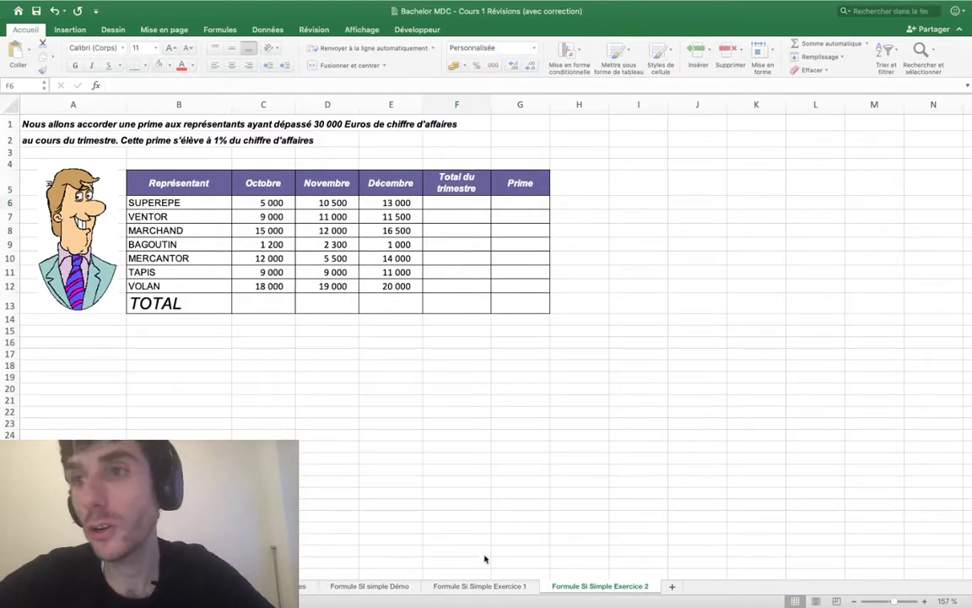
Step: Switch to the Formule Si Simple Exercice 1 sheet and bring its client amounts table into view
click(477, 584)
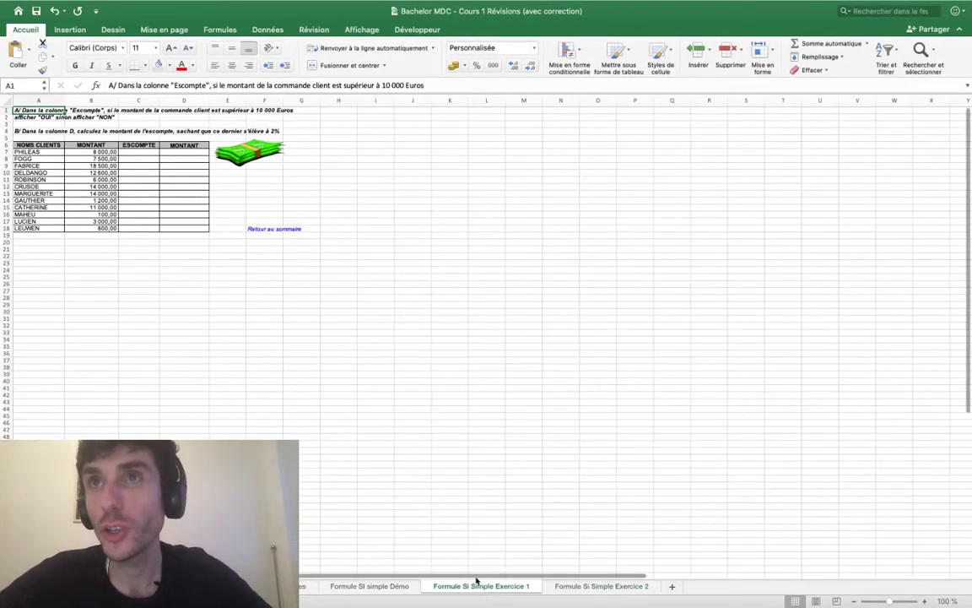
scroll(369, 380, up, 5)
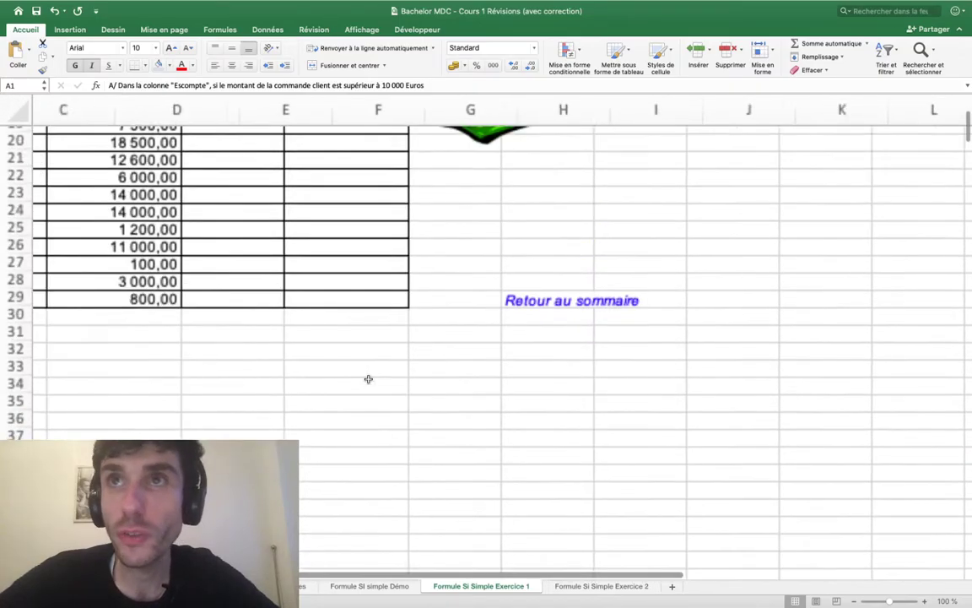
scroll(368, 379, down, 5)
scroll(369, 382, down, 2)
scroll(369, 385, up, 2)
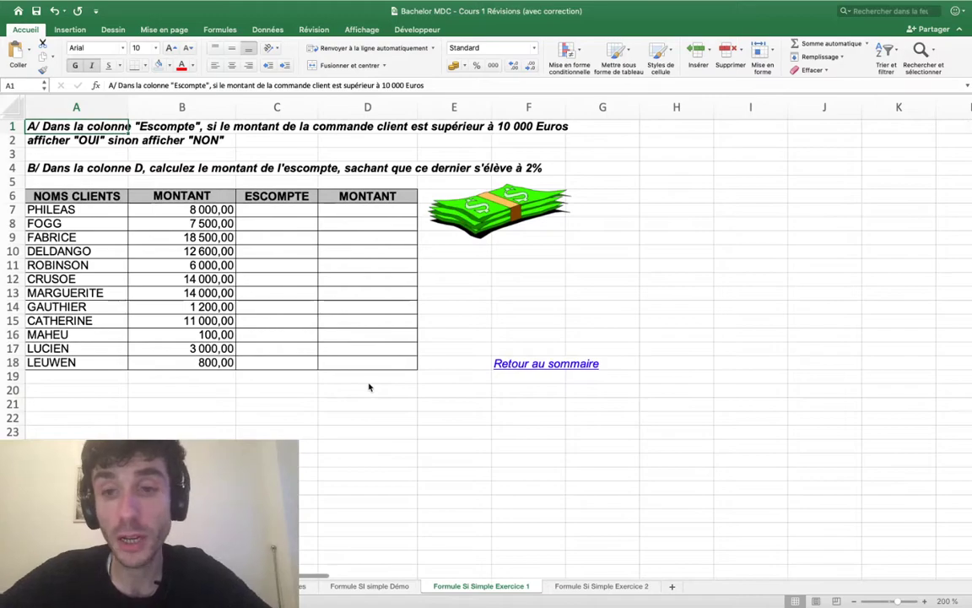
click(390, 390)
scroll(390, 390, up, 5)
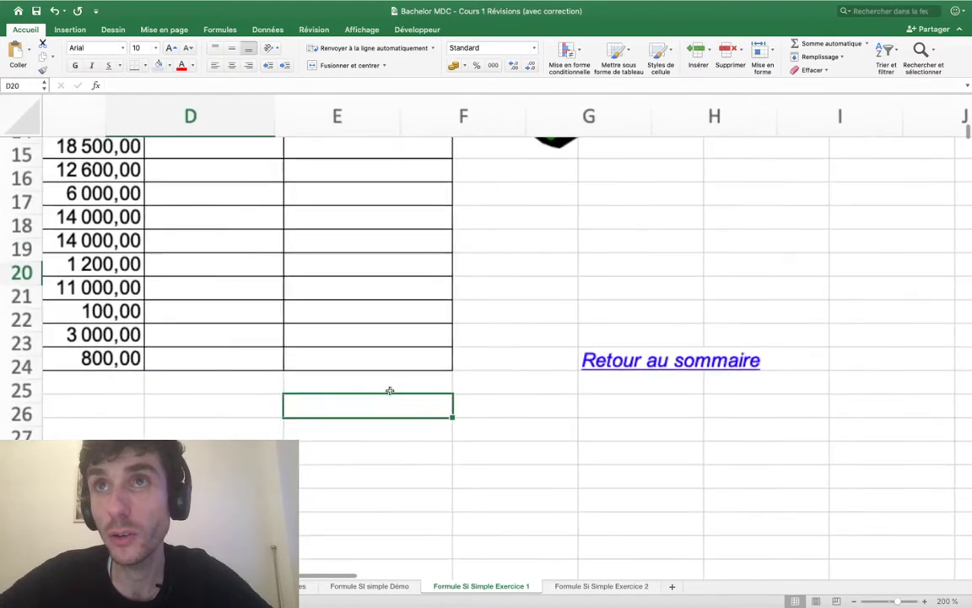
scroll(390, 390, up, 5)
scroll(391, 392, left, 3)
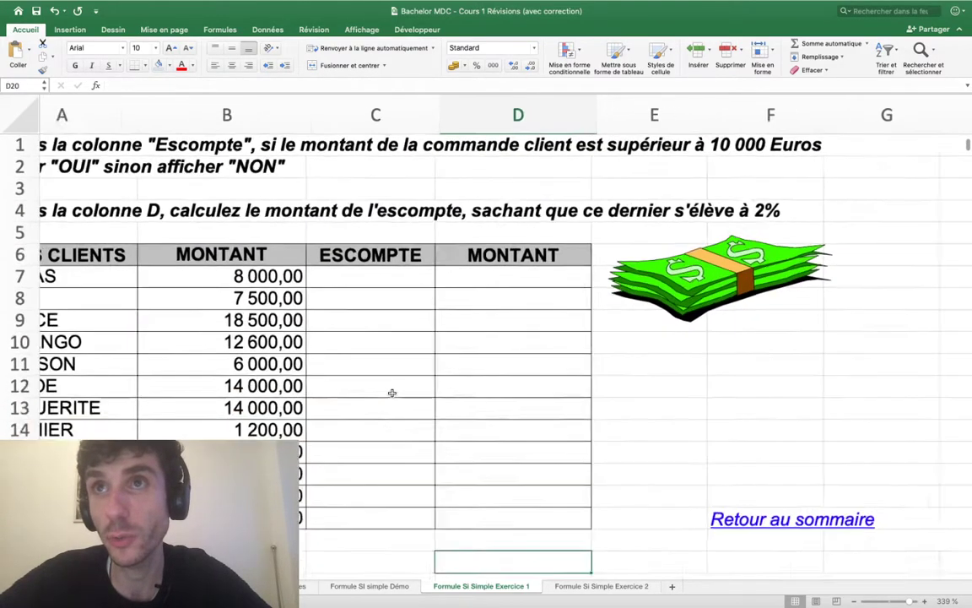
scroll(392, 392, down, 3)
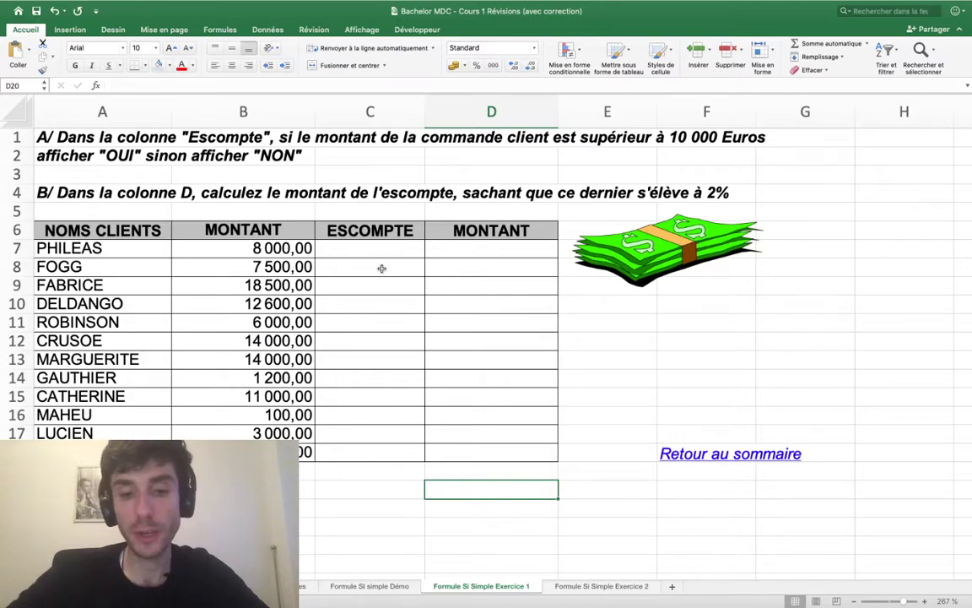
scroll(381, 268, up, 2)
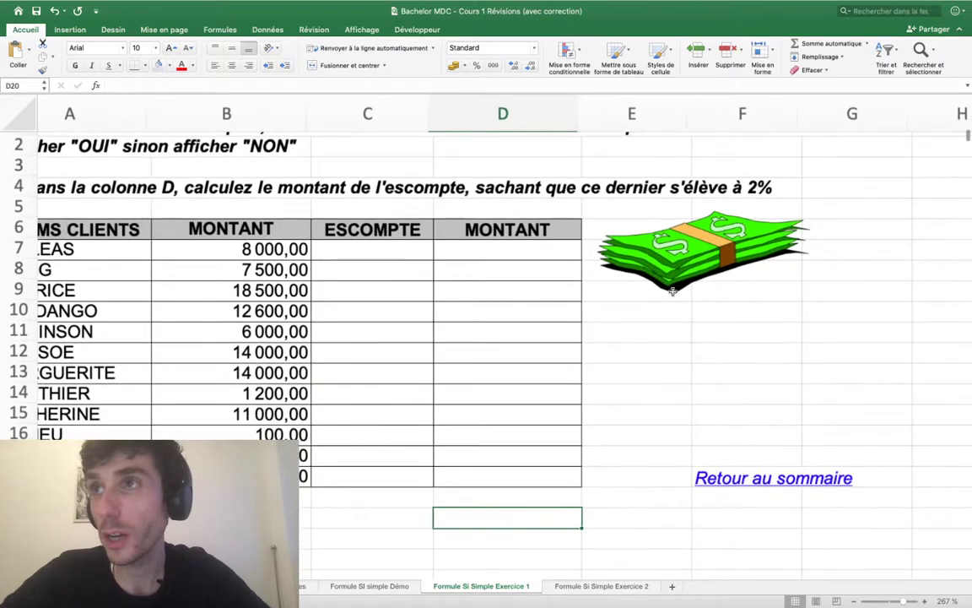
Step: Delete the money picture and enter the label 'Condition iniatiale' in E6
click(673, 291)
key(Delete)
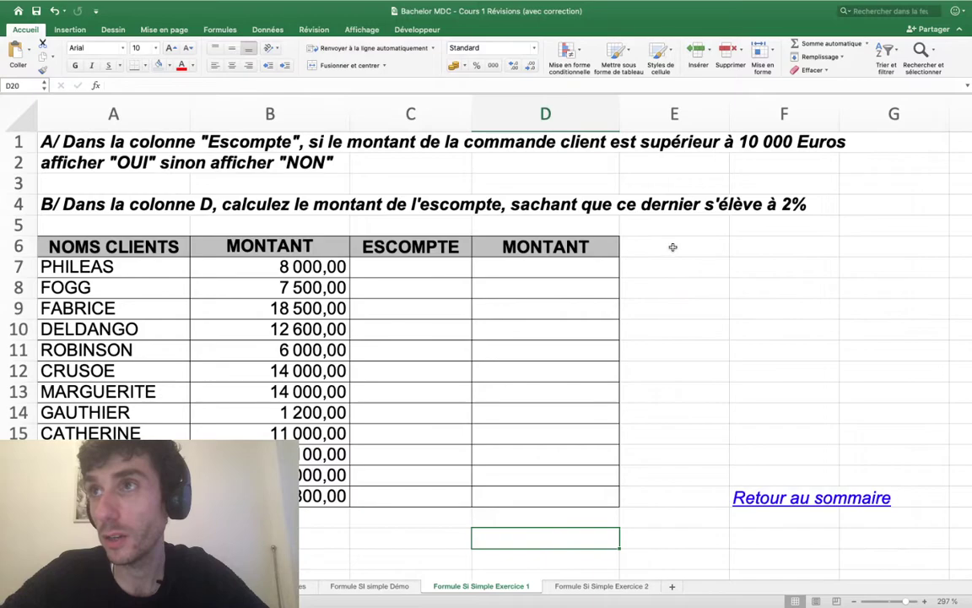
click(723, 249)
text(Con)
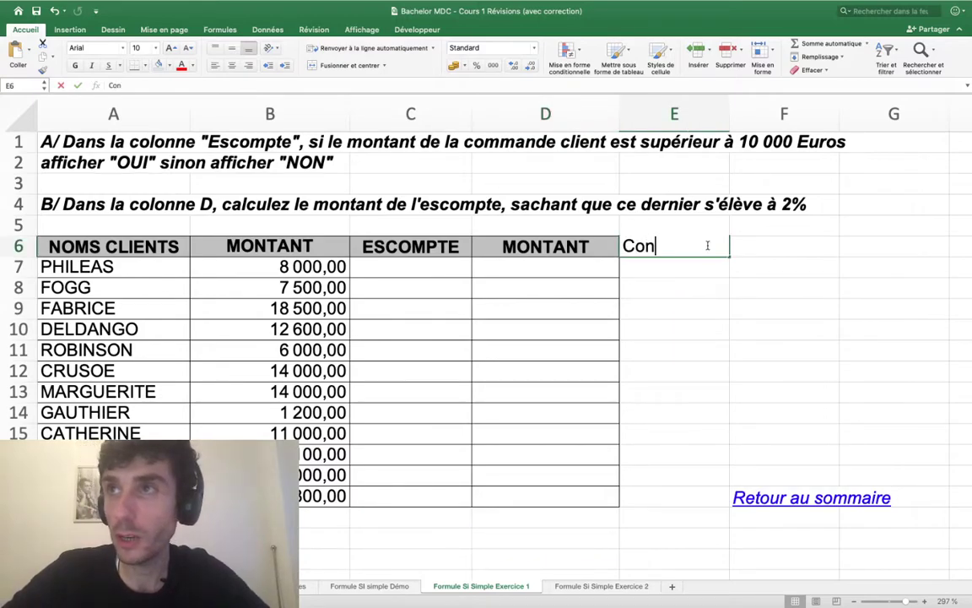
text(s)
text(ditio)
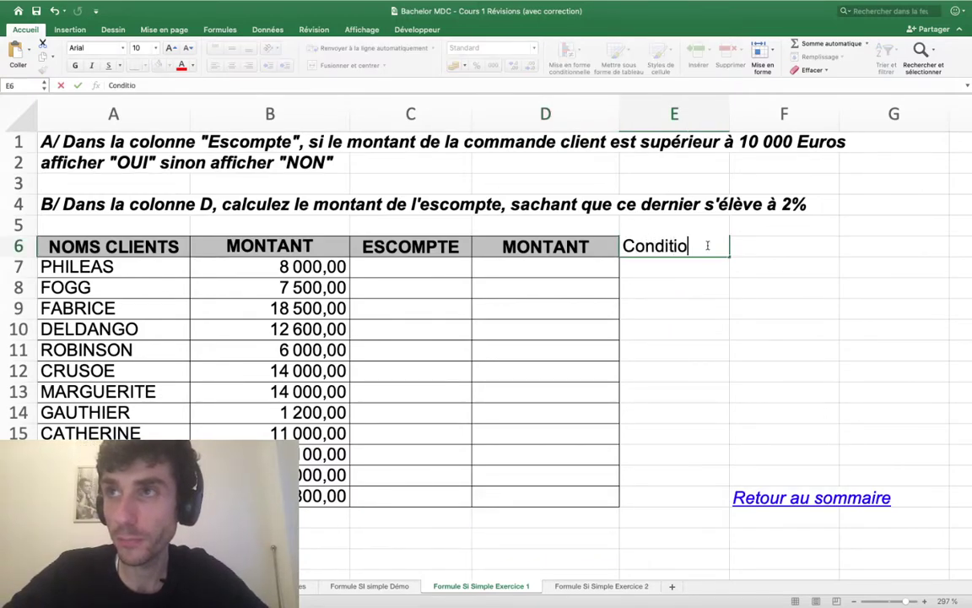
text(iait)
key(BackSpace)
key(BackSpace)
key(BackSpace)
text(tiale)
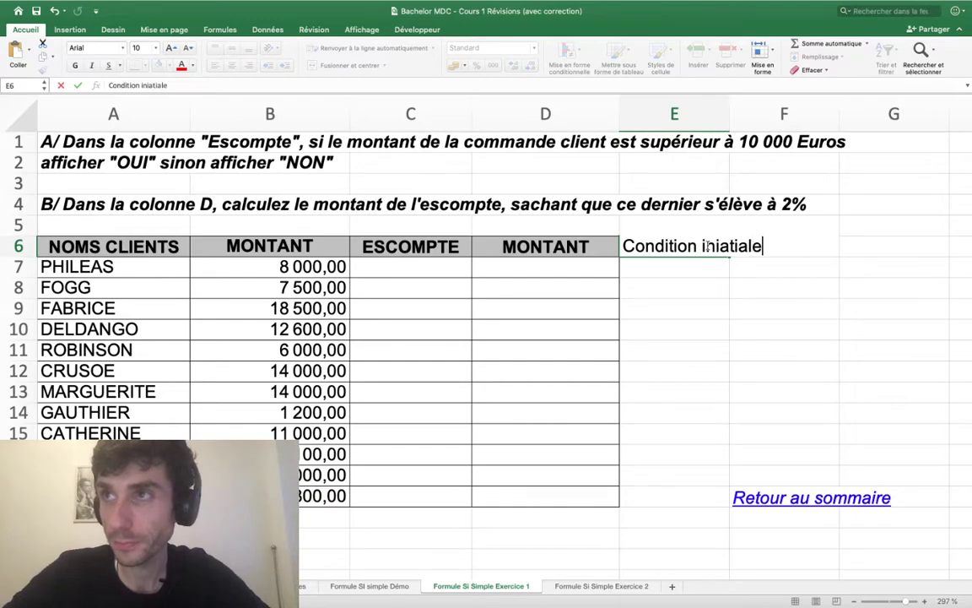
key(Return)
Step: Widen column E so the 'Condition iniatiale' label fits
click(741, 246)
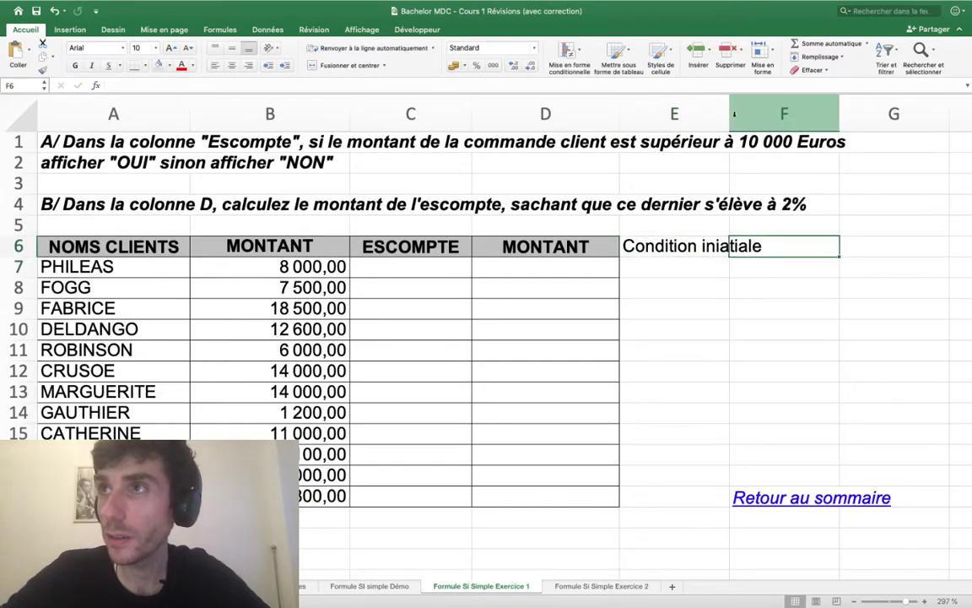
drag(732, 113, 806, 122)
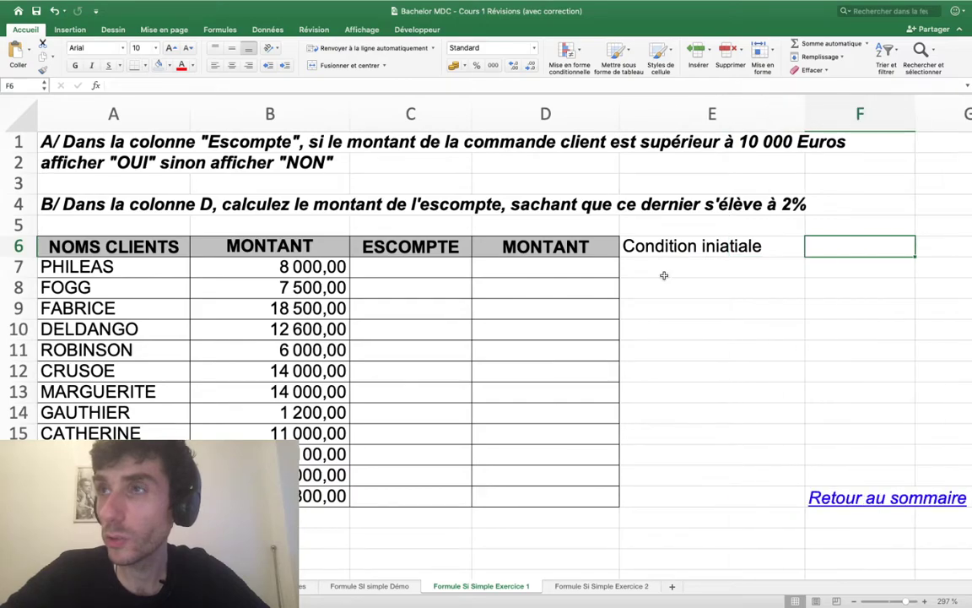
click(669, 225)
click(408, 266)
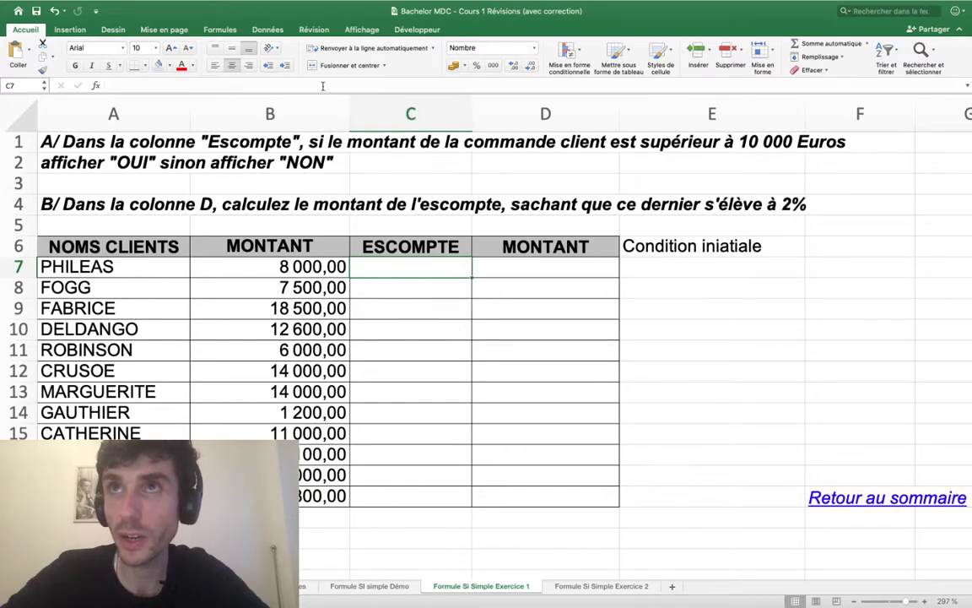
Step: Fill C7 yellow, note 'Je travaille dans la cellule C7' in E5, and shade E5:F5 yellow
click(170, 66)
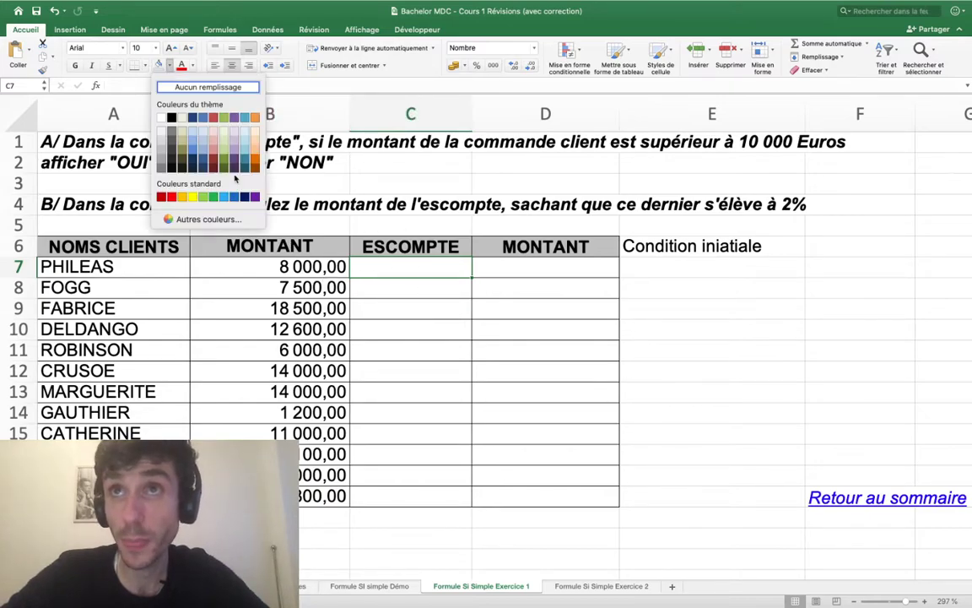
click(194, 196)
click(739, 217)
text(Je )
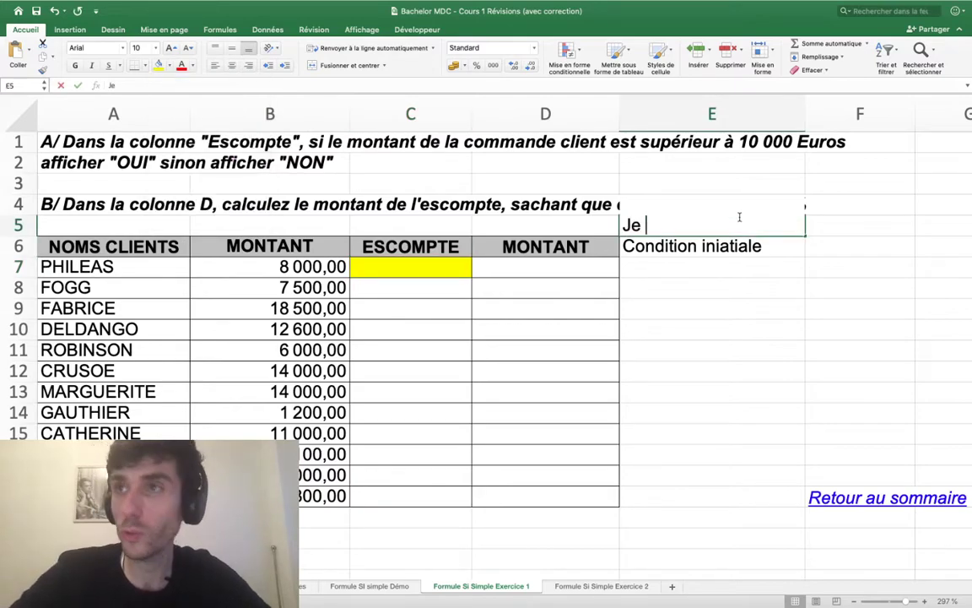
text(travaille )
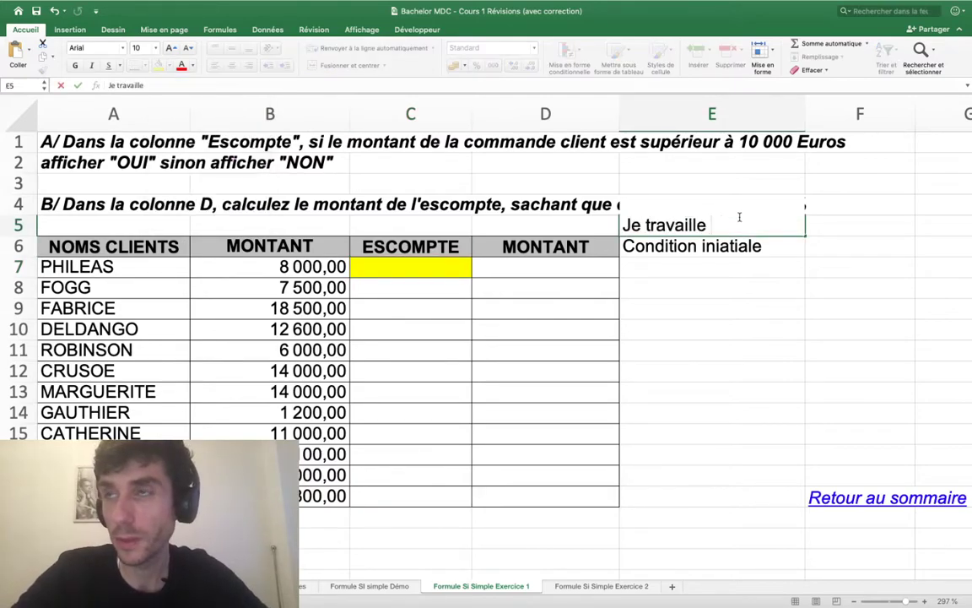
text(dans la cellule C7)
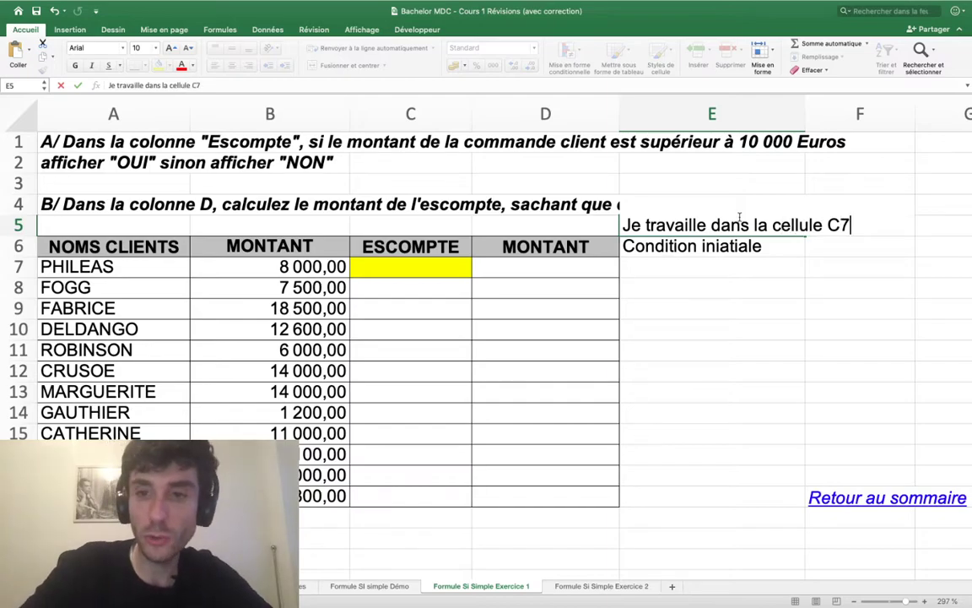
key(Return)
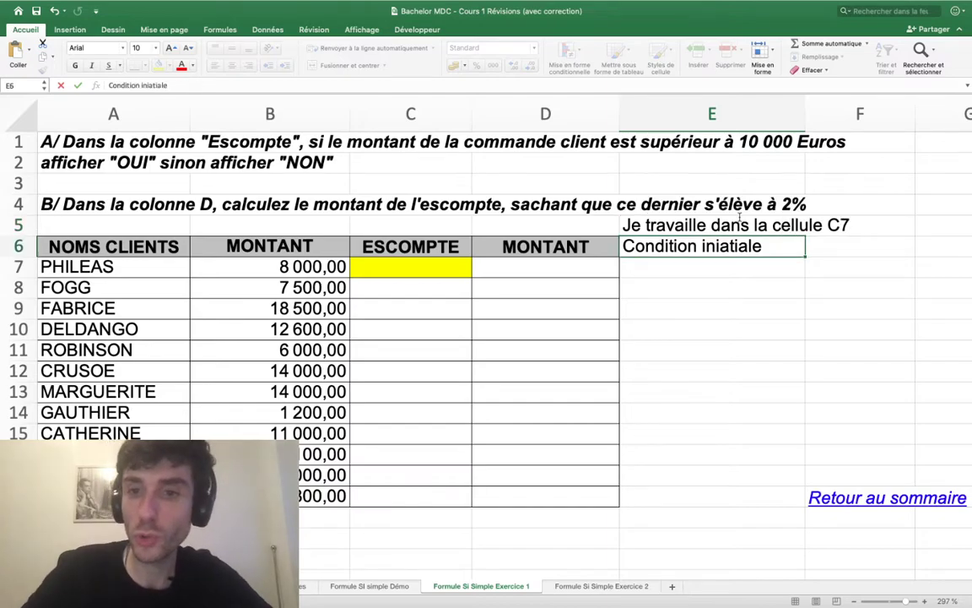
key(Up)
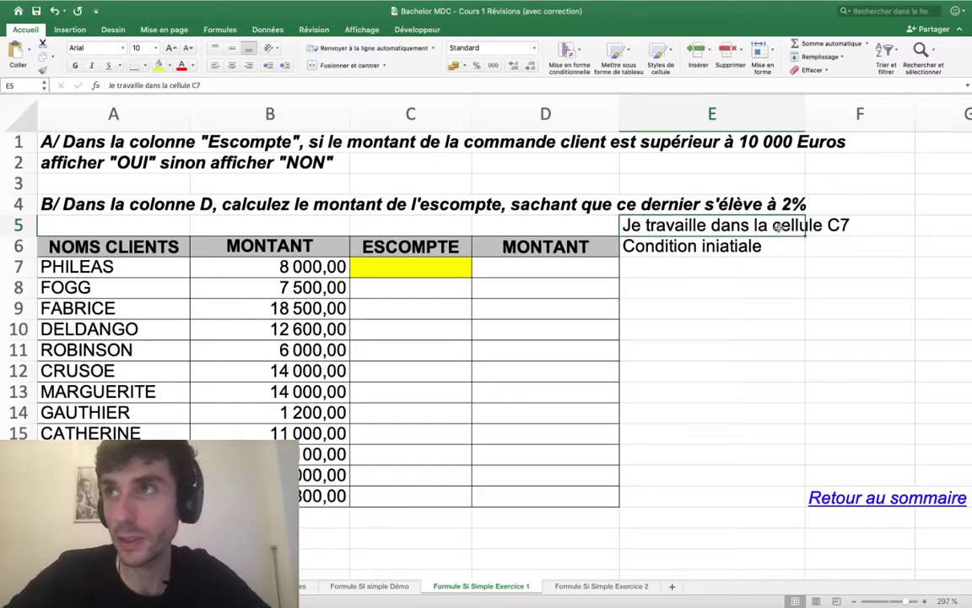
key(shift+Right)
click(158, 65)
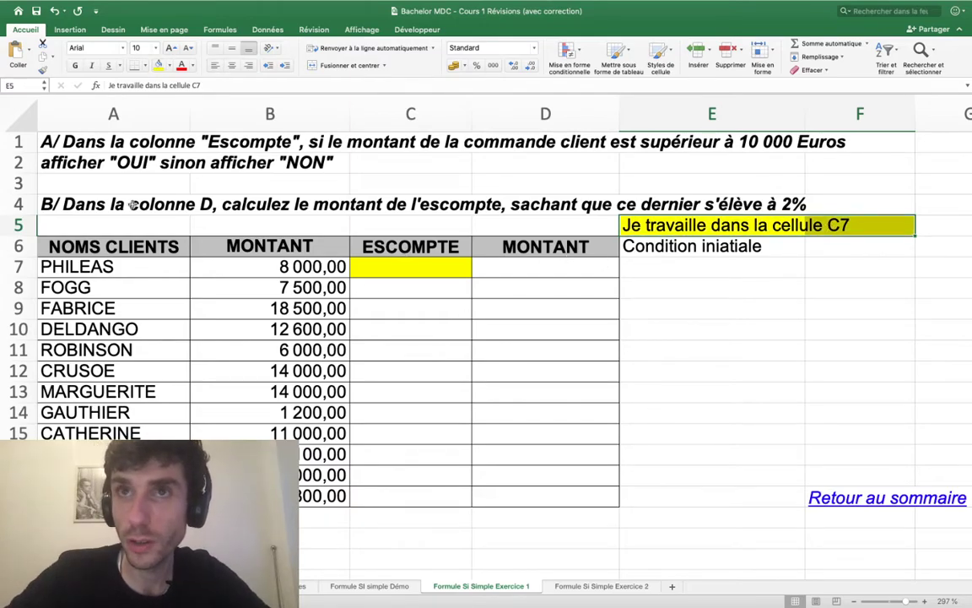
click(13, 267)
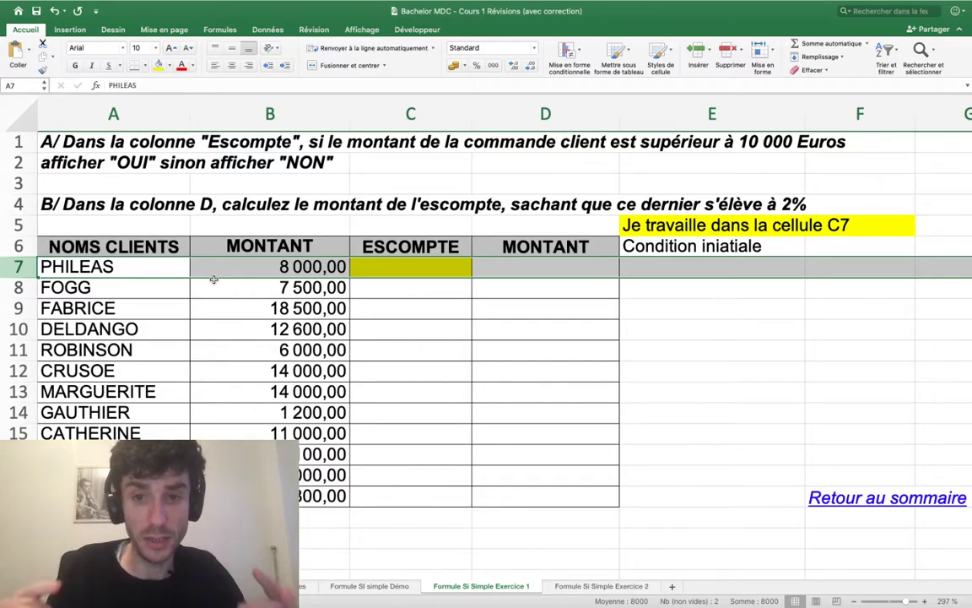
Step: Correct the E6 label to read 'Condition initiale'
click(688, 222)
click(694, 245)
double_click(726, 246)
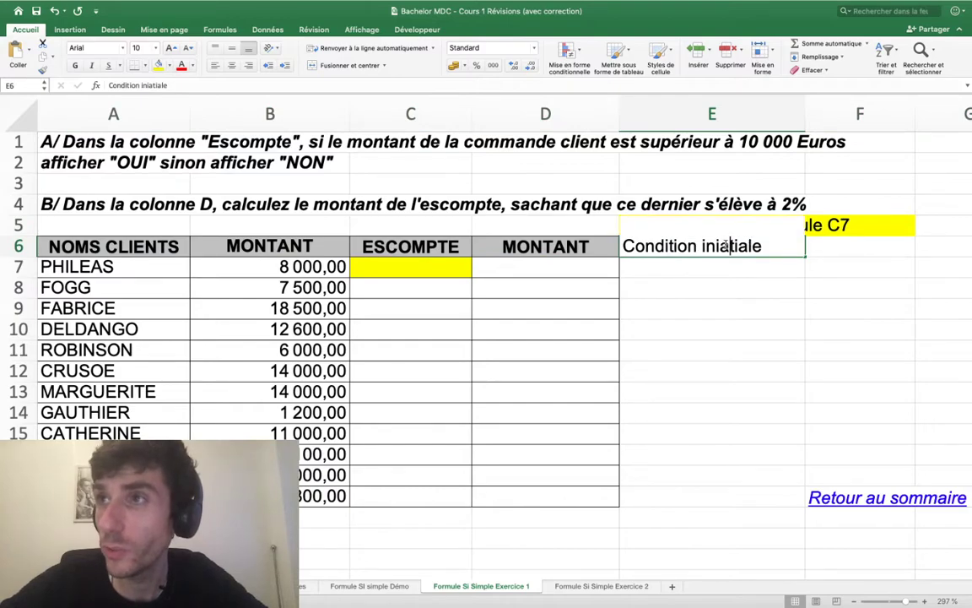
key(BackSpace)
key(Return)
Step: Enter 'SI la valeur de la cellule B7 est supérieure à 10000 euros' in F6
key(Up)
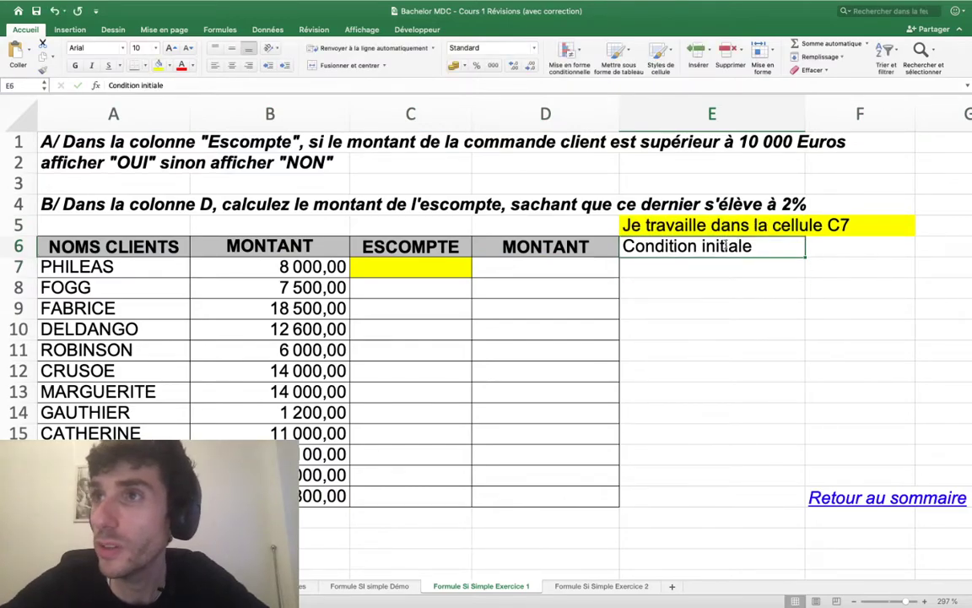
key(Right)
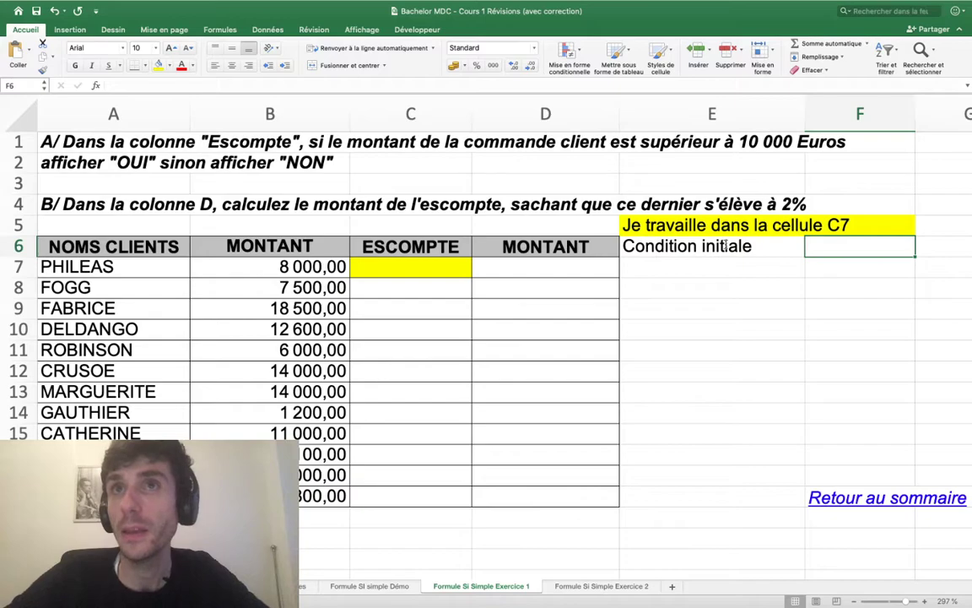
text(SI l)
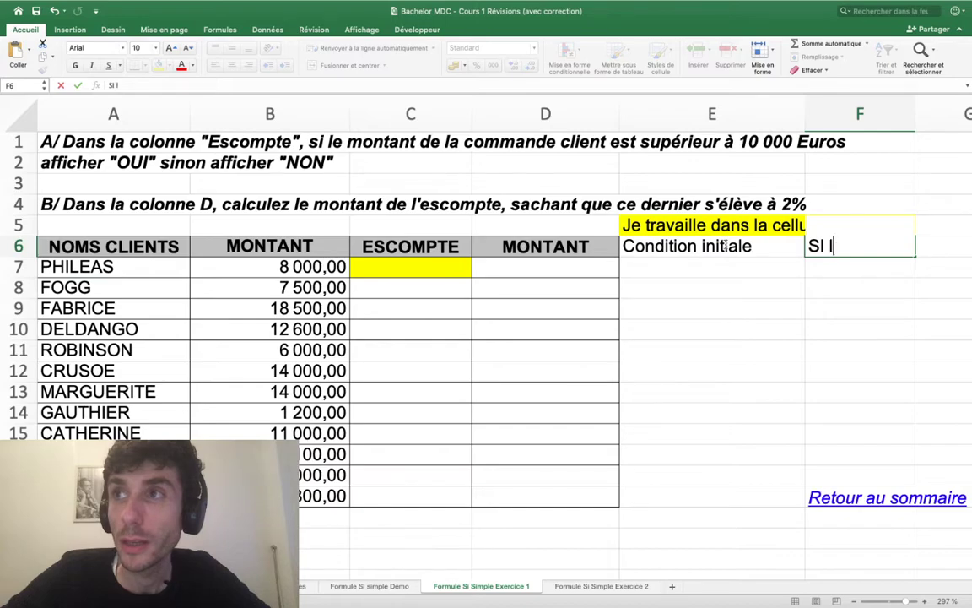
text(a valeur de la cel)
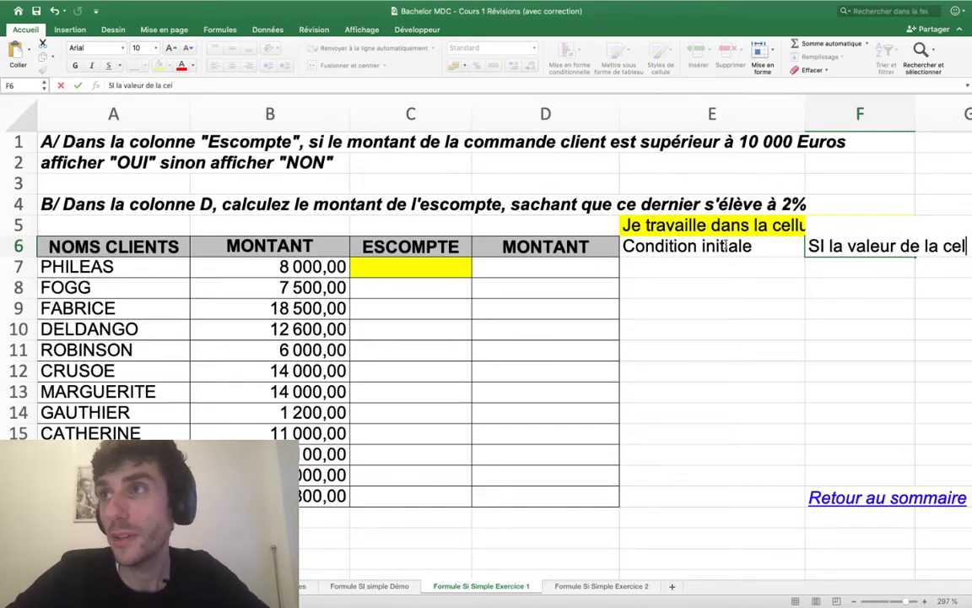
text(lule)
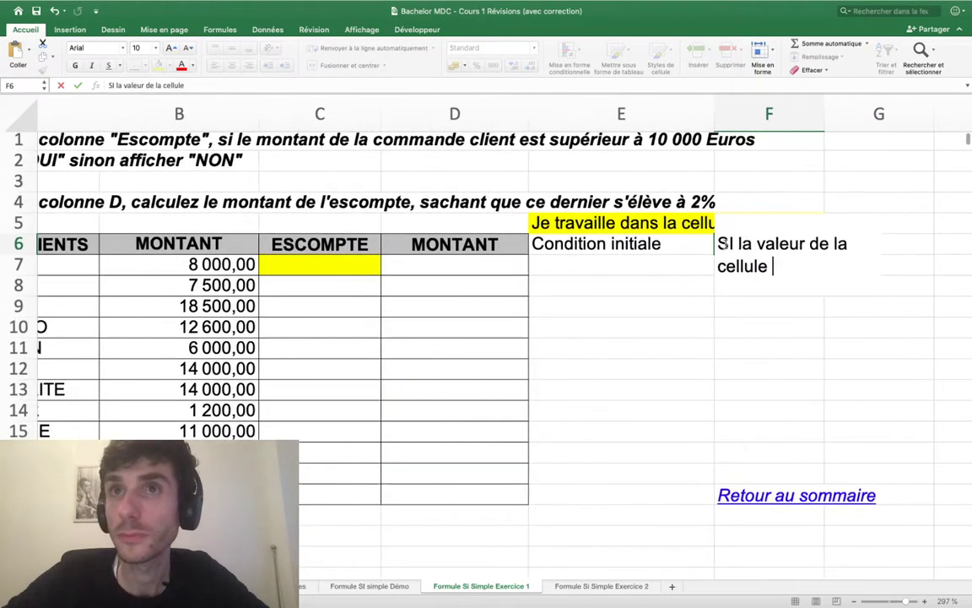
scroll(723, 244, left, 3)
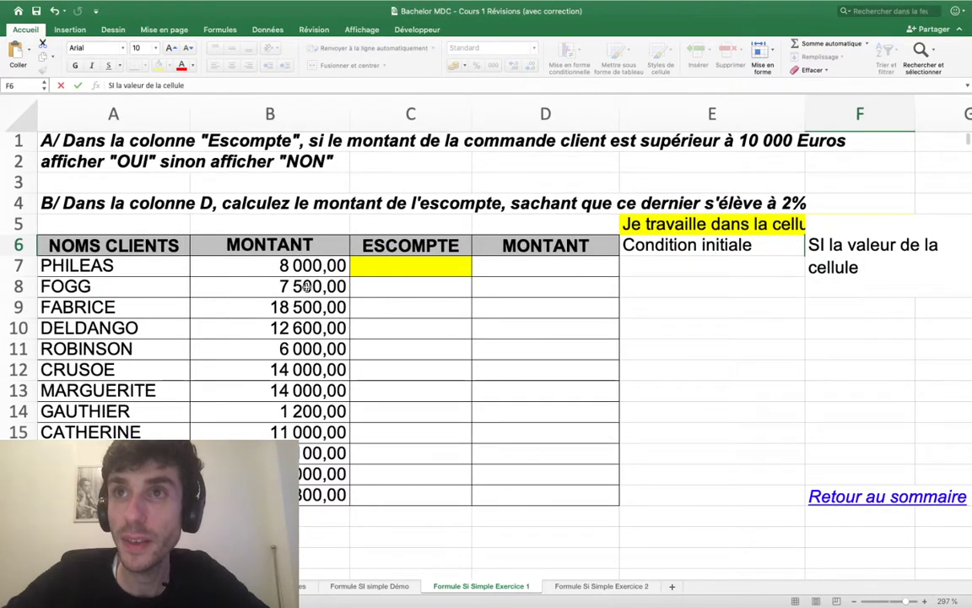
text(B7)
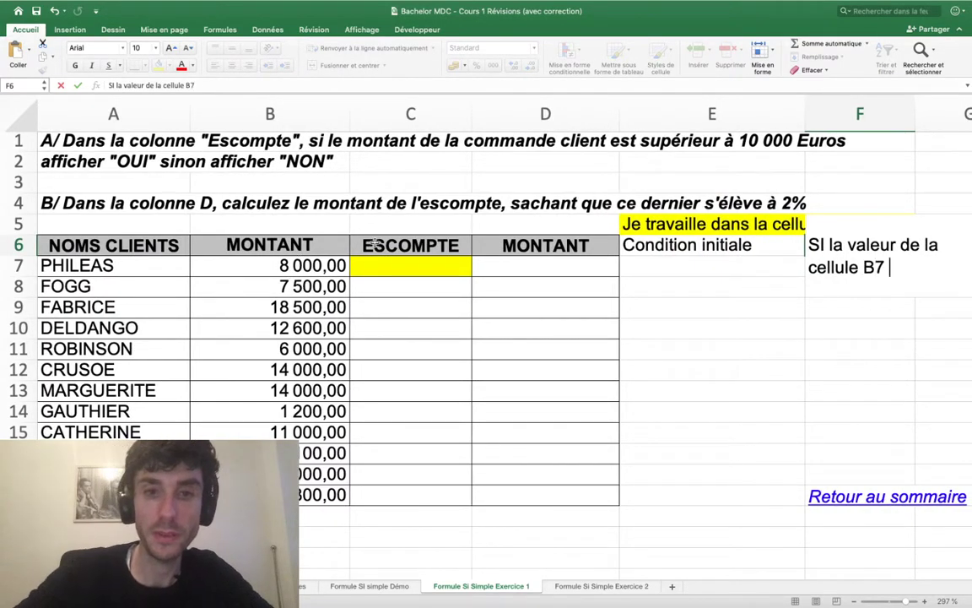
text( est supériu)
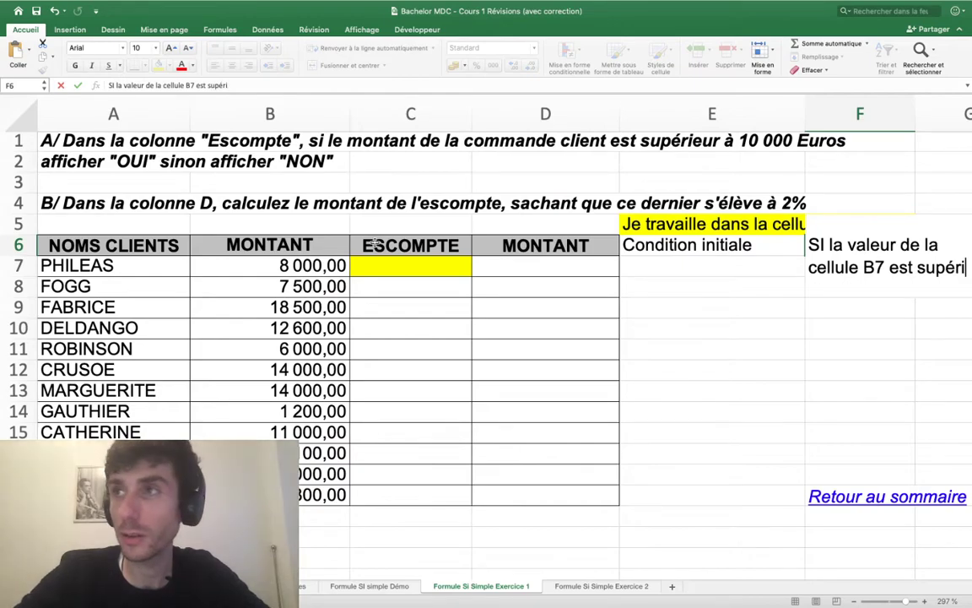
text(e)
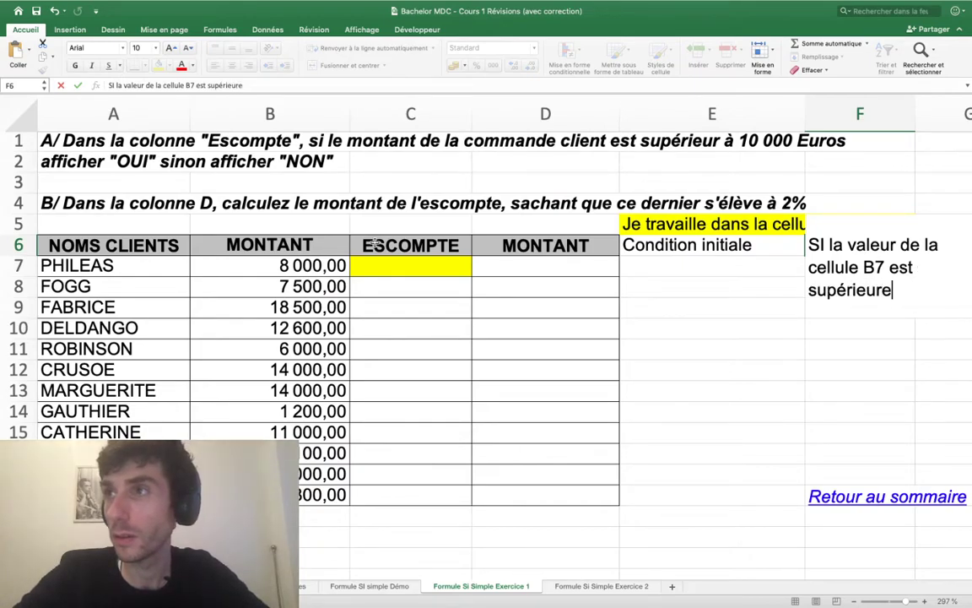
text(re10000)
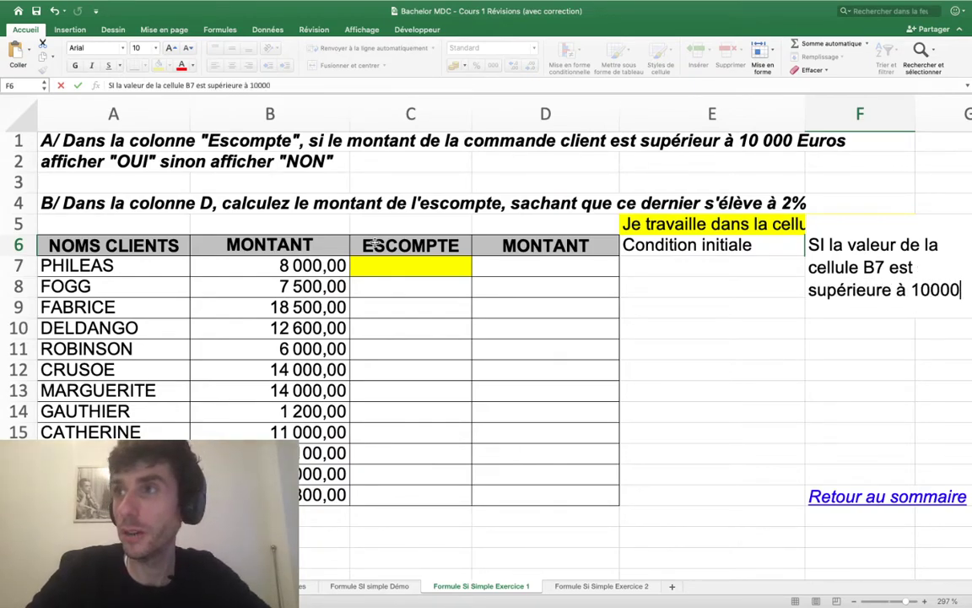
text( euros)
key(Return)
scroll(380, 244, right, 8)
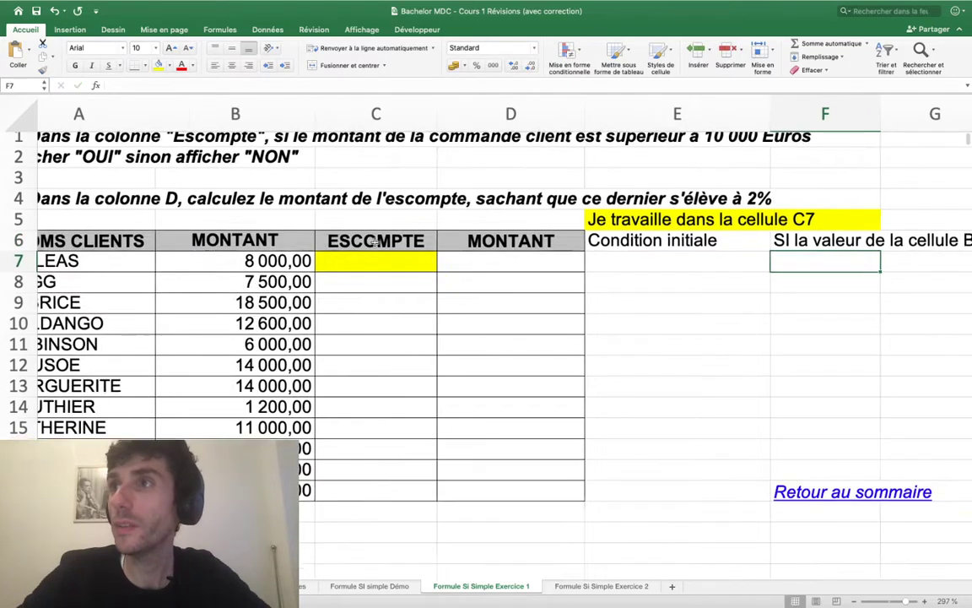
scroll(431, 242, right, 1)
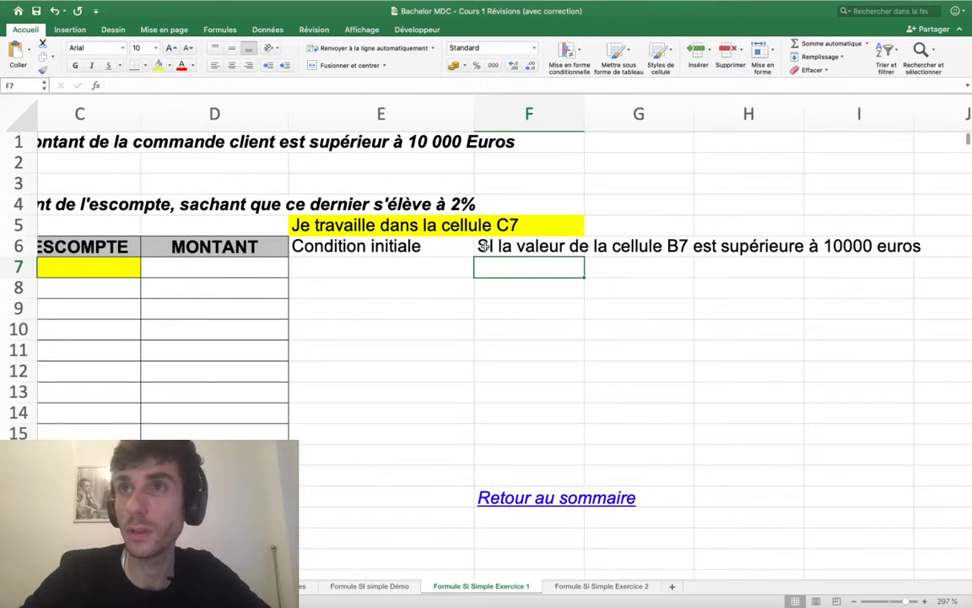
Step: Fill the condition row E6:I6 yellow
mouse_move(445, 244)
mouse_down()
mouse_move(832, 253)
mouse_move(914, 245)
mouse_up()
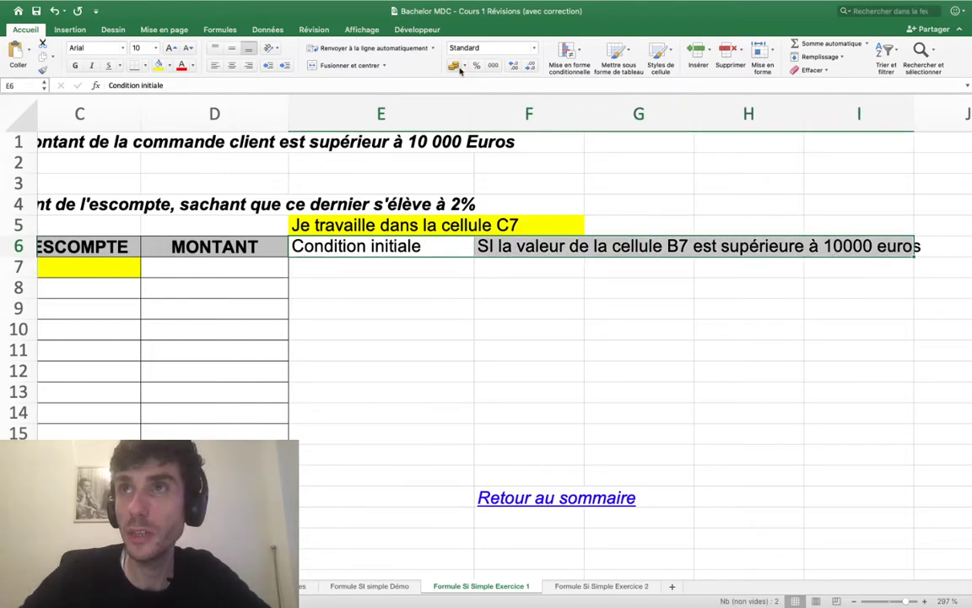
click(168, 65)
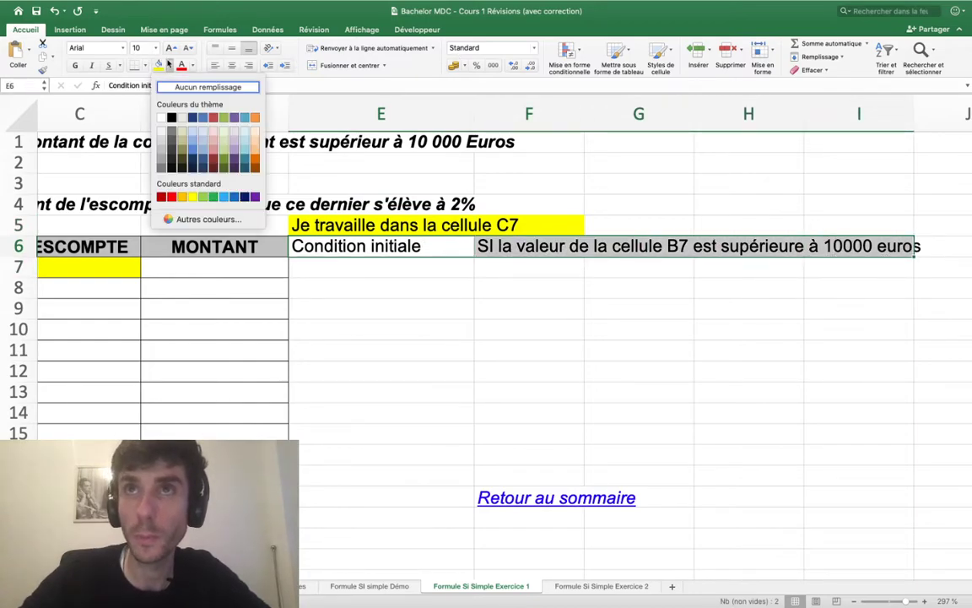
click(205, 140)
click(312, 262)
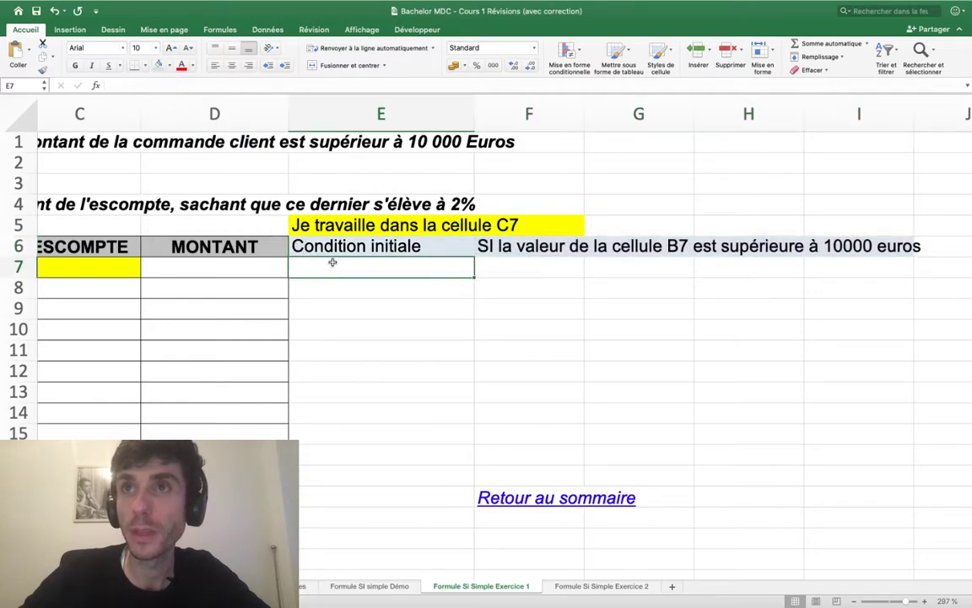
text(Alors)
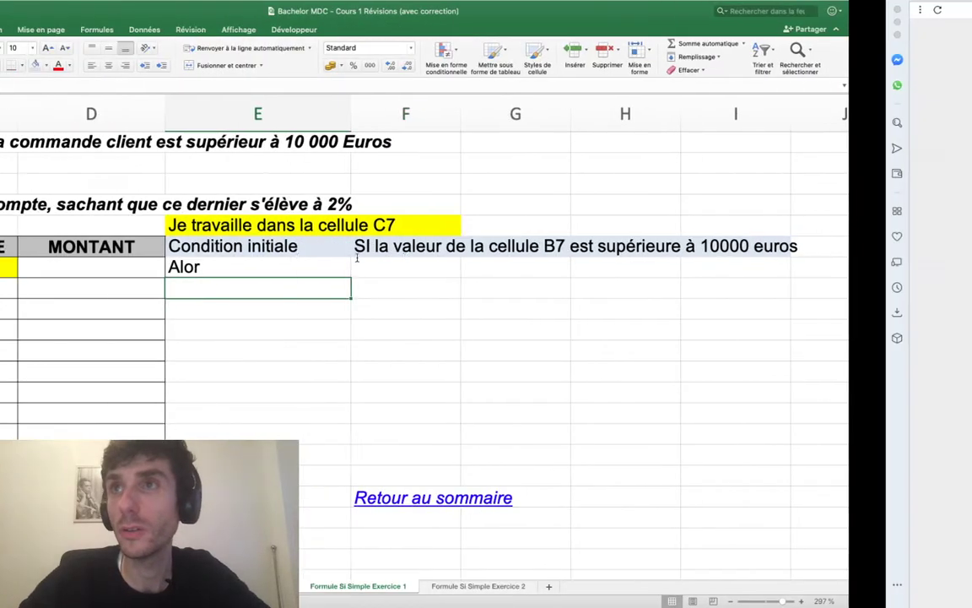
click(365, 245)
drag(364, 245, 860, 246)
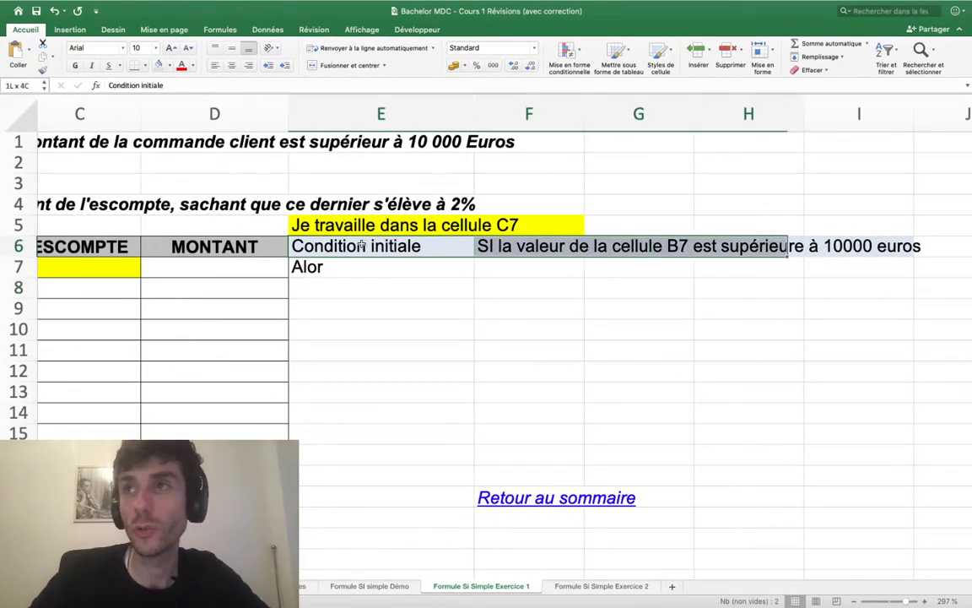
click(169, 65)
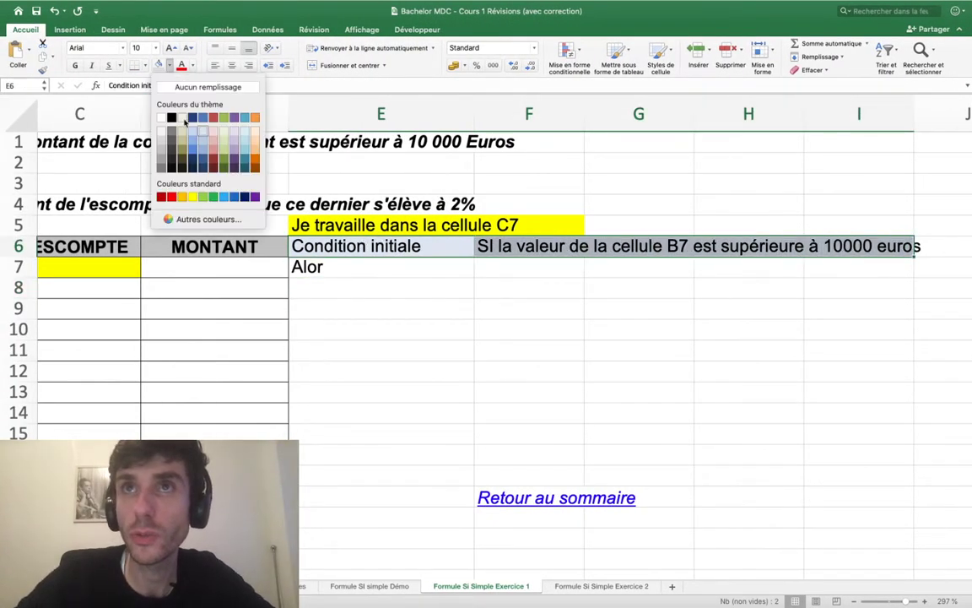
click(192, 197)
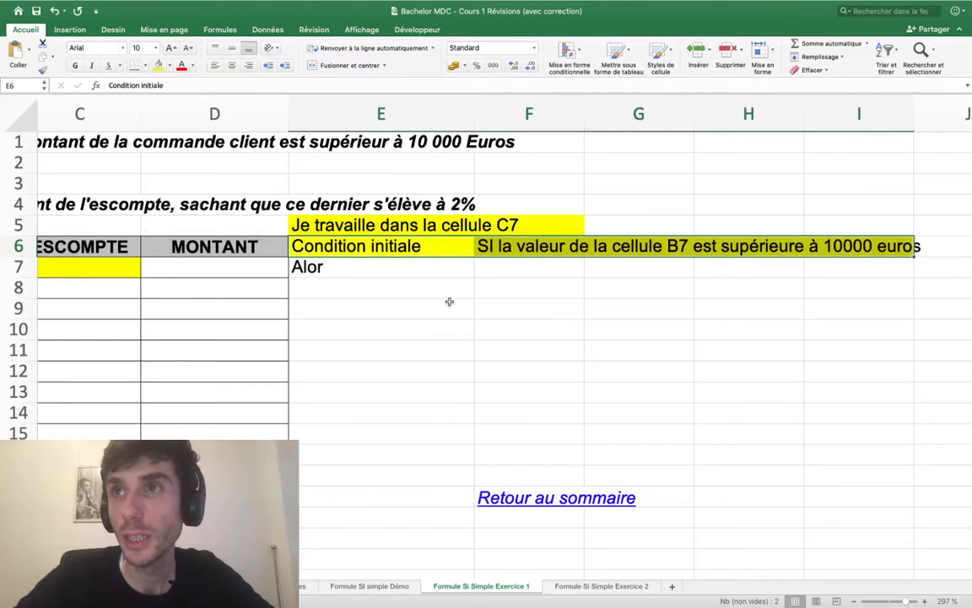
drag(373, 257, 373, 278)
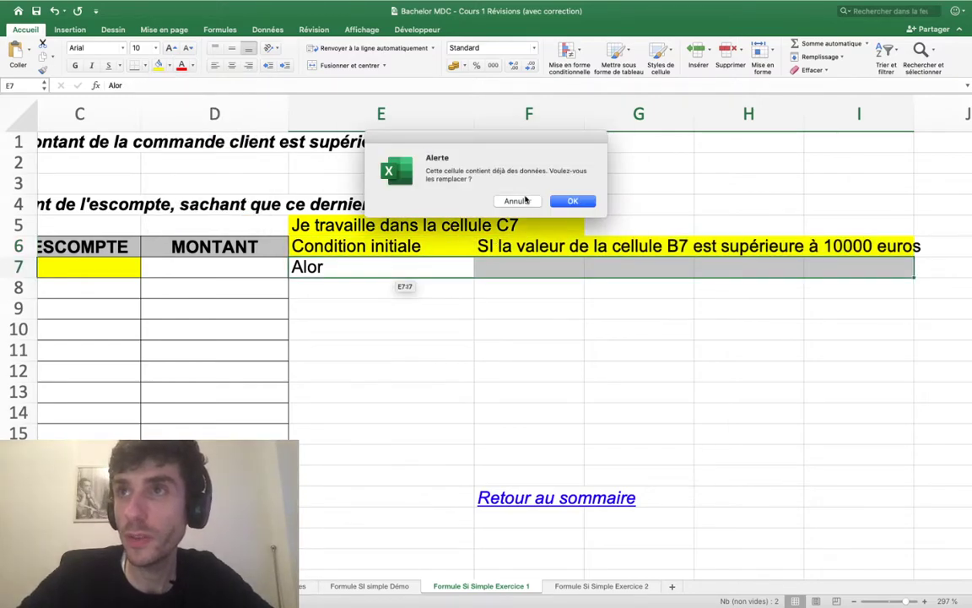
click(516, 201)
Step: Enter 'Conséquence' in E7 and 'Alors j'affiche OUI' in F7
drag(362, 253, 364, 269)
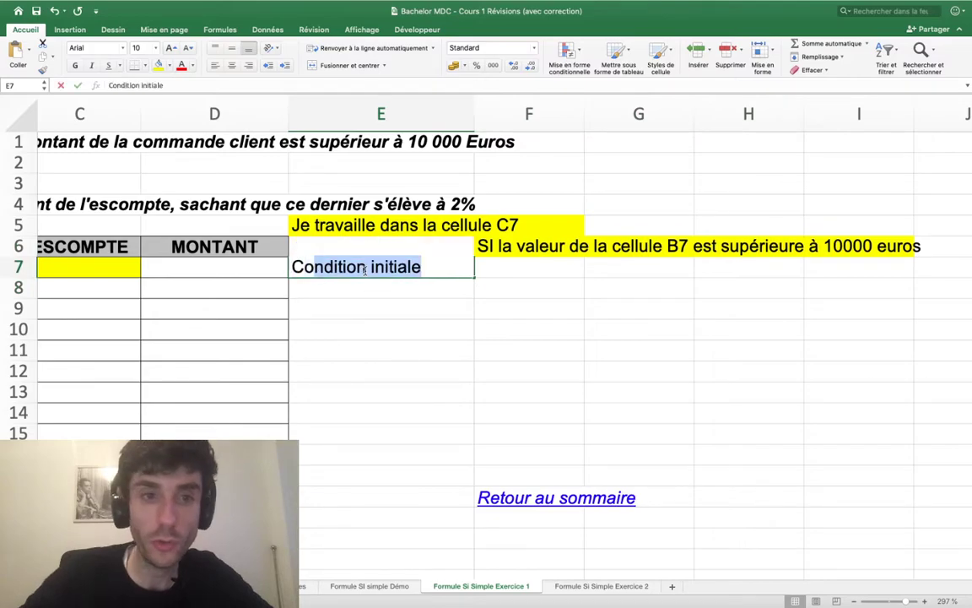
text(séquence)
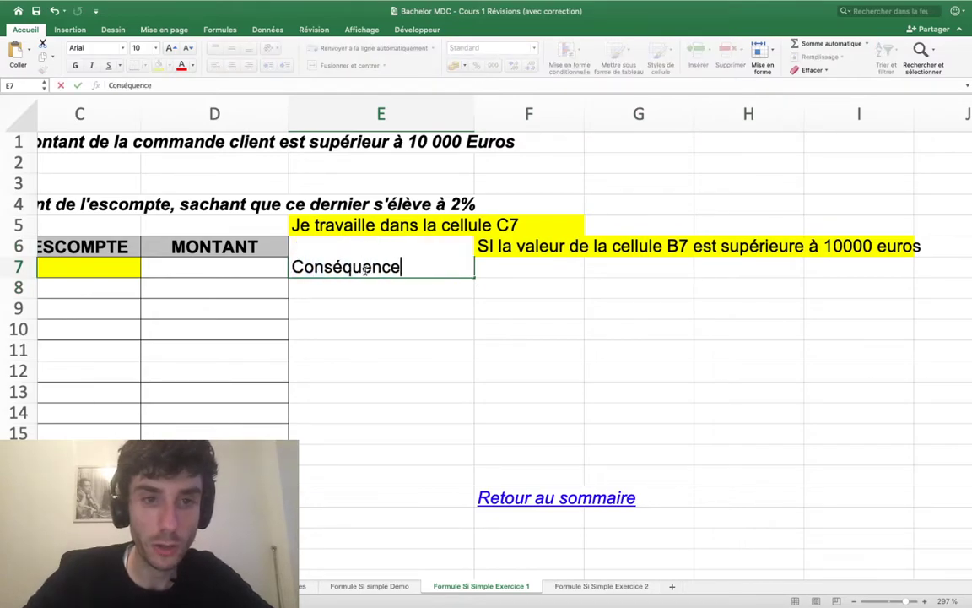
key(Tab)
text(Alo)
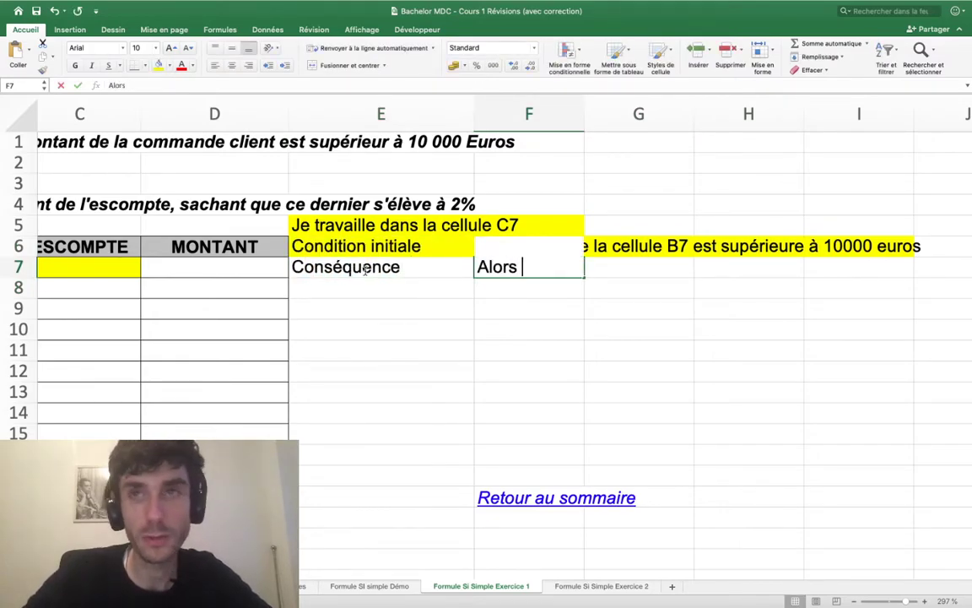
scroll(366, 269, down, 3)
scroll(365, 269, up, 3)
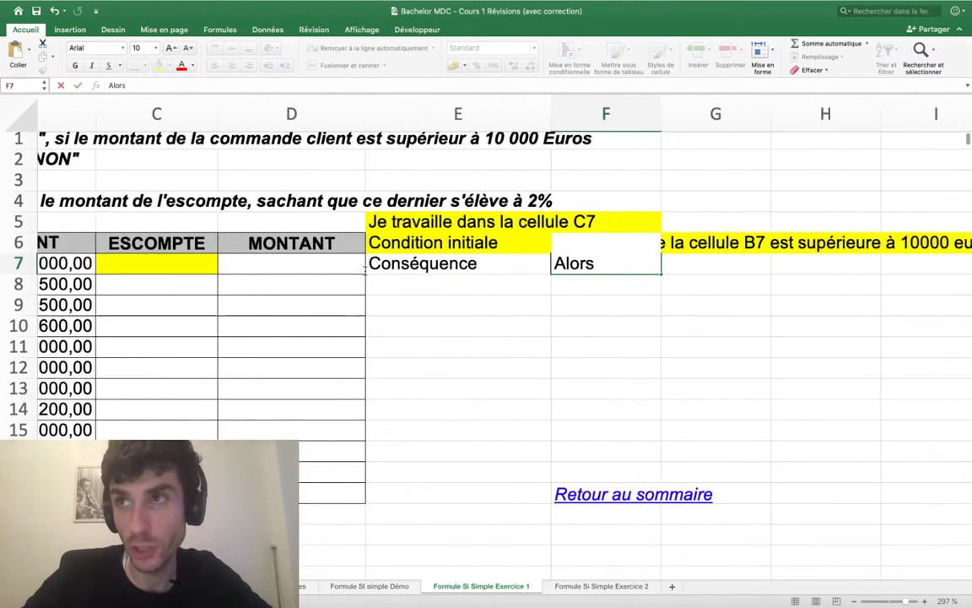
text(j'ar)
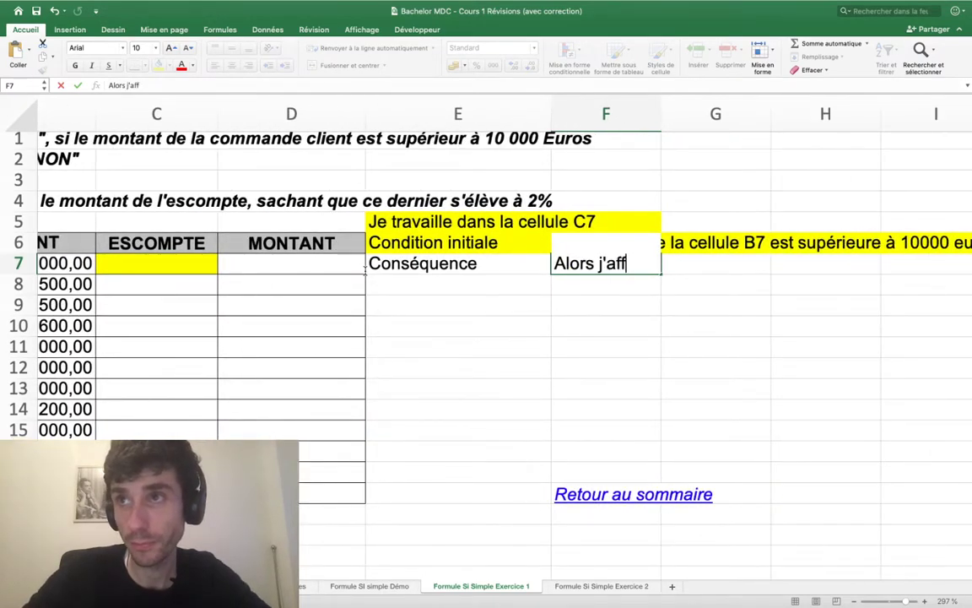
text(iche OUI)
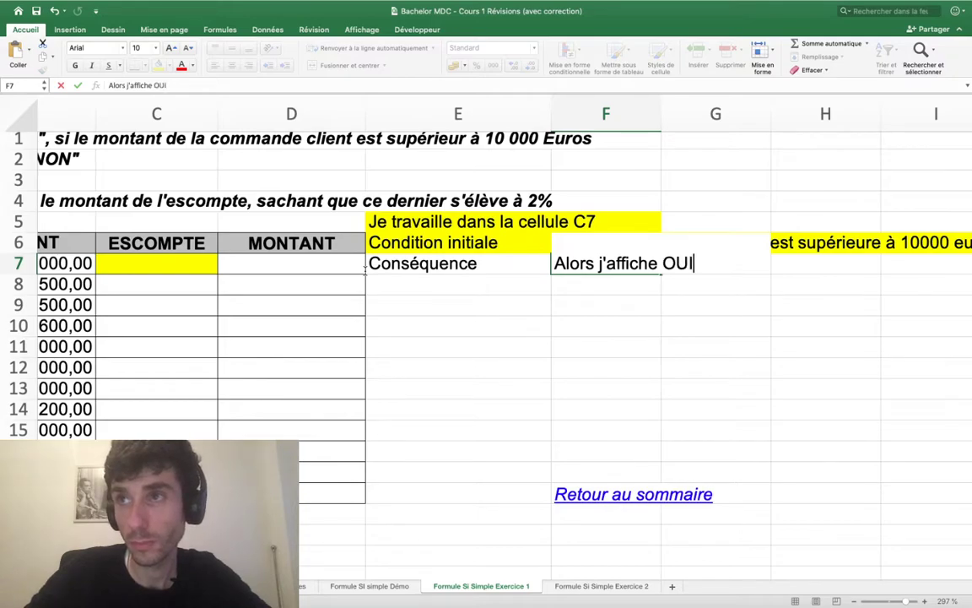
key(Return)
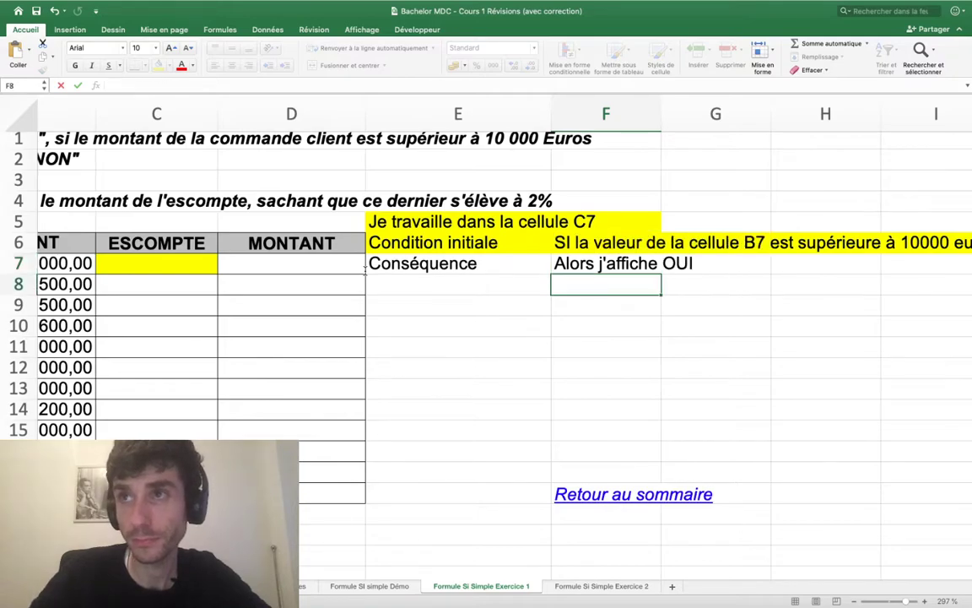
Step: Enter 'Alternative' in E8 and 'Sinon j'affiche NON' in F8
key(Left)
text(S)
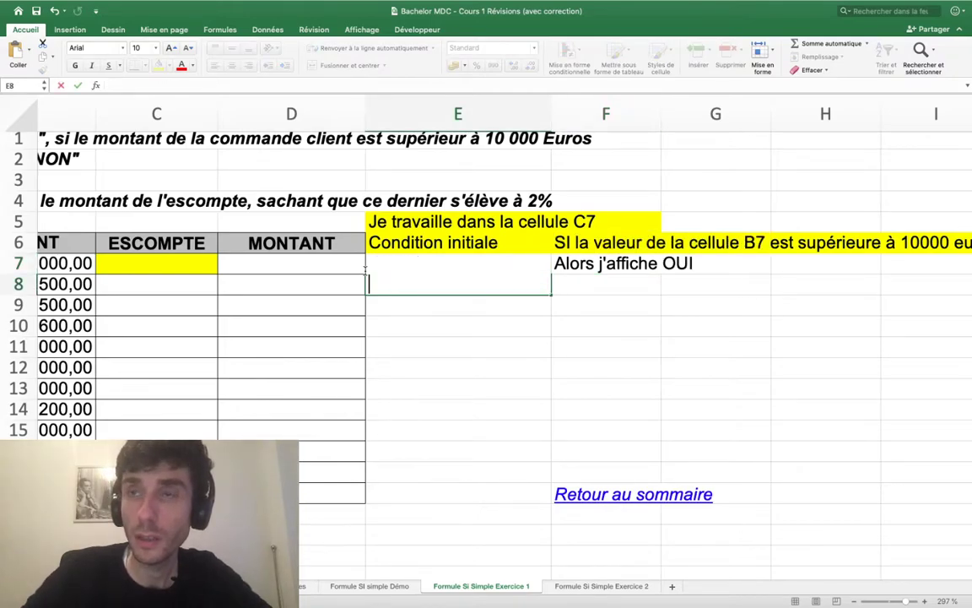
text(ernaty)
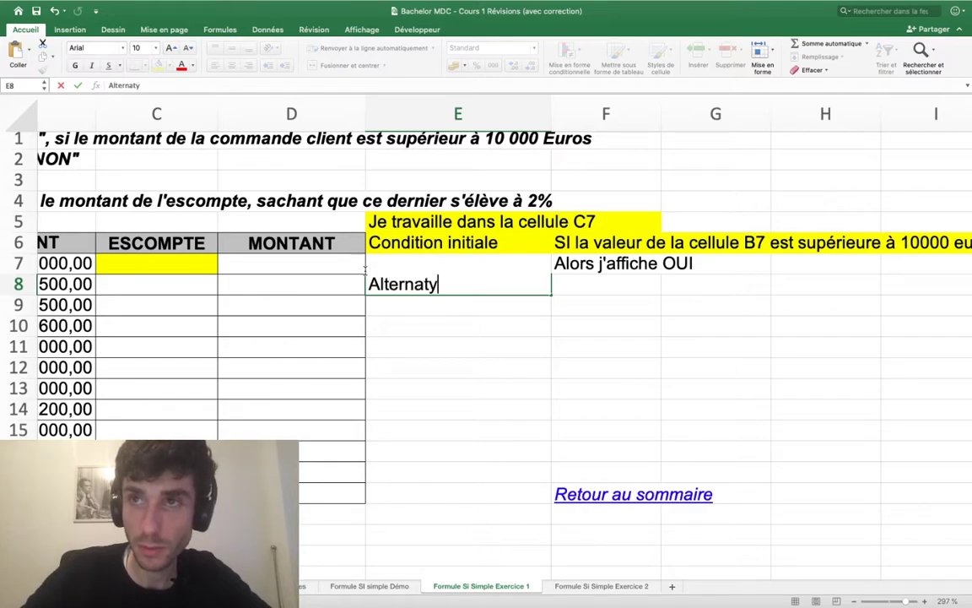
key(BackSpace)
text(ive)
text(Sinio)
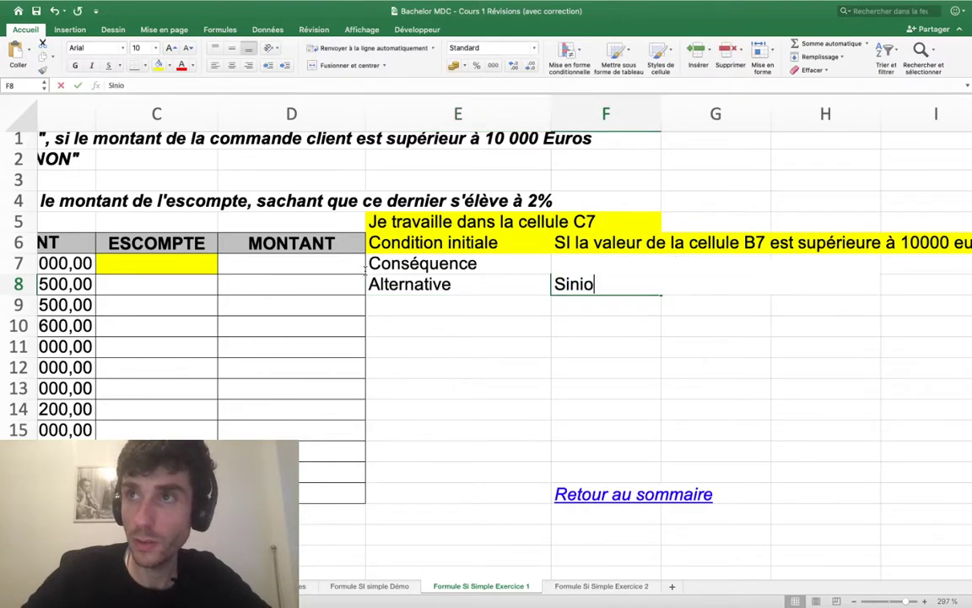
text(non j')
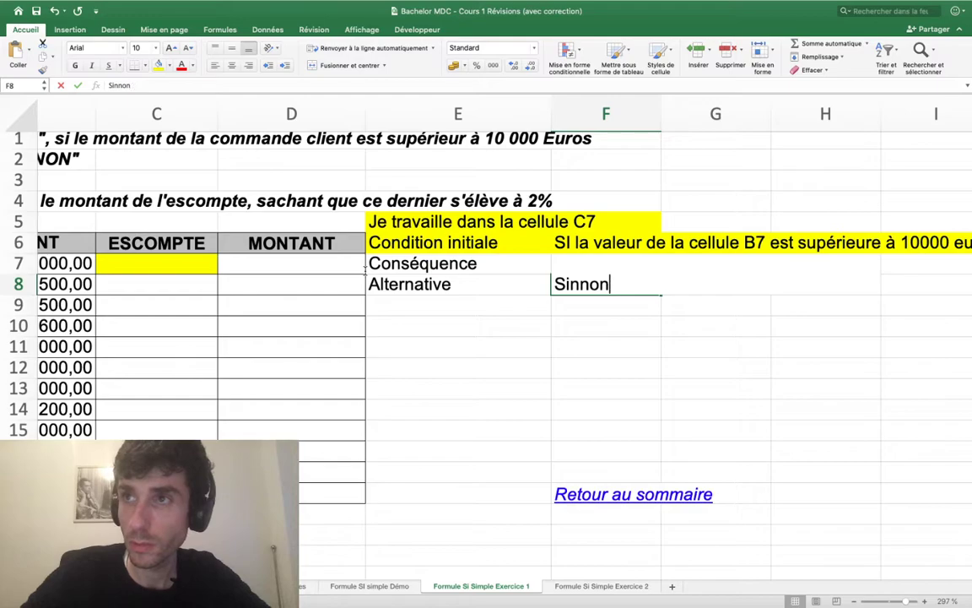
key(BackSpace)
key(BackSpace)
key(BackSpace)
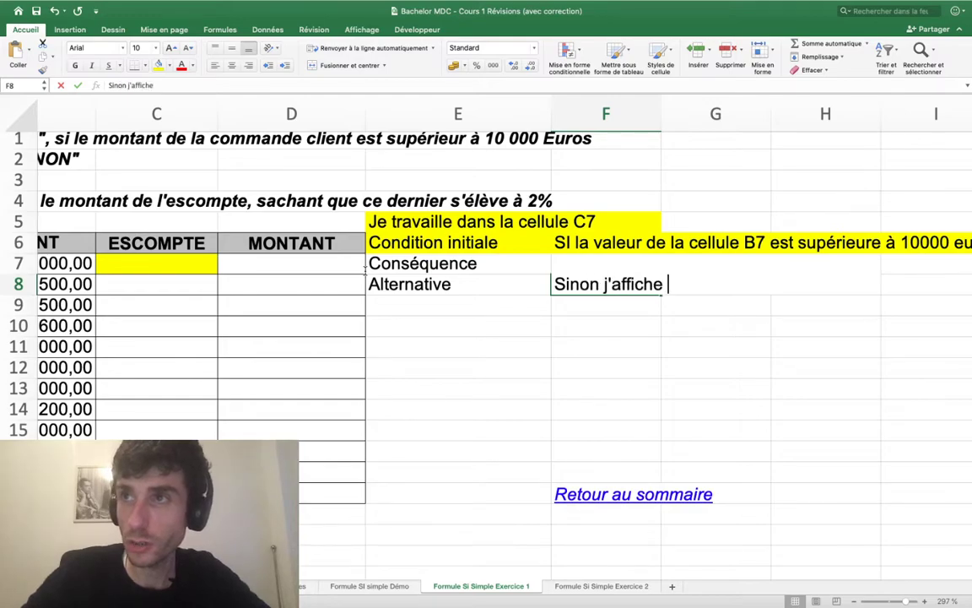
text(NON)
key(Return)
key(Up)
key(Left)
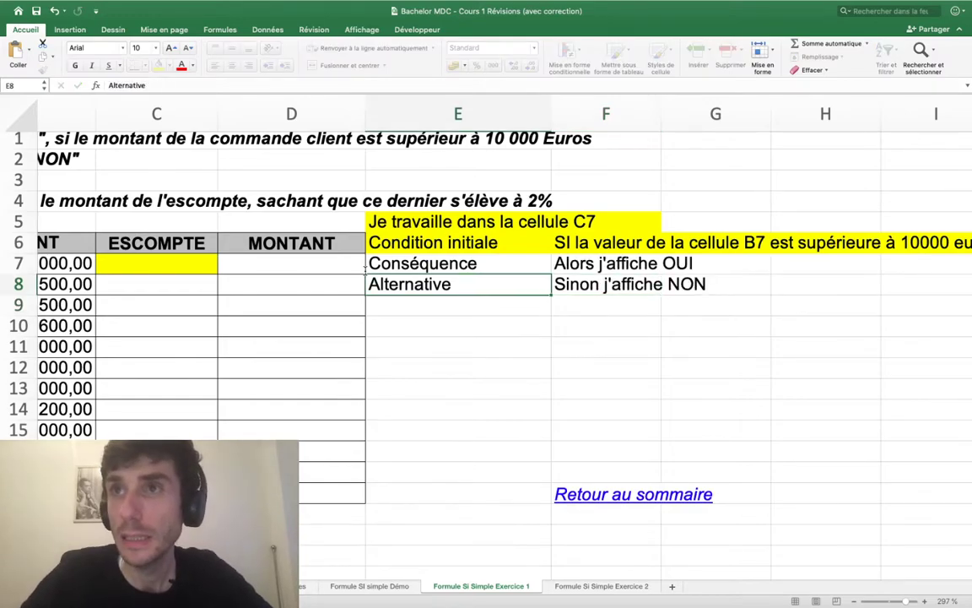
key(Up)
key(shift+Right)
key(shift+Right)
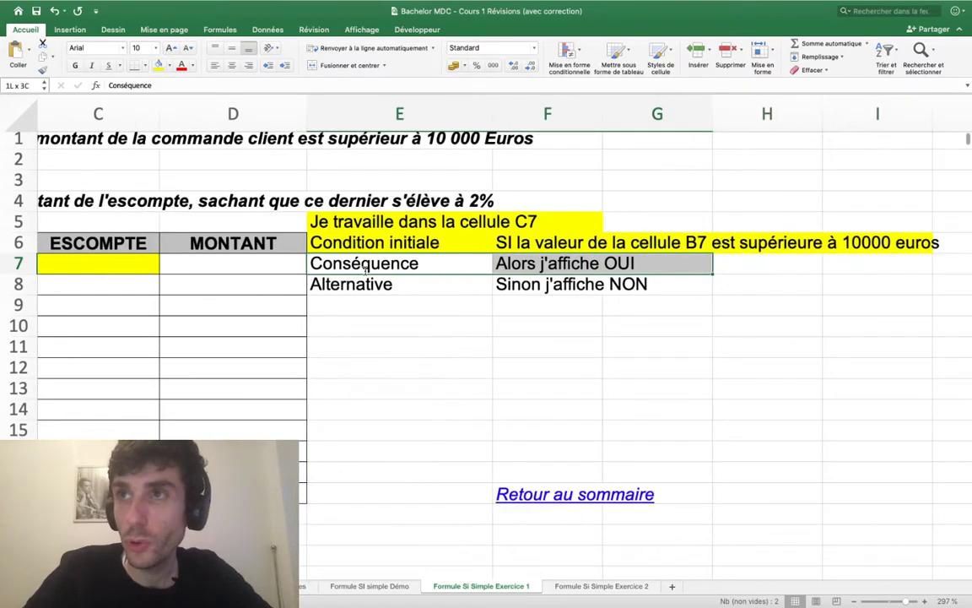
Step: Shade the Conséquence row light blue and the Alternative row E8:G8 pink
click(168, 65)
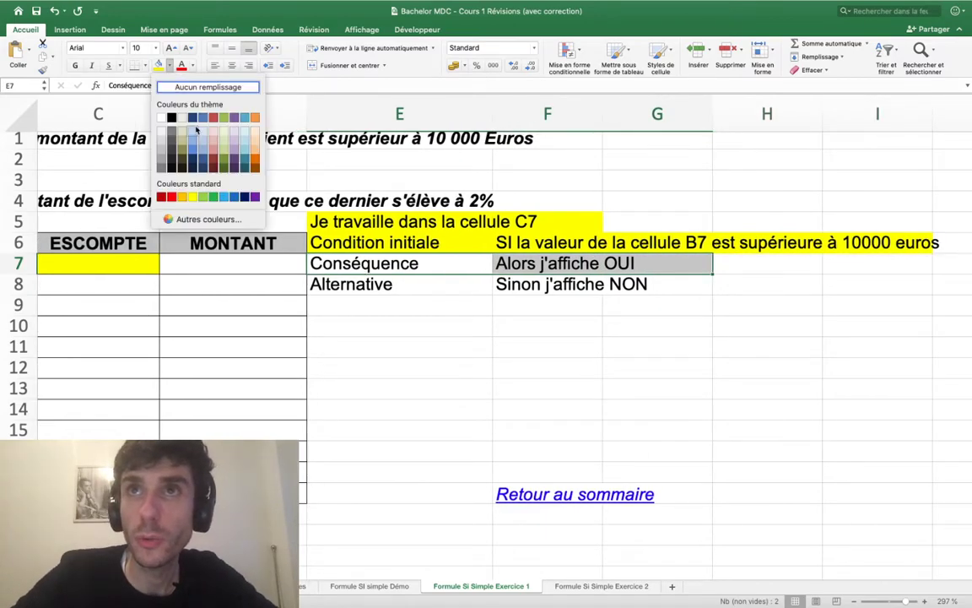
click(211, 132)
click(168, 66)
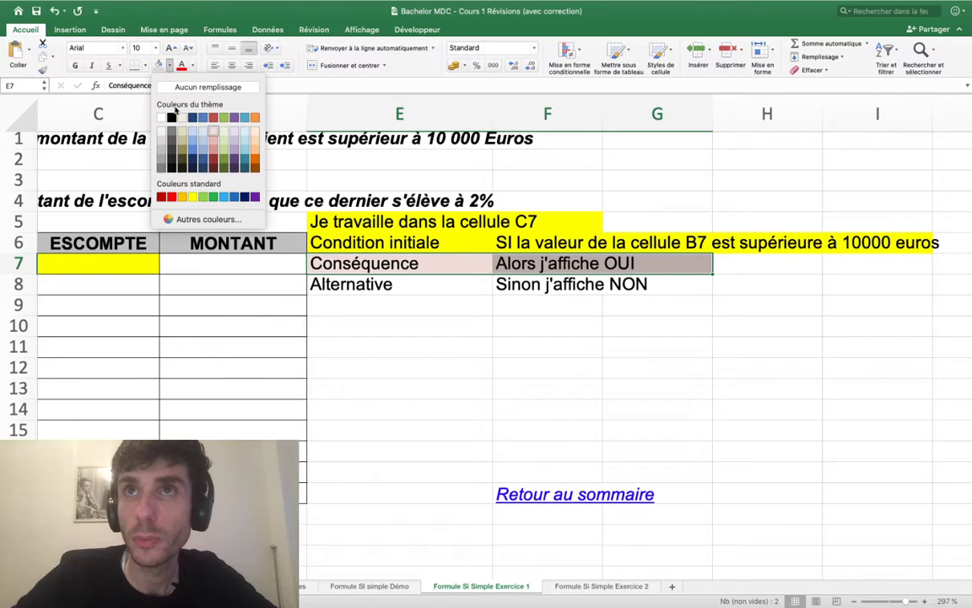
click(207, 132)
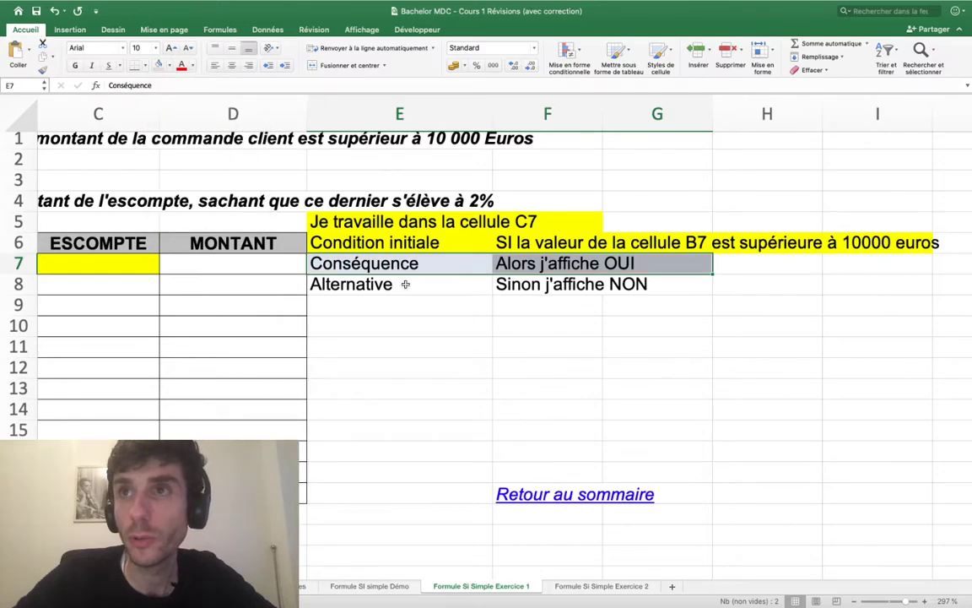
drag(405, 284, 654, 284)
click(168, 65)
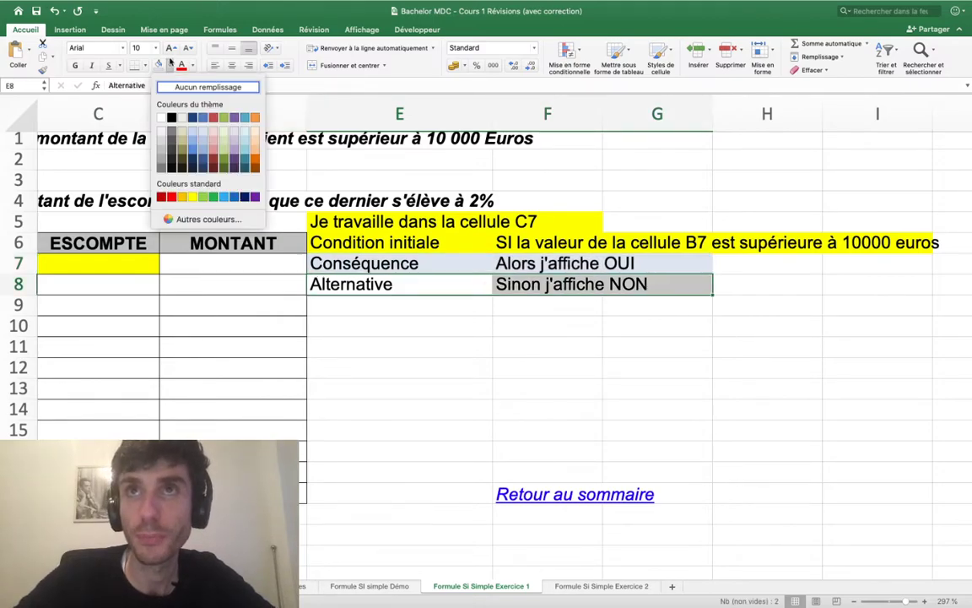
click(216, 135)
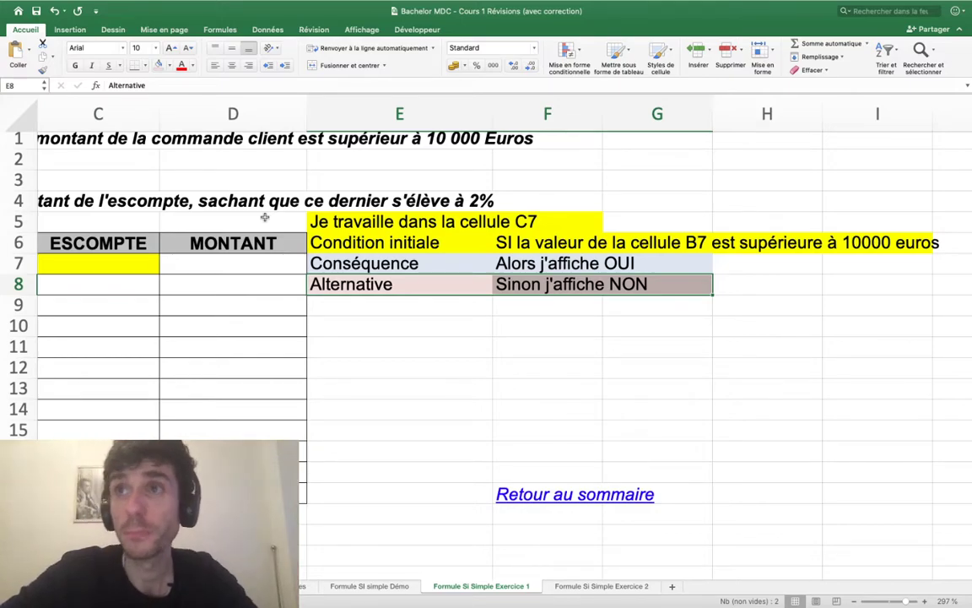
Step: Type 'Lorsque j'écris un élément texte dans une formule' in H7 and 'je mets OBLIGATOIREMENT DES GUILLEMETS !' in H8
click(424, 262)
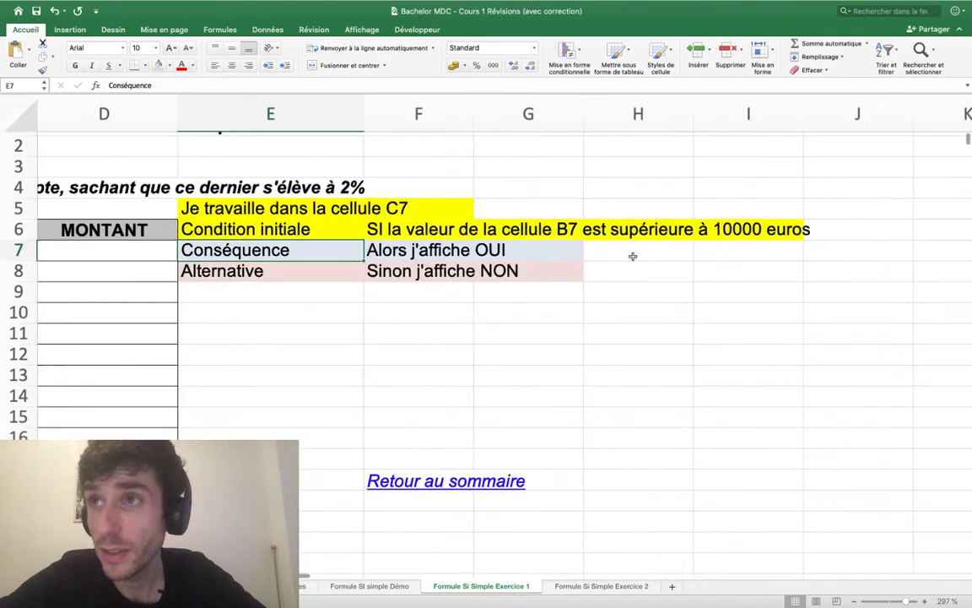
click(633, 256)
double_click(633, 255)
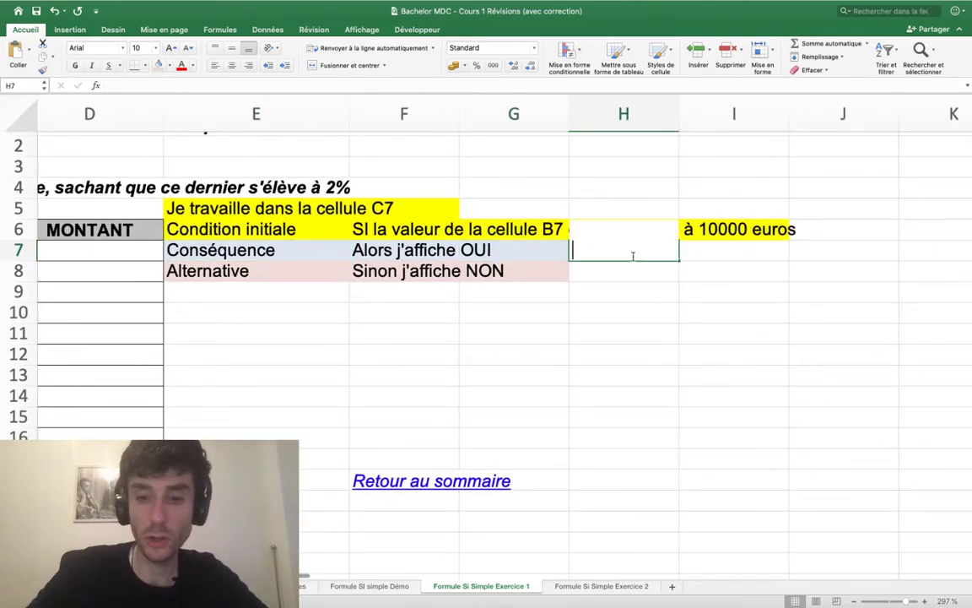
text(Lorsque j'écr)
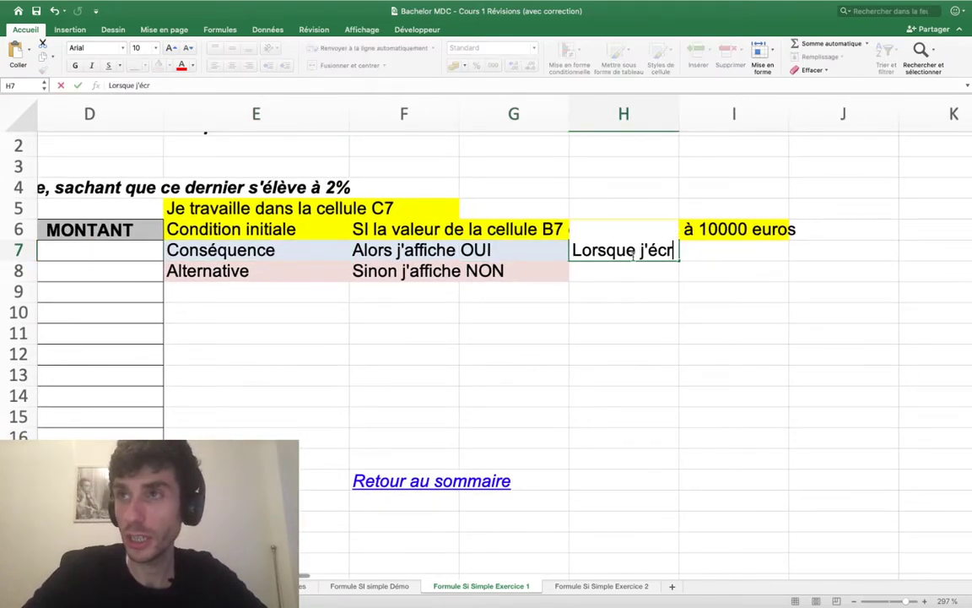
text(is un élémen)
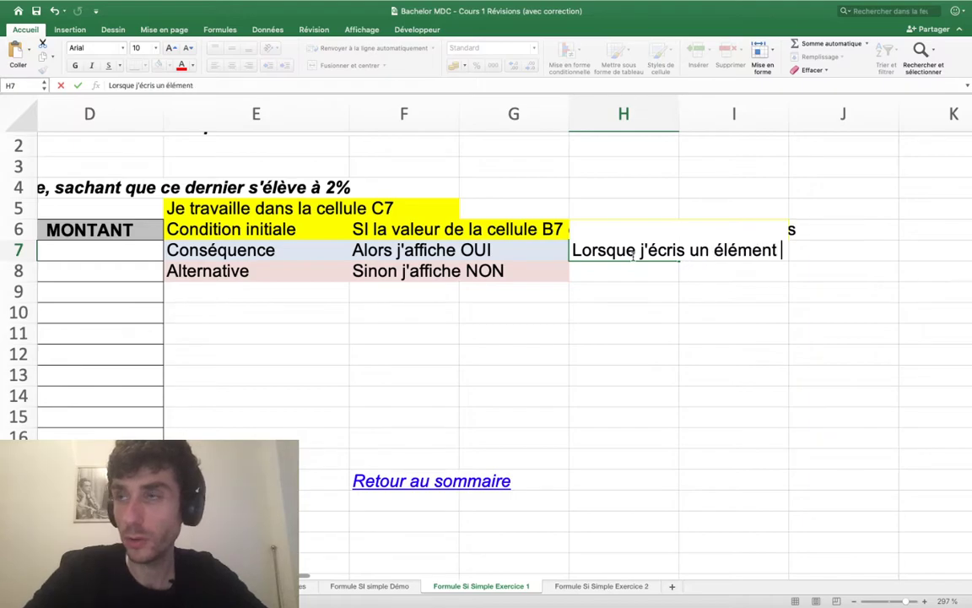
text(texte d)
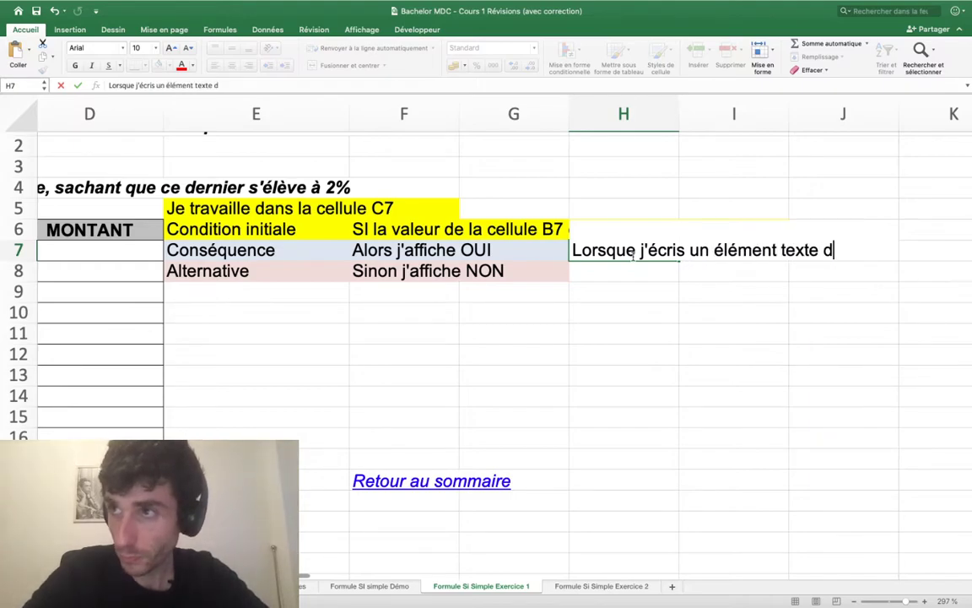
text(ans une formule)
key(Return)
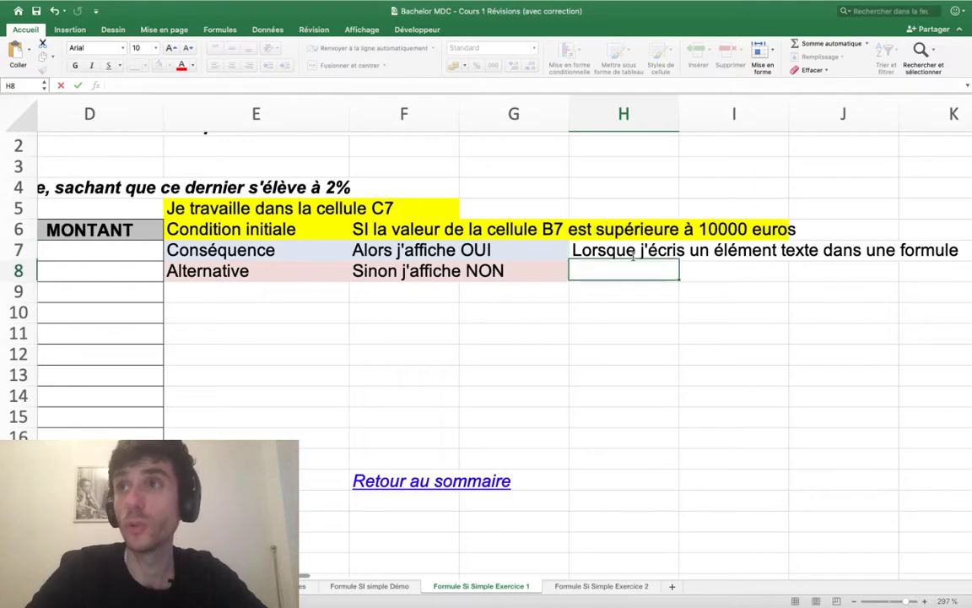
text(je mets )
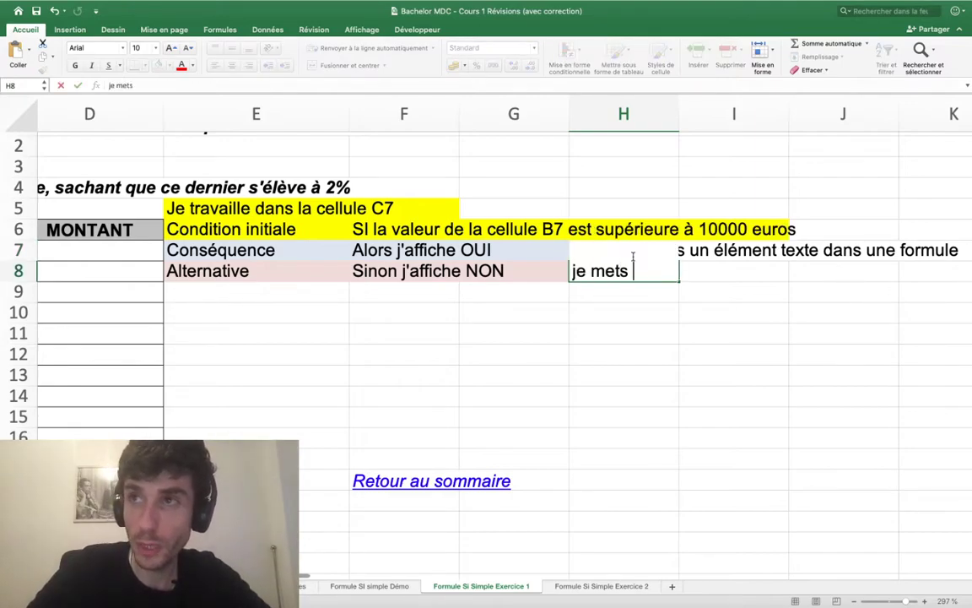
text(obli)
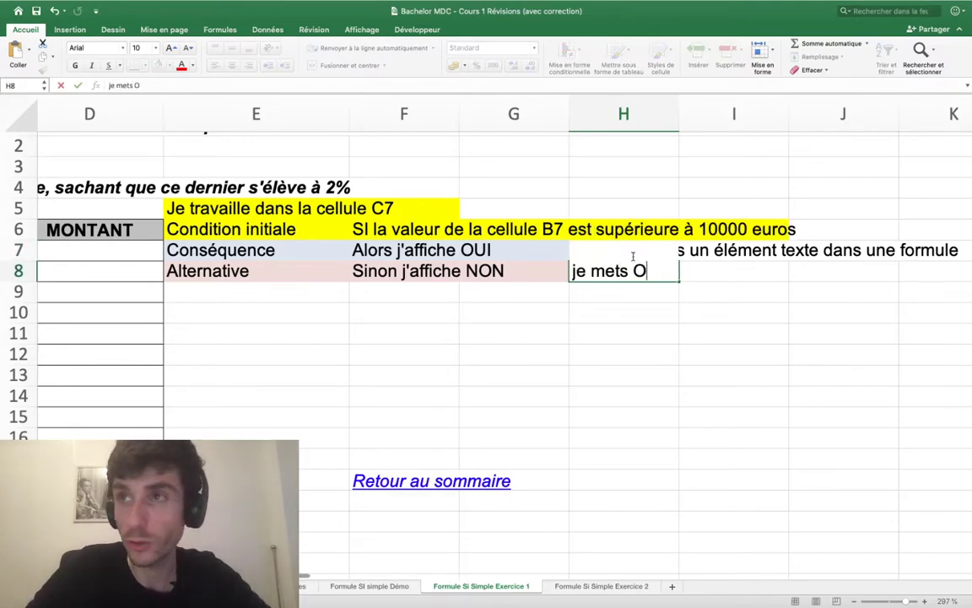
text(LIGATOIREMEN)
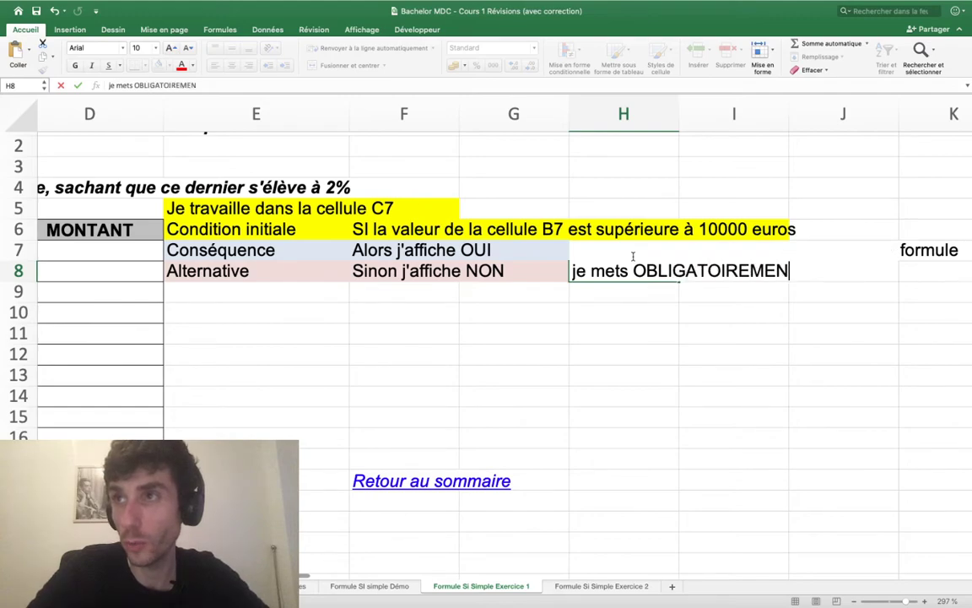
text(T DESGUILLE)
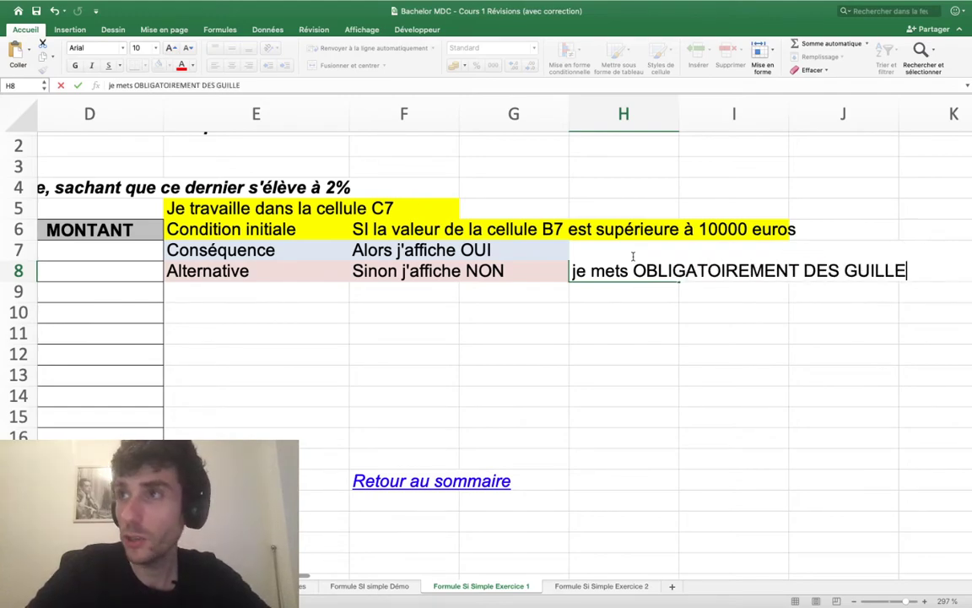
text(METS !)
key(Return)
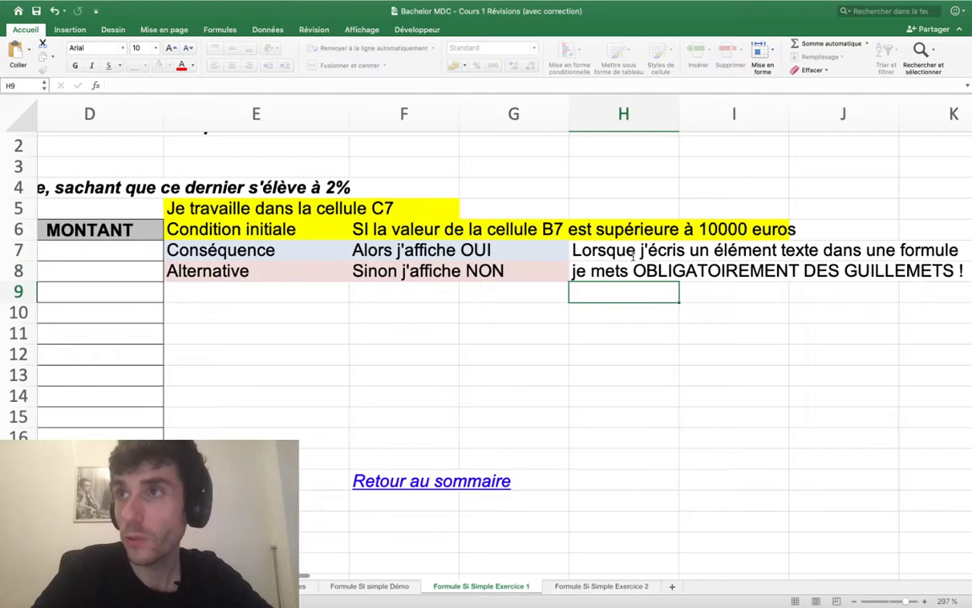
key(Up)
key(shift+Right)
key(shift+Right)
key(shift+Right)
Step: Put a thick outline border around the note block H7:K8
key(shift+Up)
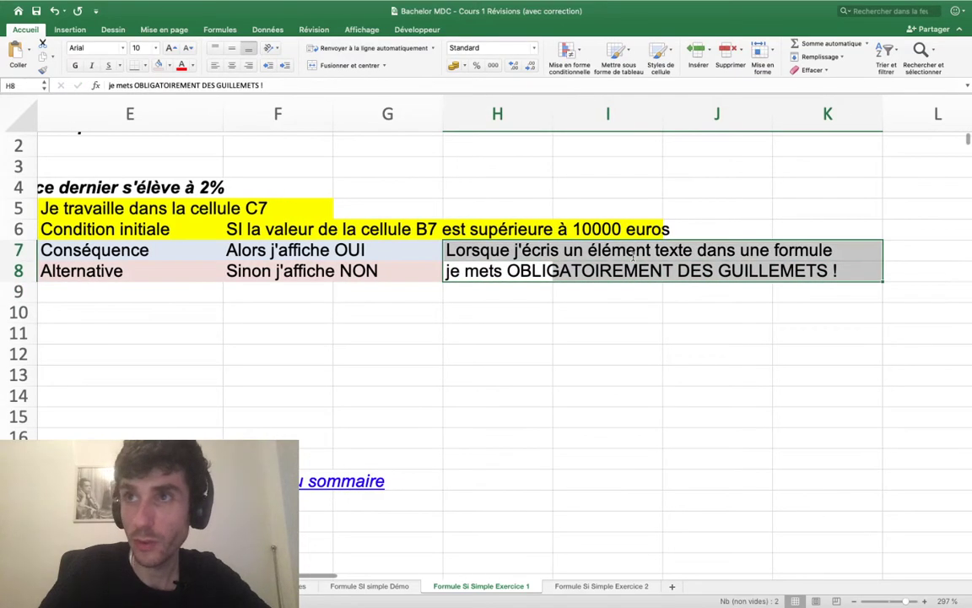
click(146, 65)
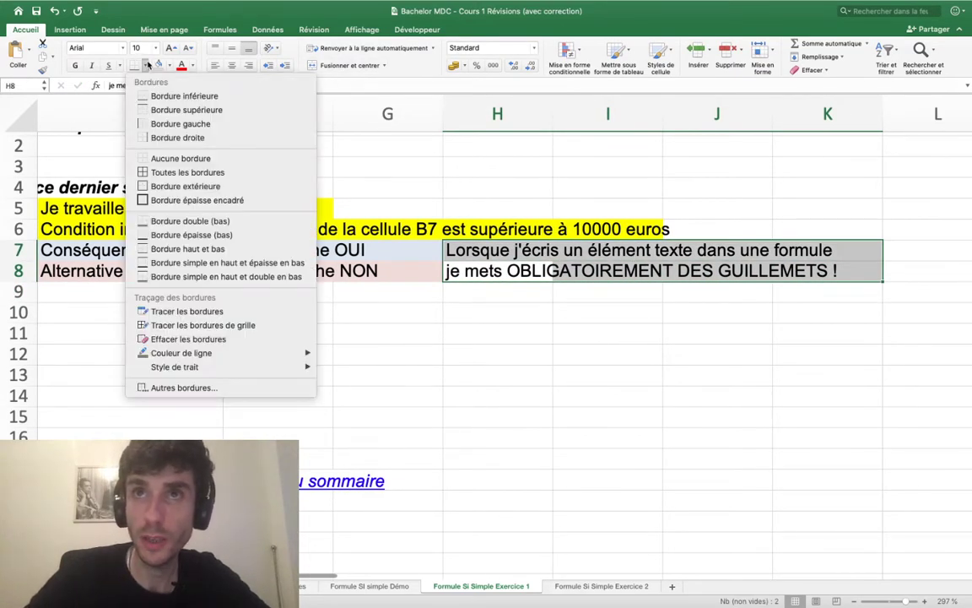
click(173, 200)
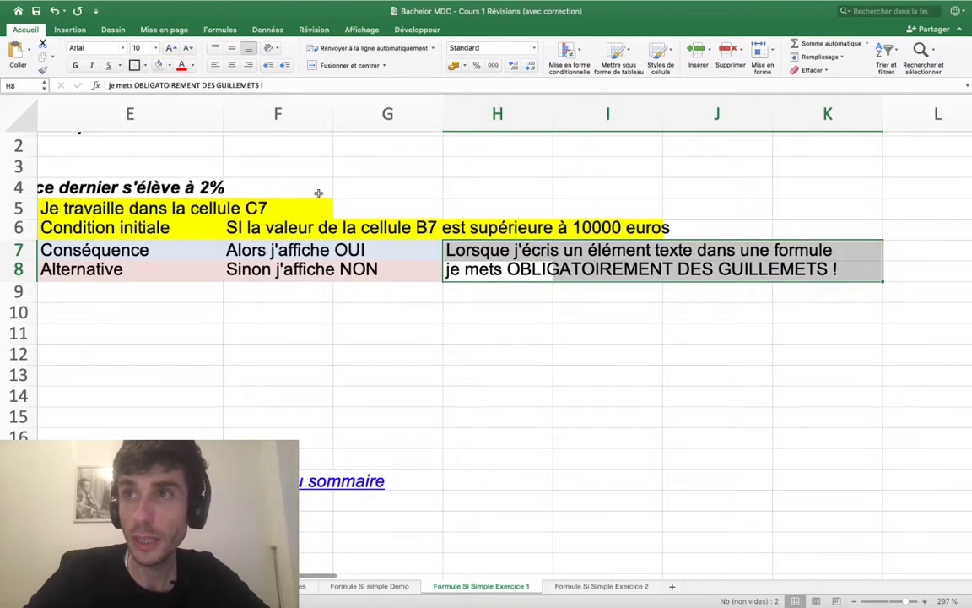
click(192, 67)
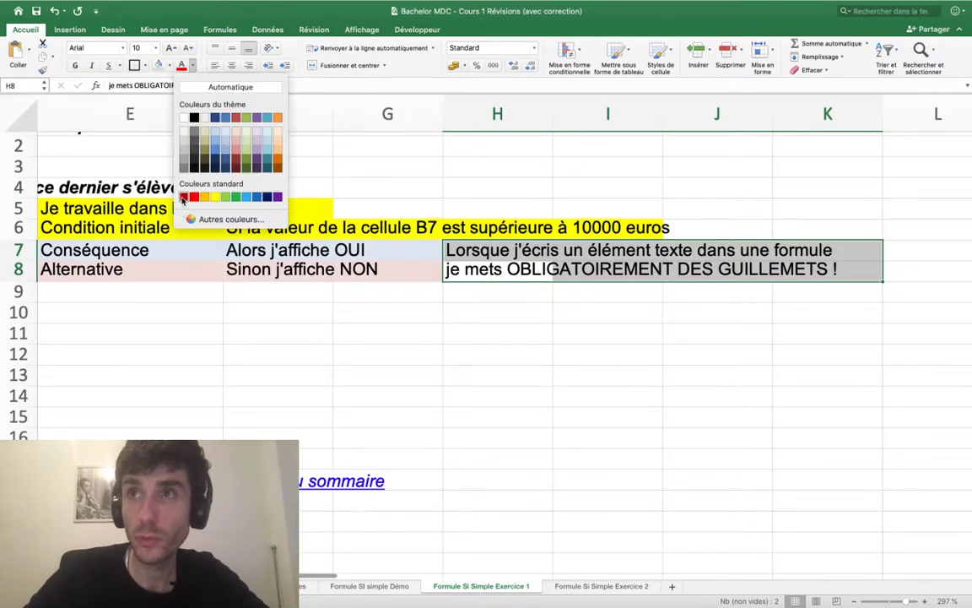
key(Escape)
Step: Give the note block a dark red fill and white text
click(167, 65)
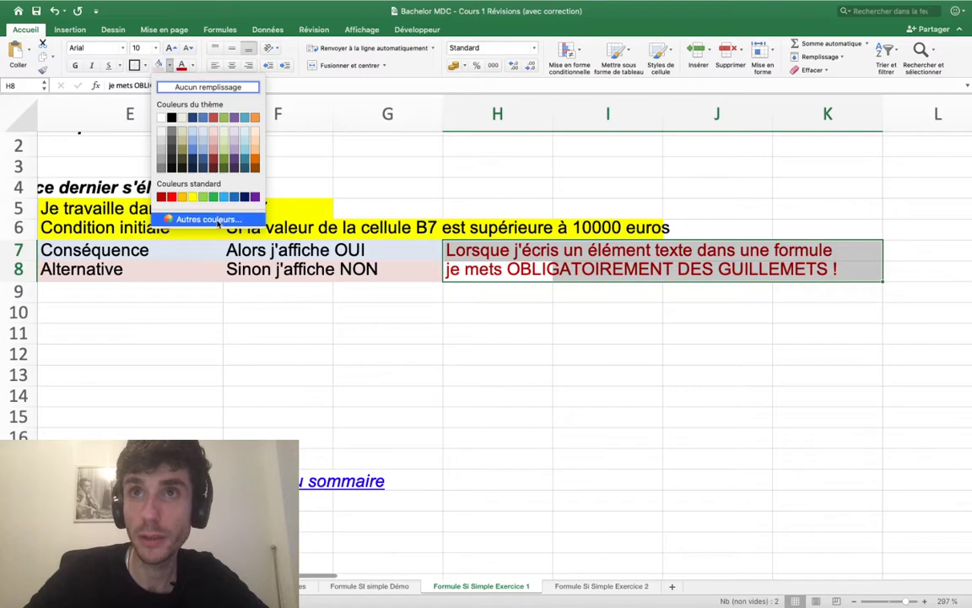
click(167, 197)
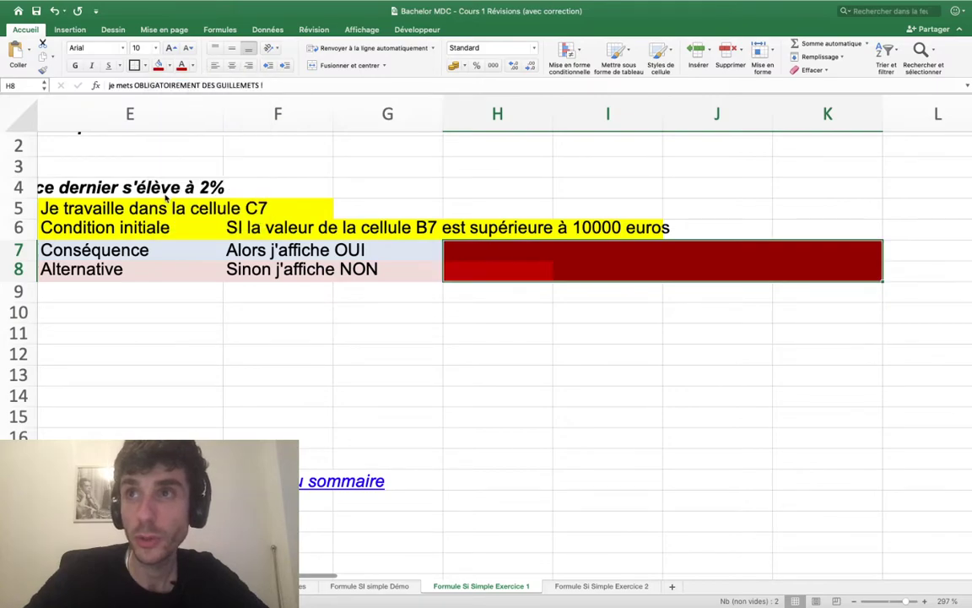
click(193, 66)
click(167, 115)
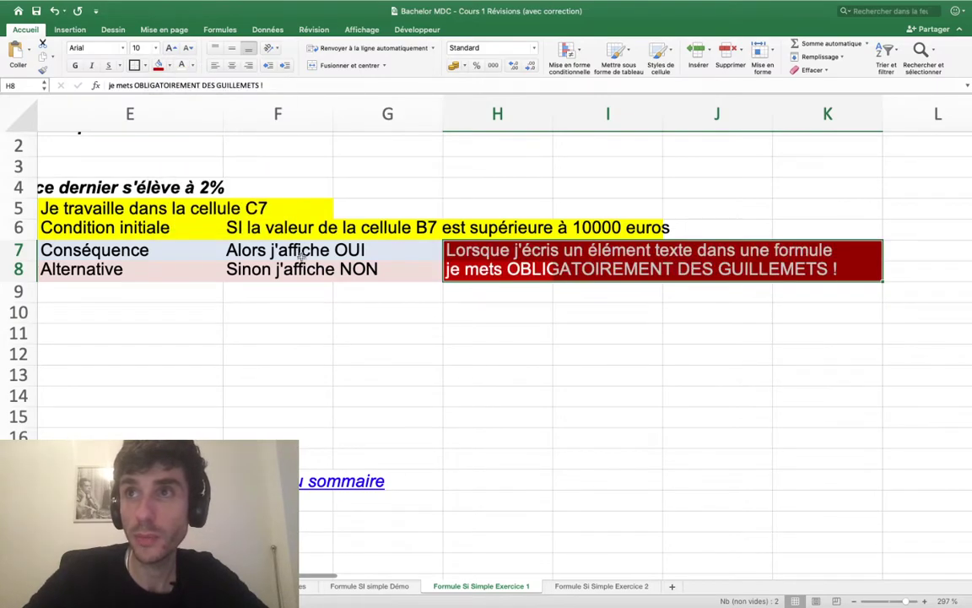
scroll(335, 289, left, 1)
scroll(335, 289, down, 2)
scroll(335, 289, left, 5)
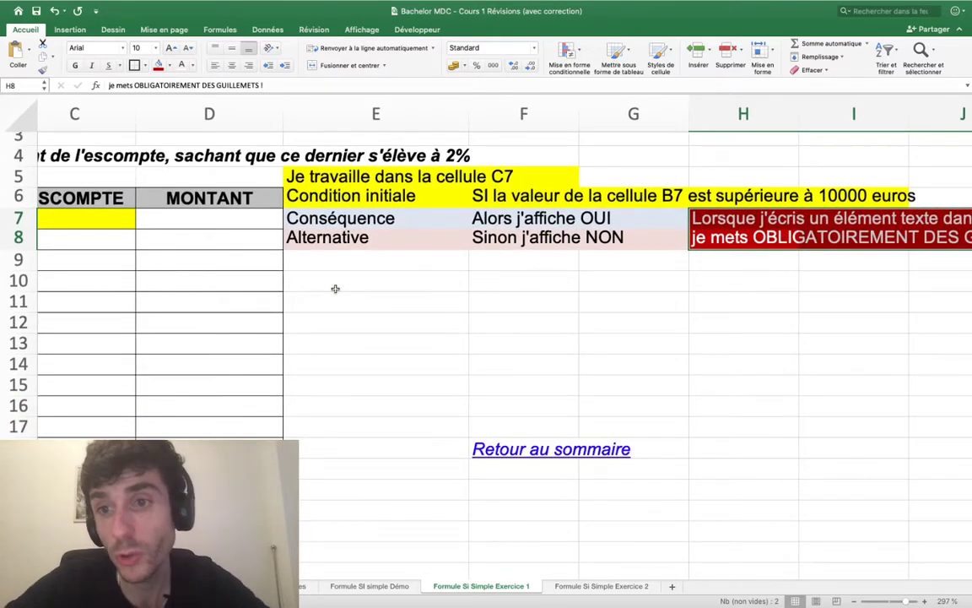
scroll(452, 293, right, 5)
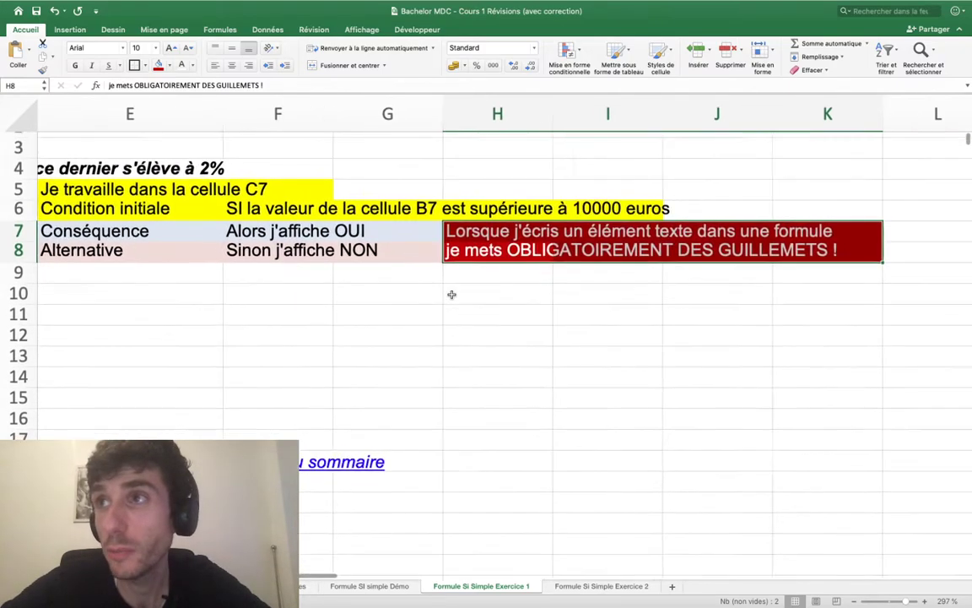
scroll(452, 292, left, 2)
scroll(452, 295, up, 1)
scroll(452, 295, down, 1)
scroll(452, 295, left, 2)
scroll(451, 295, up, 1)
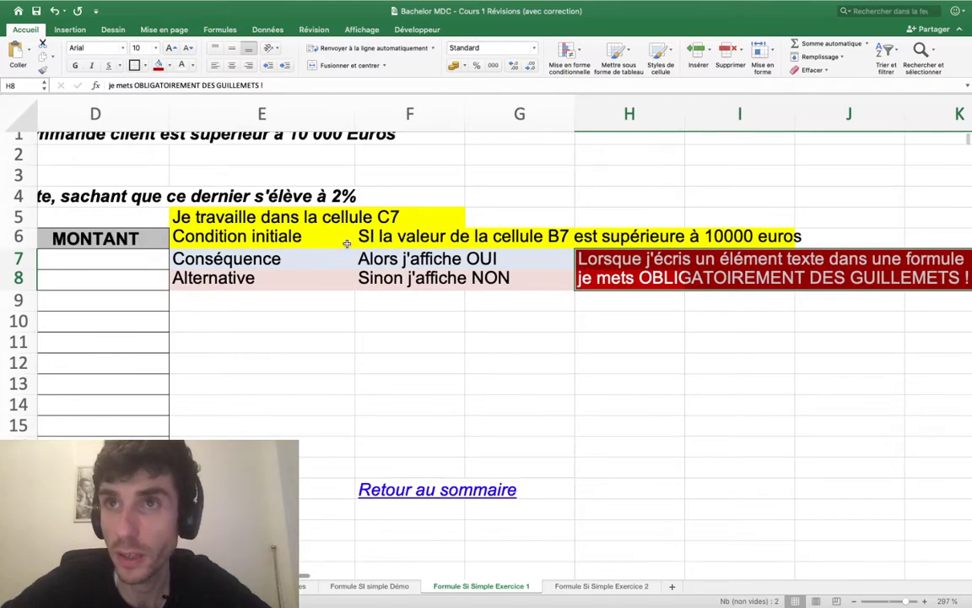
Step: Wrap OUI in F7 and NON in F8 in quotation marks
click(384, 252)
drag(109, 85, 152, 85)
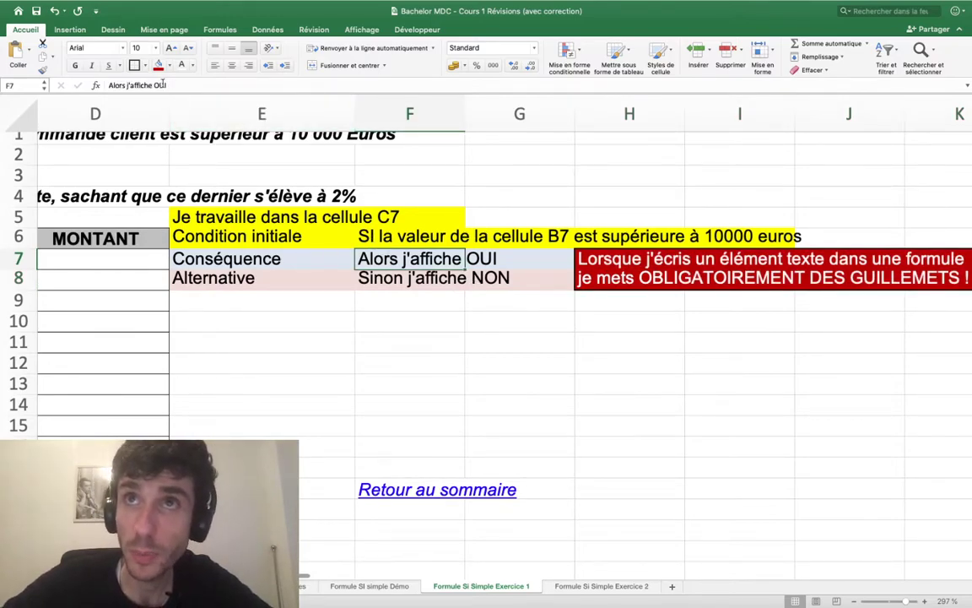
key(BackSpace)
click(153, 86)
text(")
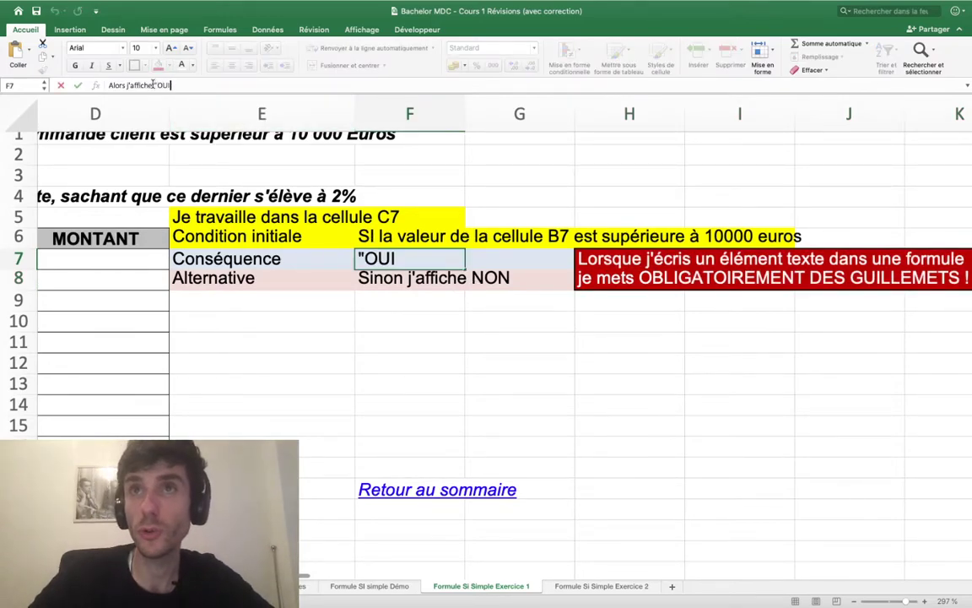
text(")
key(Return)
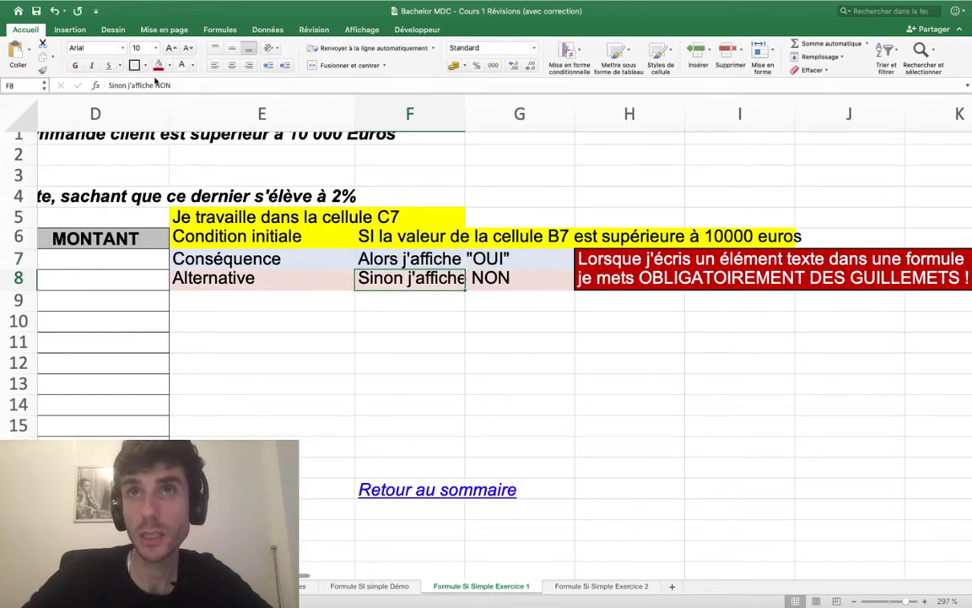
click(154, 85)
text(")
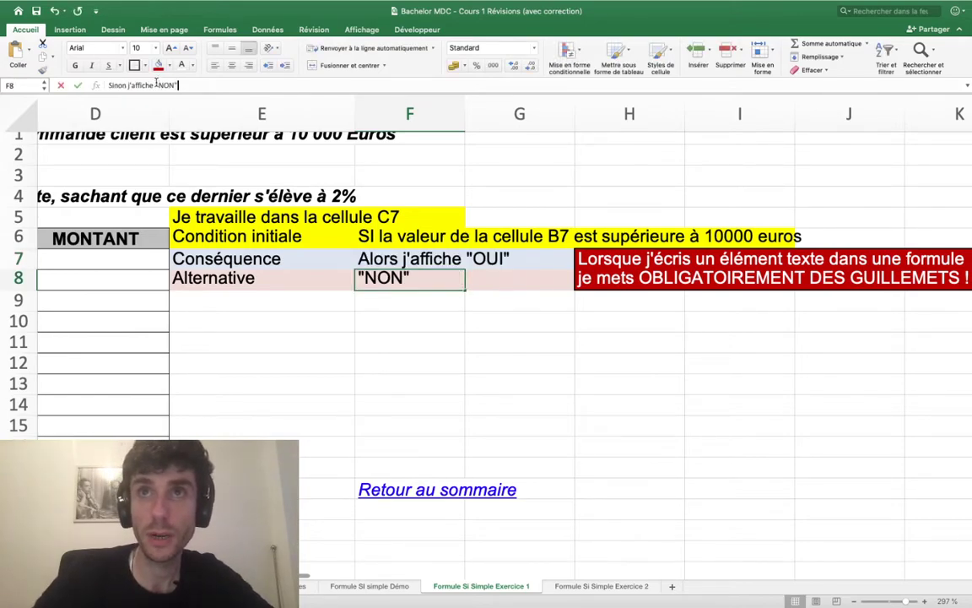
key(Return)
scroll(422, 337, left, 5)
click(170, 266)
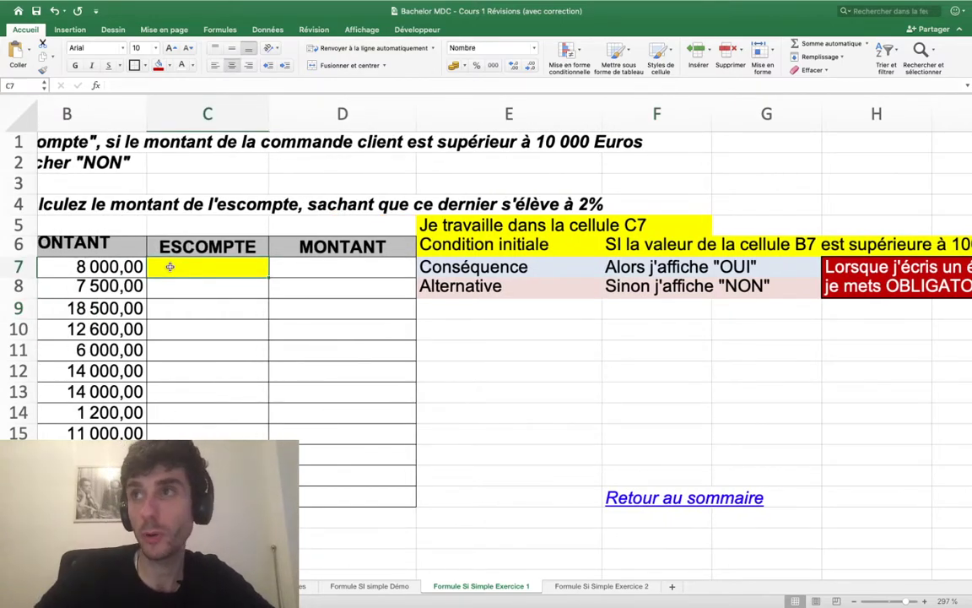
Step: Copy the red note style into H10 and write 'DANS UNE FORMULE SI JE TRAVAILLE PAR LIGNE'
key(Up)
key(Right)
key(Right)
key(Right)
key(Right)
key(Right)
key(Right)
key(Down)
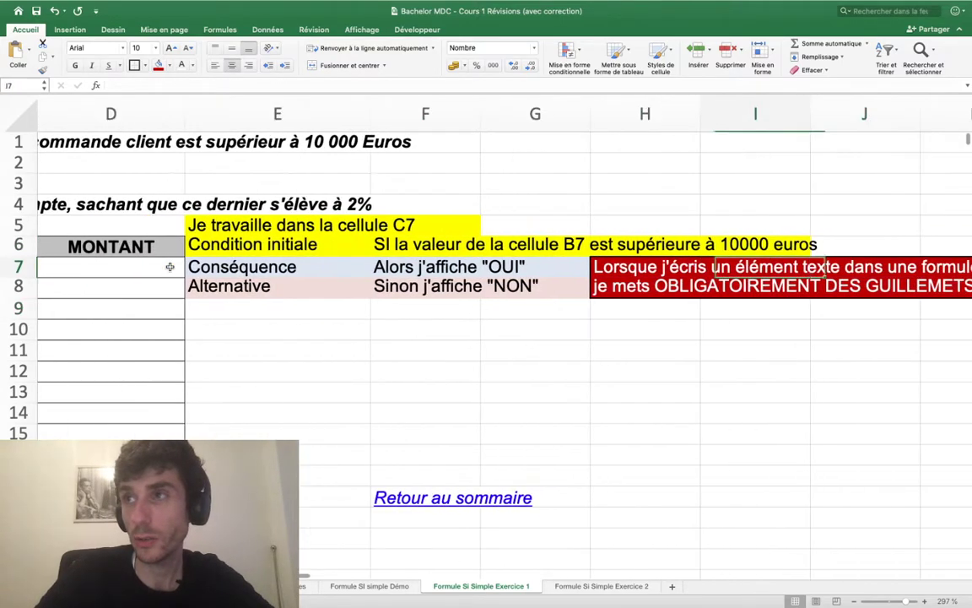
key(Left)
key(shift+Right)
key(shift+Right)
key(shift+Right)
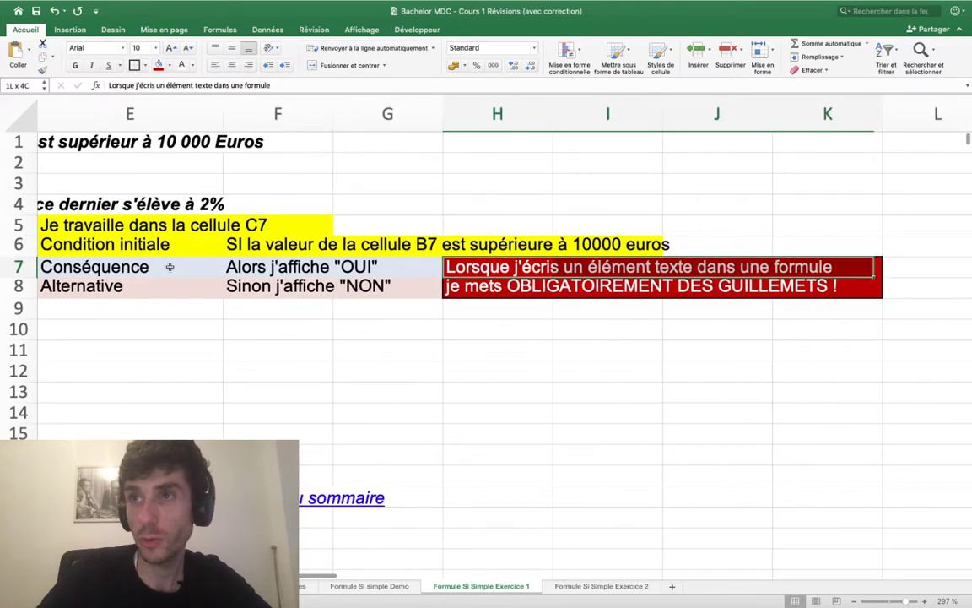
key(shift+Left)
key(shift+Left)
key(shift+Left)
key(shift+Right)
key(shift+Left)
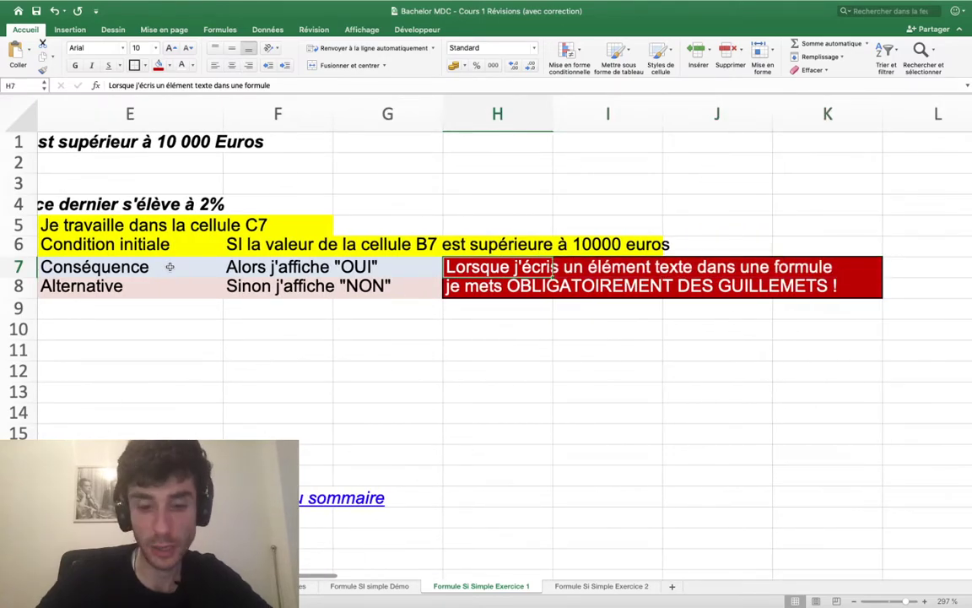
key(cmd+c)
key(Down)
key(Down)
key(Down)
key(cmd+v)
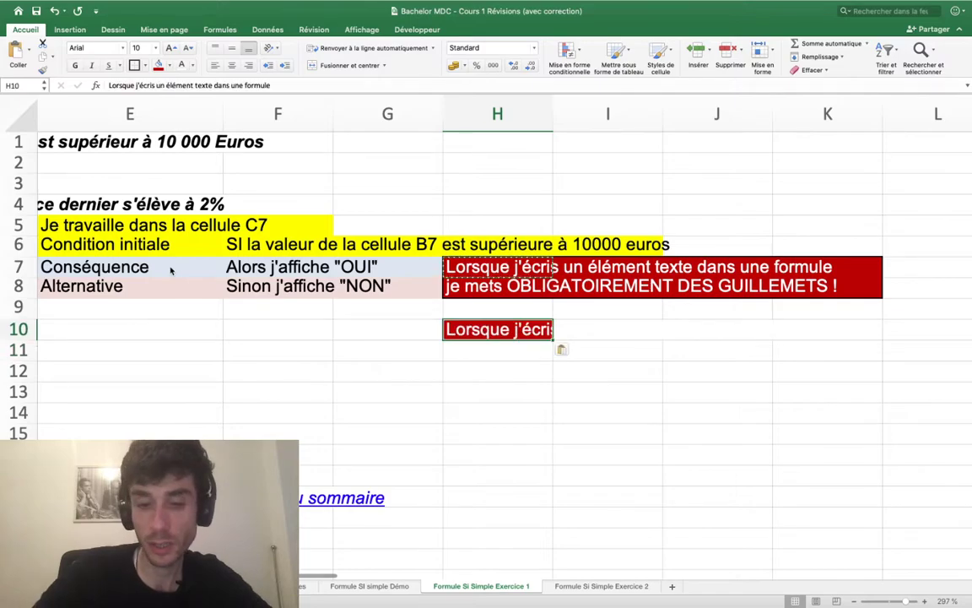
text(DANS UNE FORMULE )
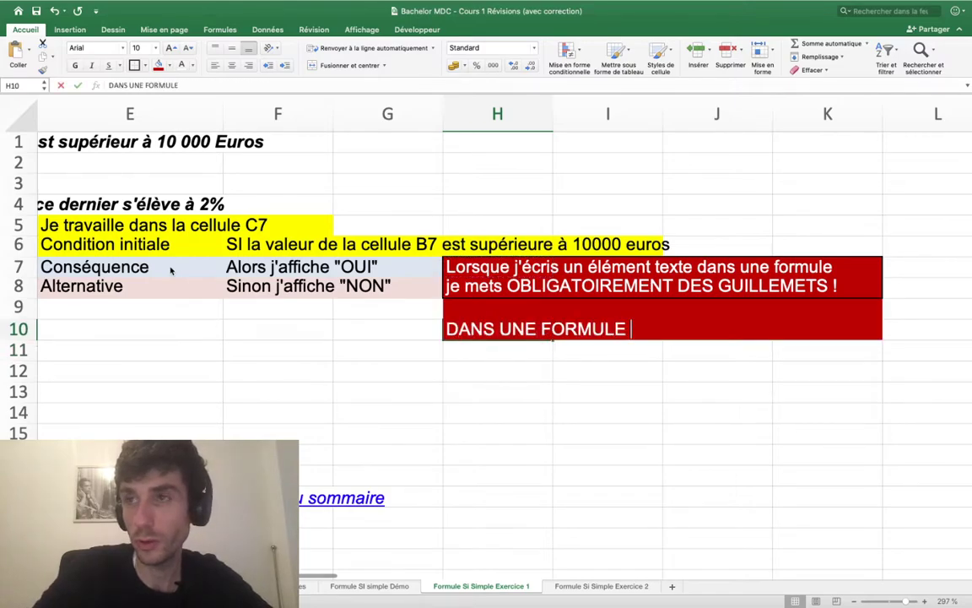
text(SI JE TR)
key(BackSpace)
text(VAIL)
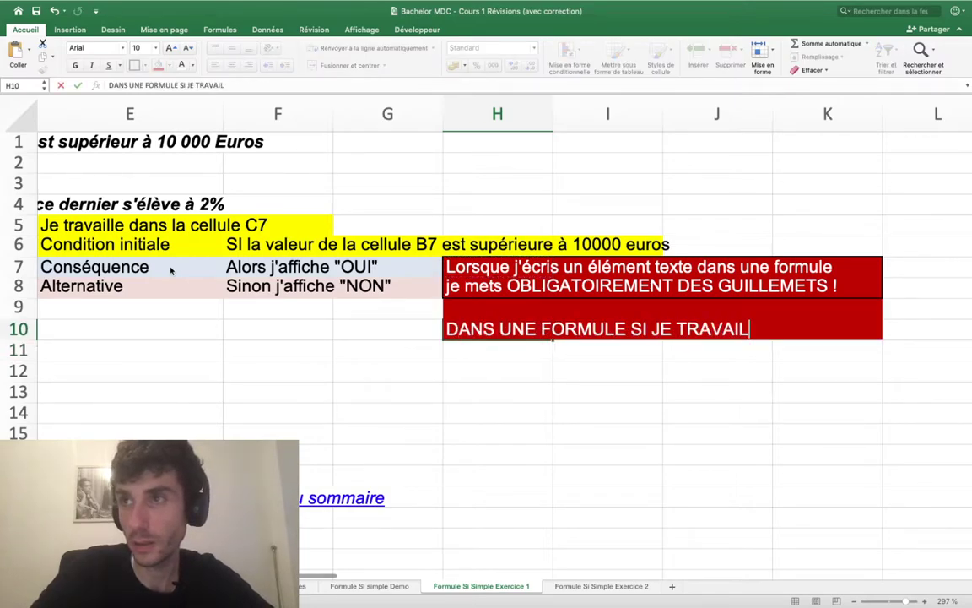
text(LE PAR LIGNE)
key(Return)
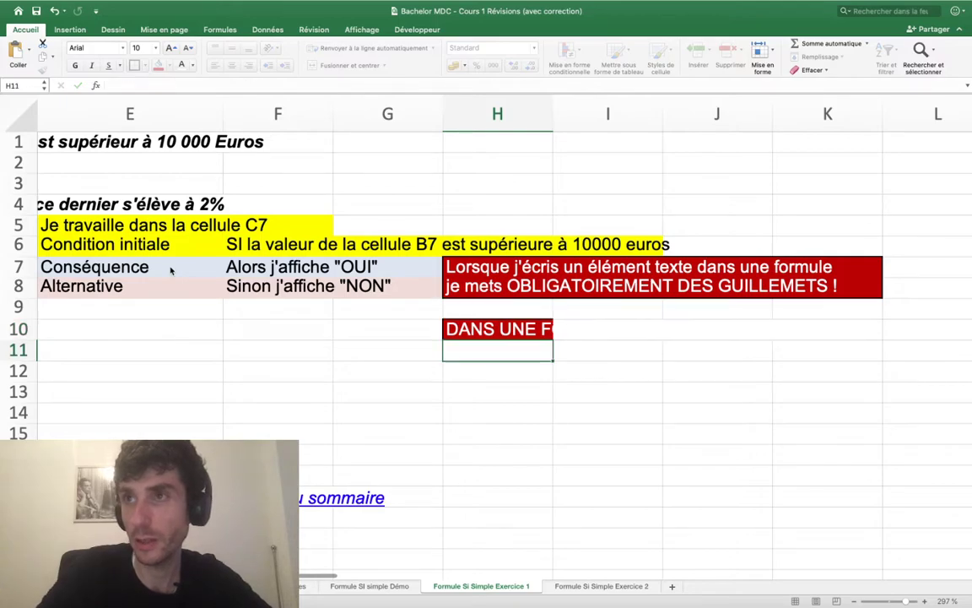
Step: Merge and centre the H10:K10 note
key(Up)
key(shift+Right)
key(shift+Right)
key(shift+Right)
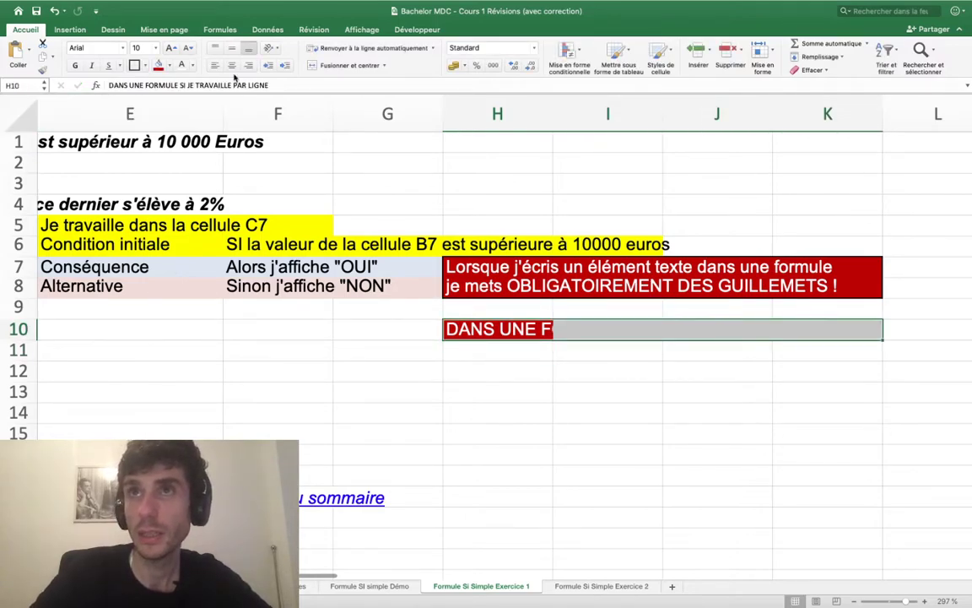
click(342, 65)
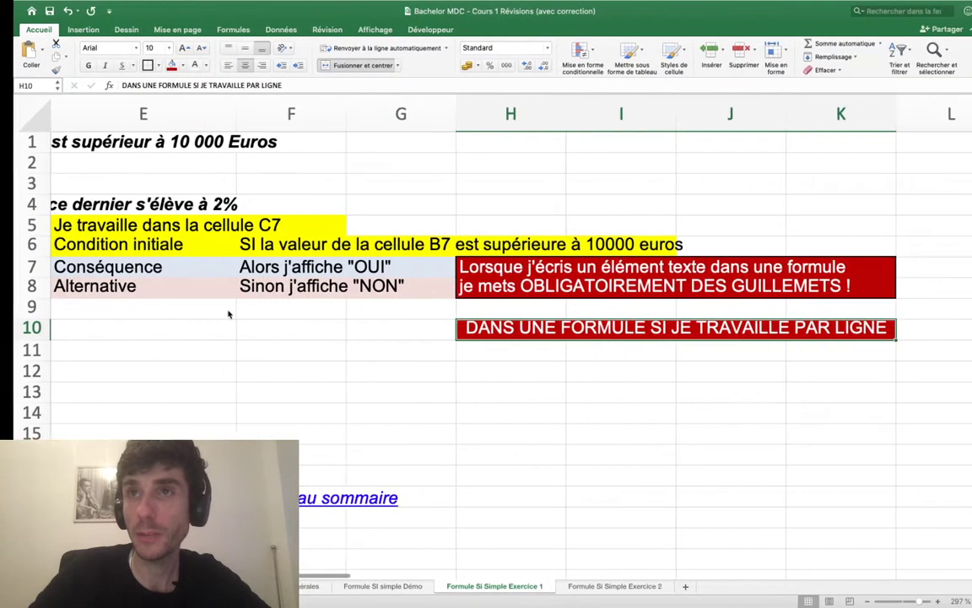
scroll(245, 321, left, 10)
click(363, 268)
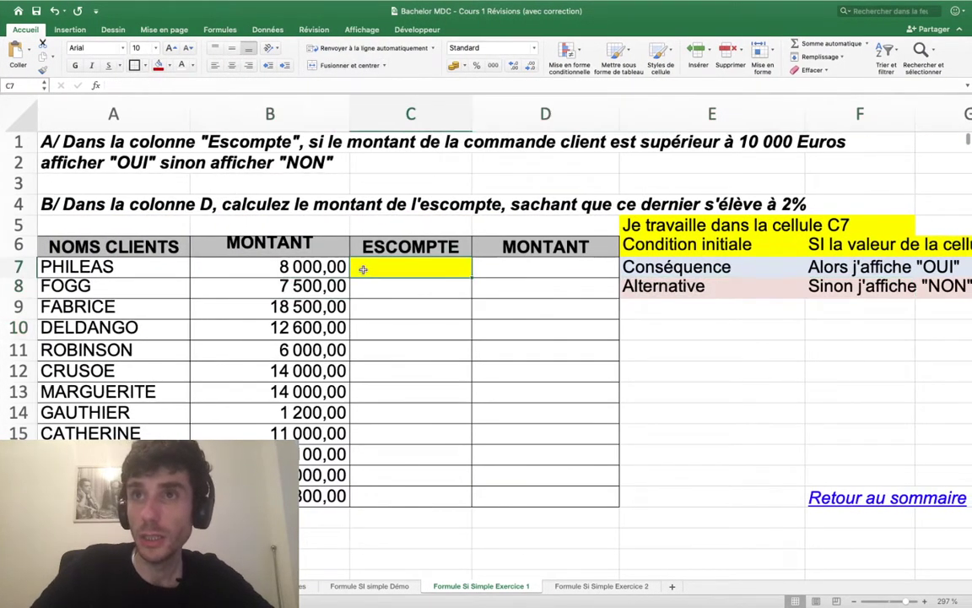
Step: Enter =SI(B7>10000;"OUI";"NON") in C7 so PHILEAS's 8 000,00 order shows NON
scroll(363, 269, right, 2)
scroll(363, 268, right, 2)
text(=)
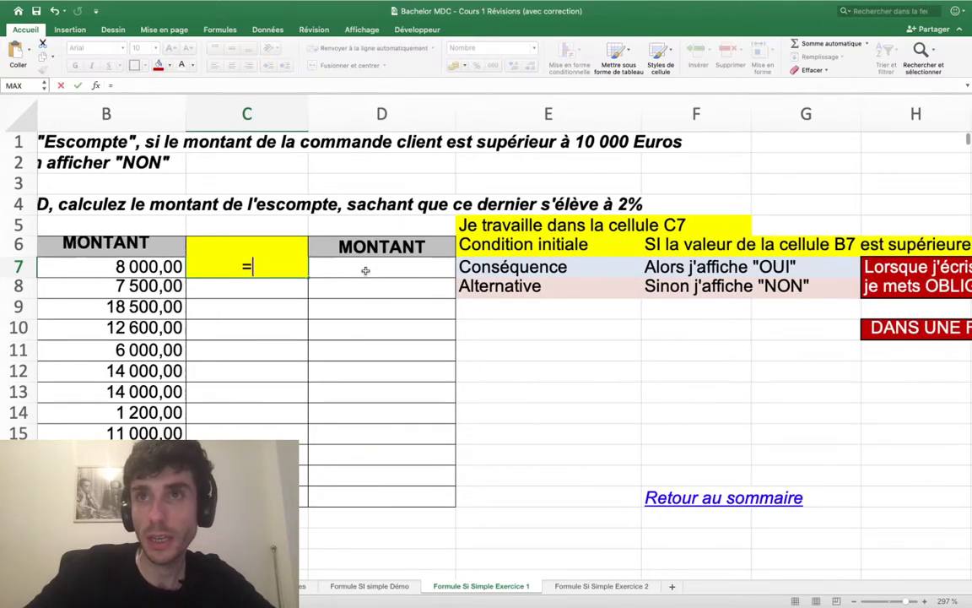
text(SI()
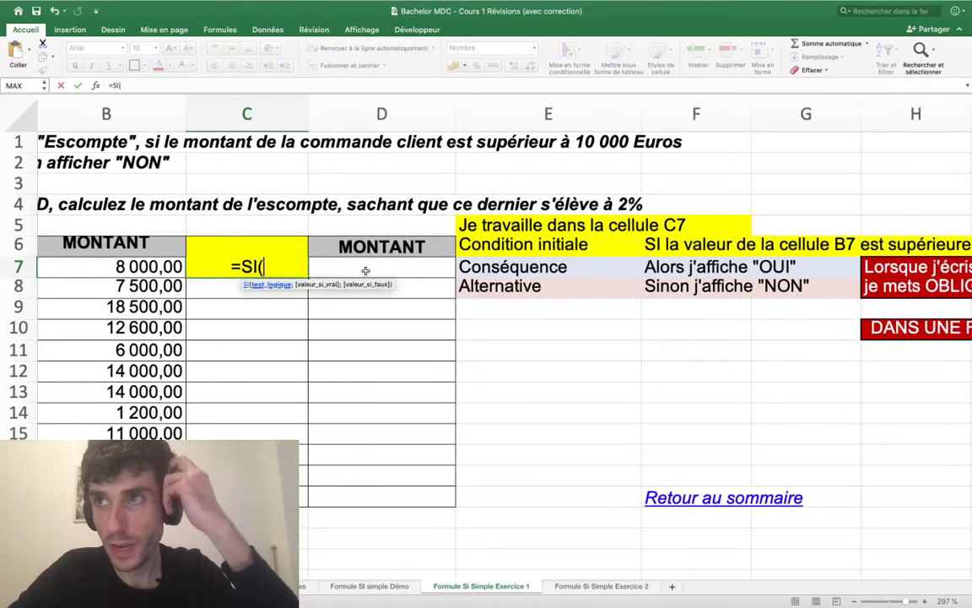
scroll(371, 270, right, 2)
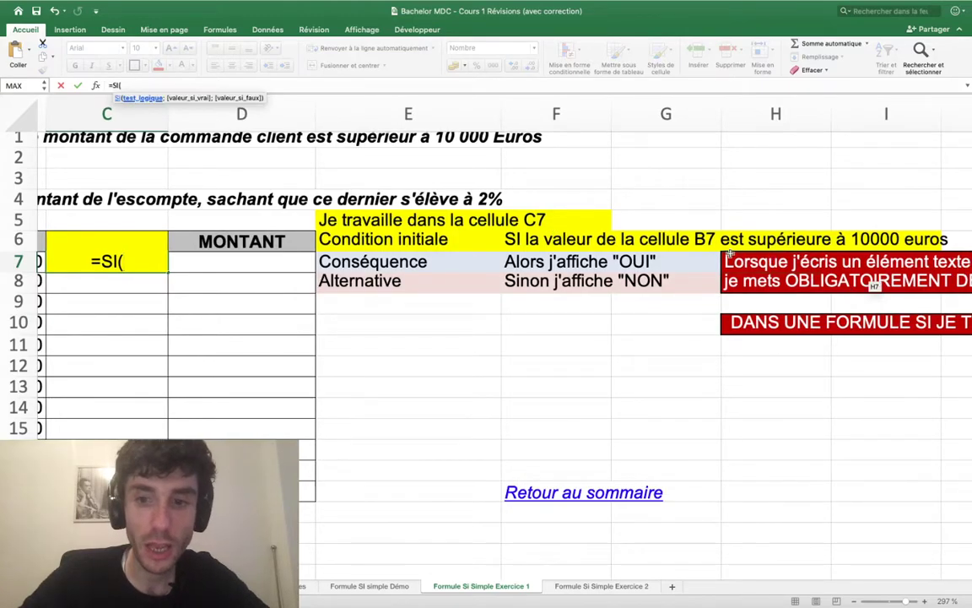
scroll(730, 255, left, 1)
scroll(728, 254, left, 3)
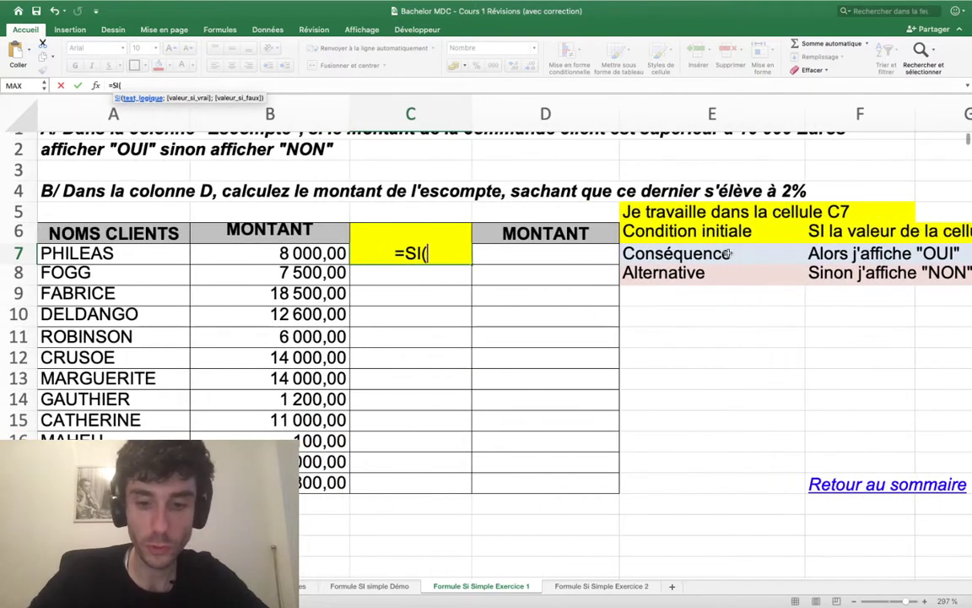
text(B7>)
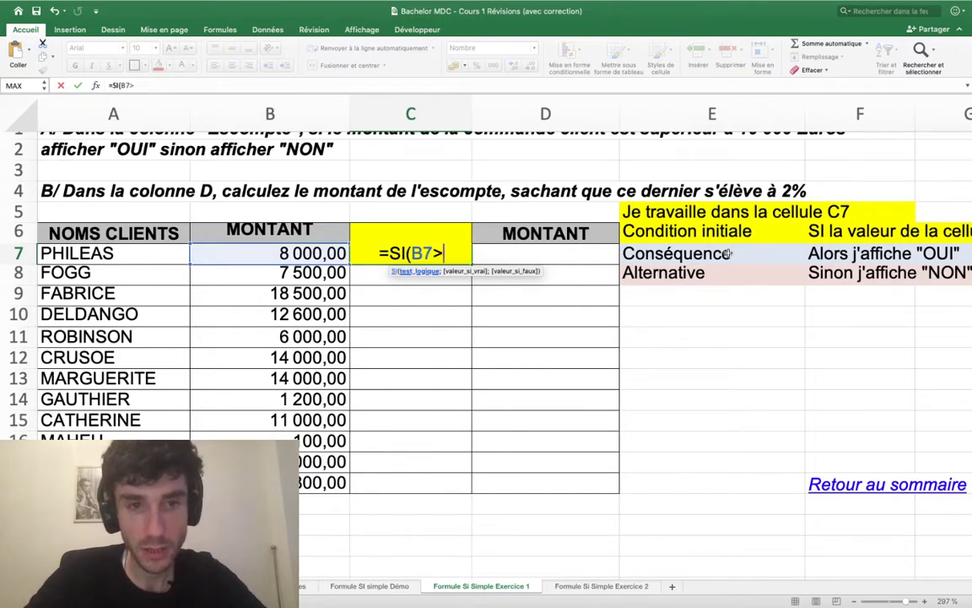
text(10000)
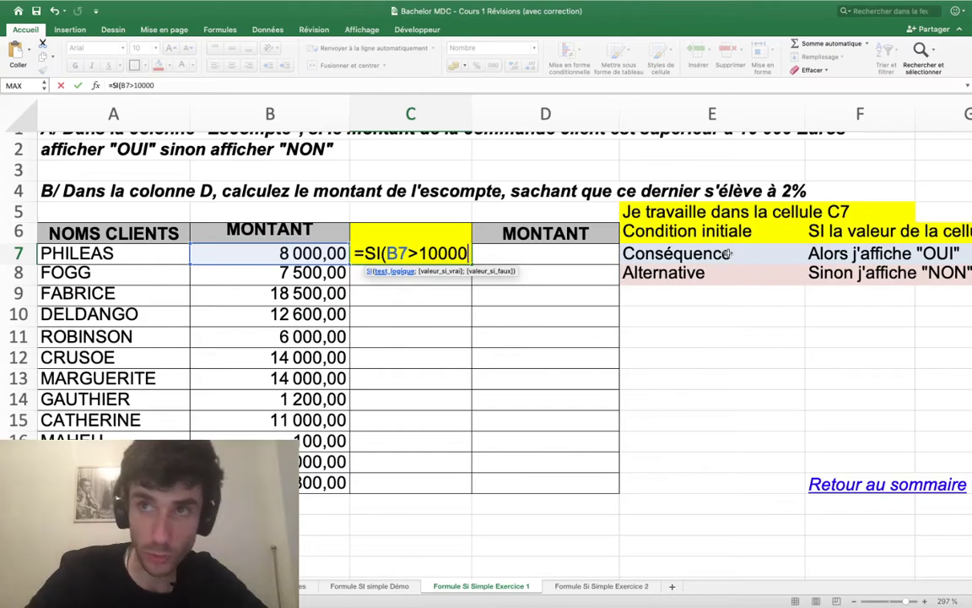
text(;)
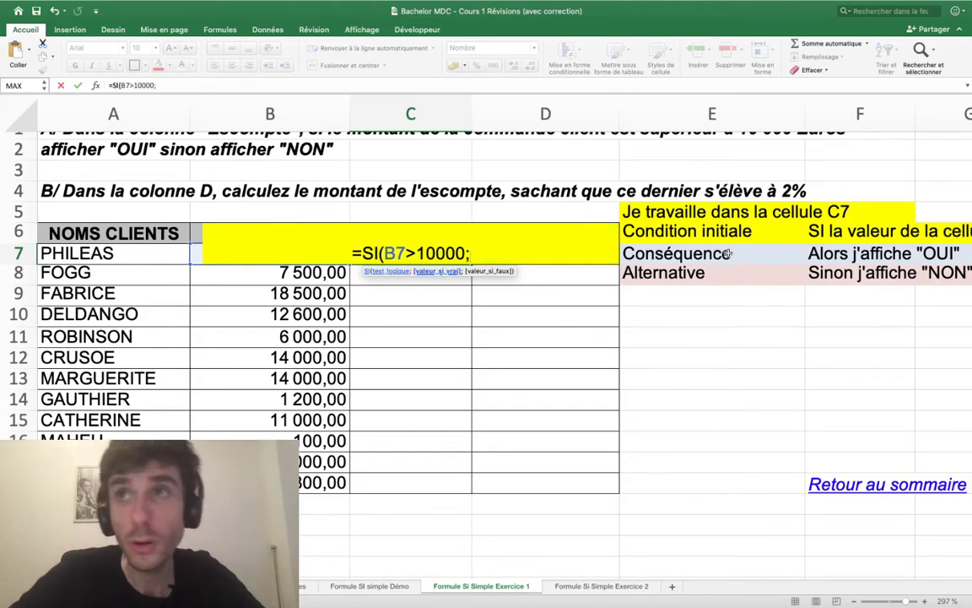
scroll(962, 230, right, 4)
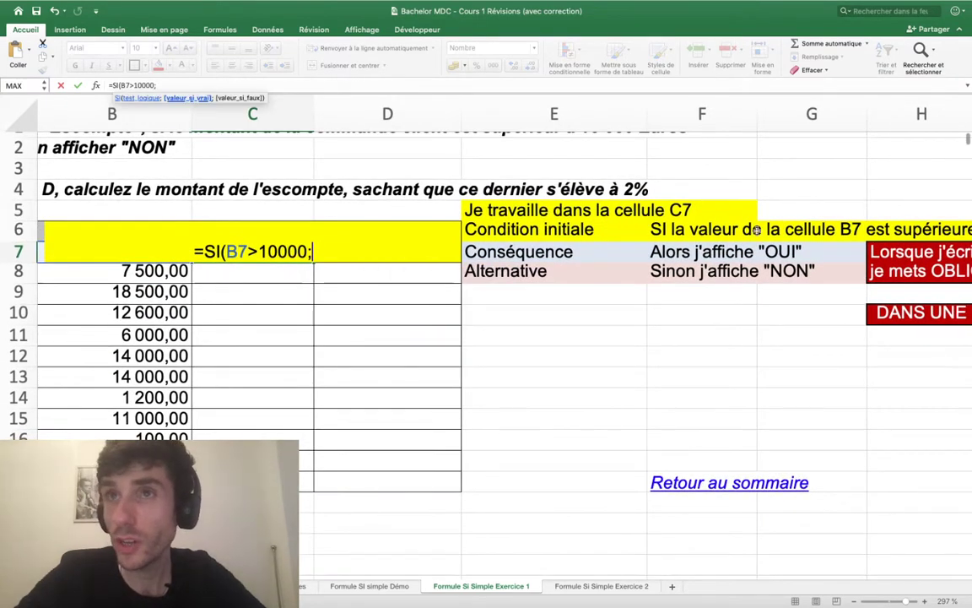
text("OU)
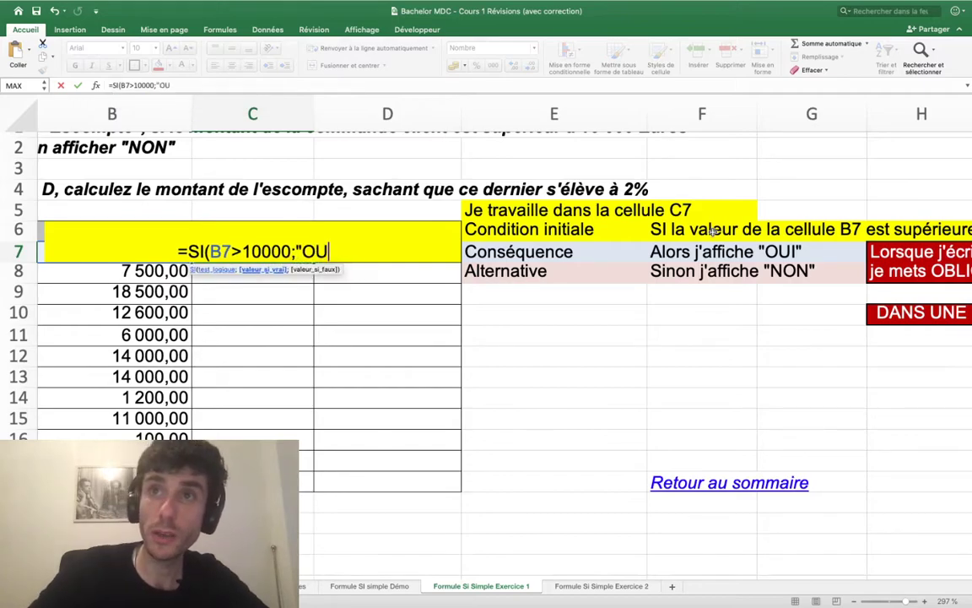
text(I")
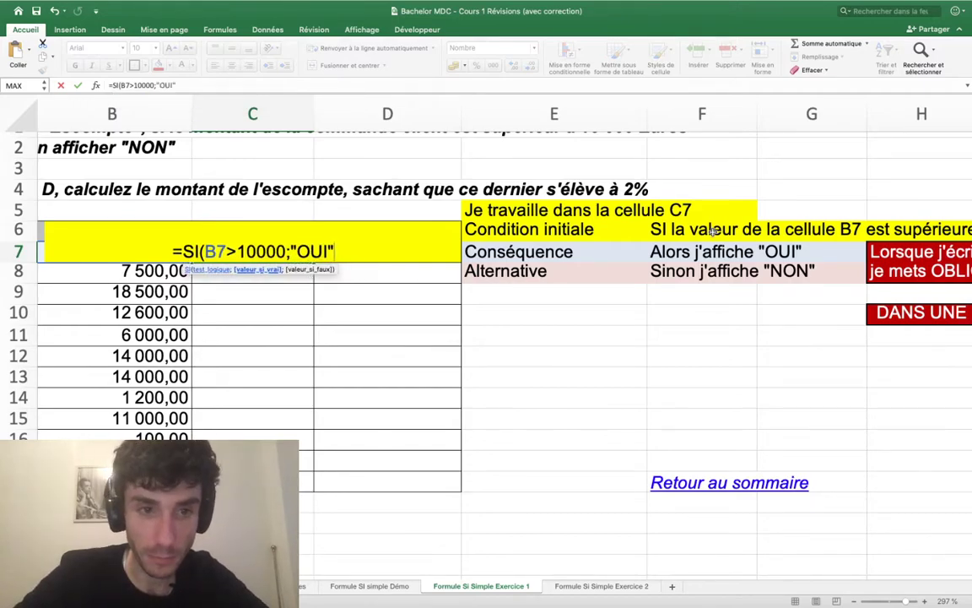
text(;)
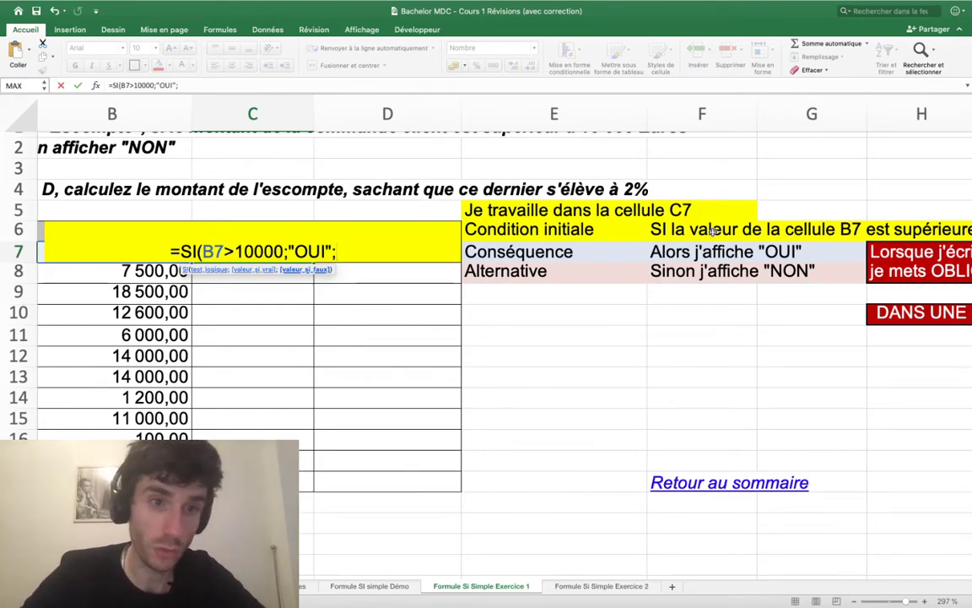
text("NON")
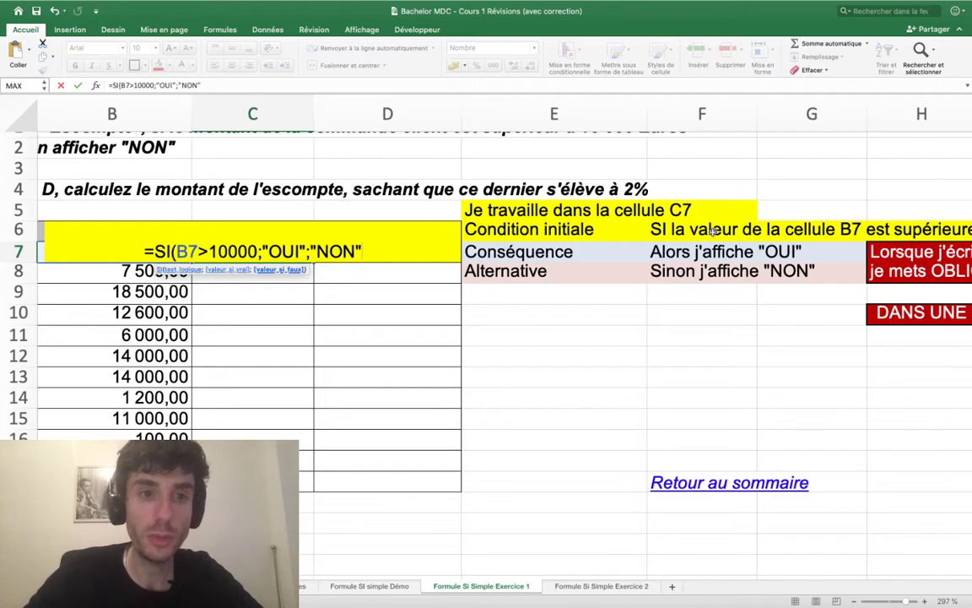
text())
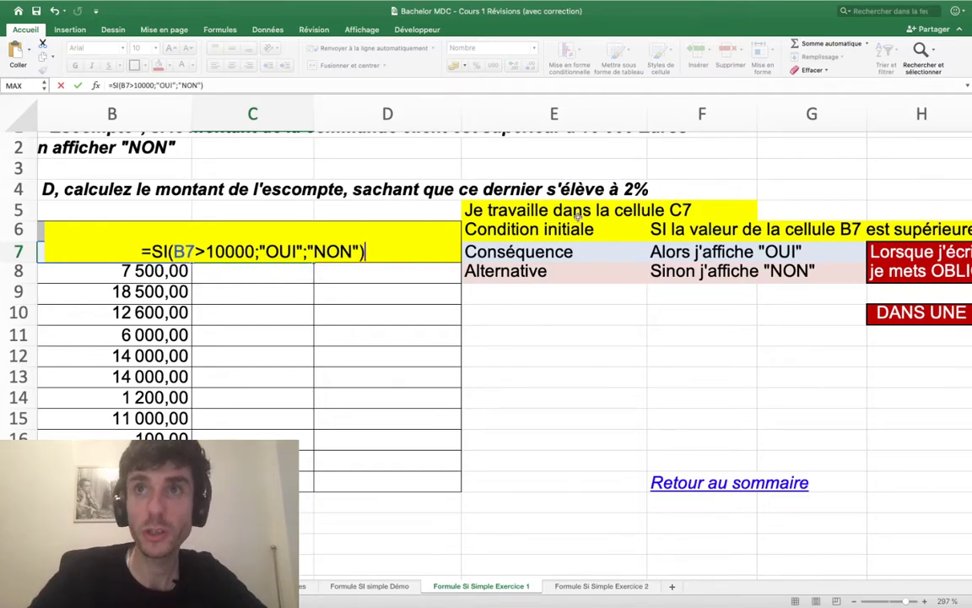
key(Return)
Step: Test the C7 formula by entering 15000 in B7, then undo back to 8 000,00
click(274, 246)
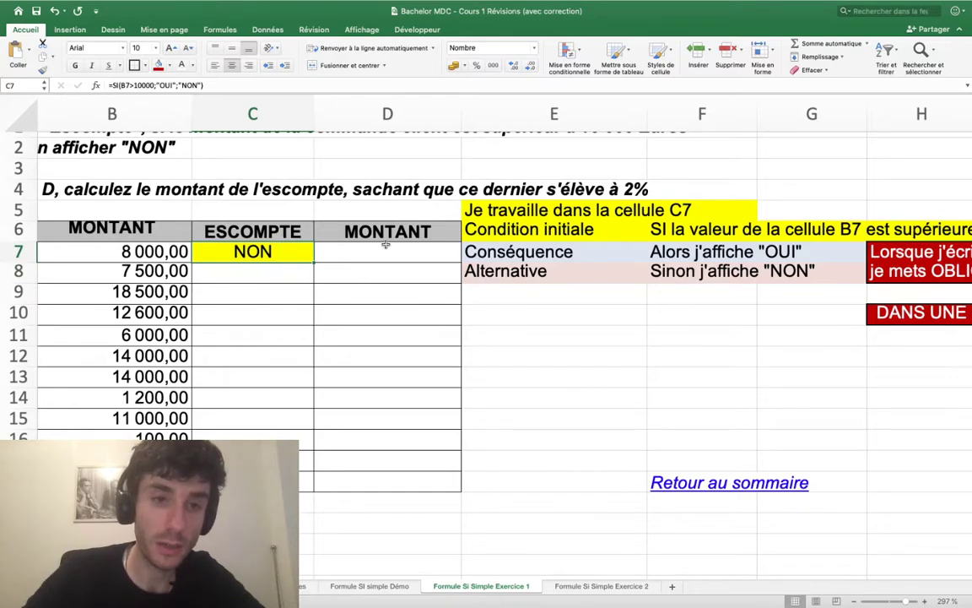
scroll(216, 256, left, 3)
scroll(216, 256, up, 1)
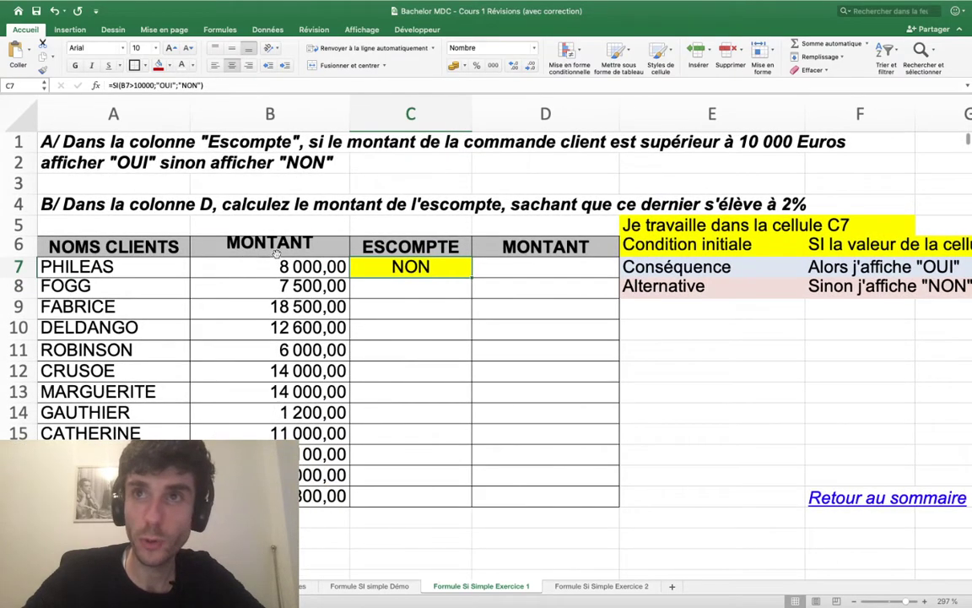
click(276, 265)
text(15000)
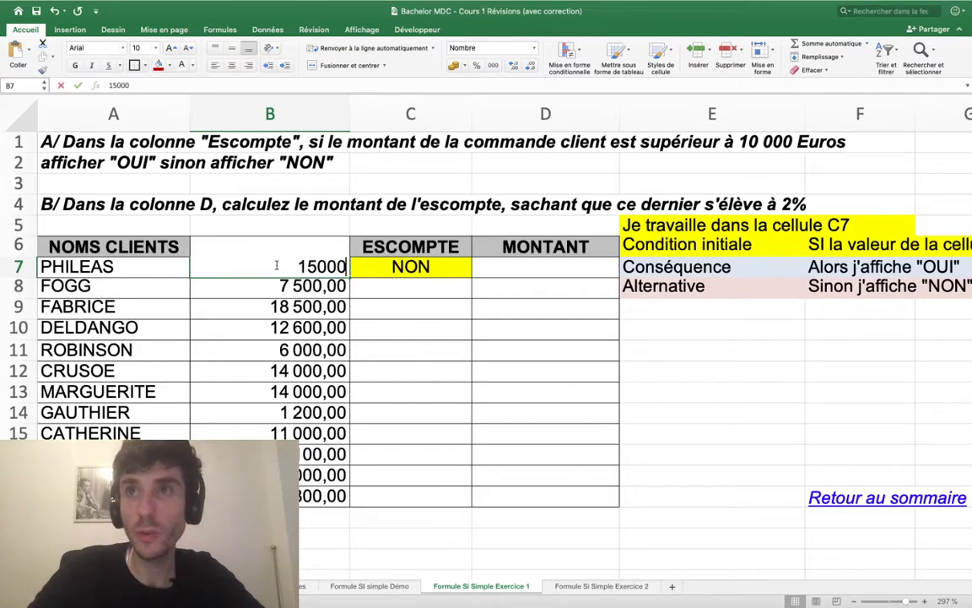
key(Return)
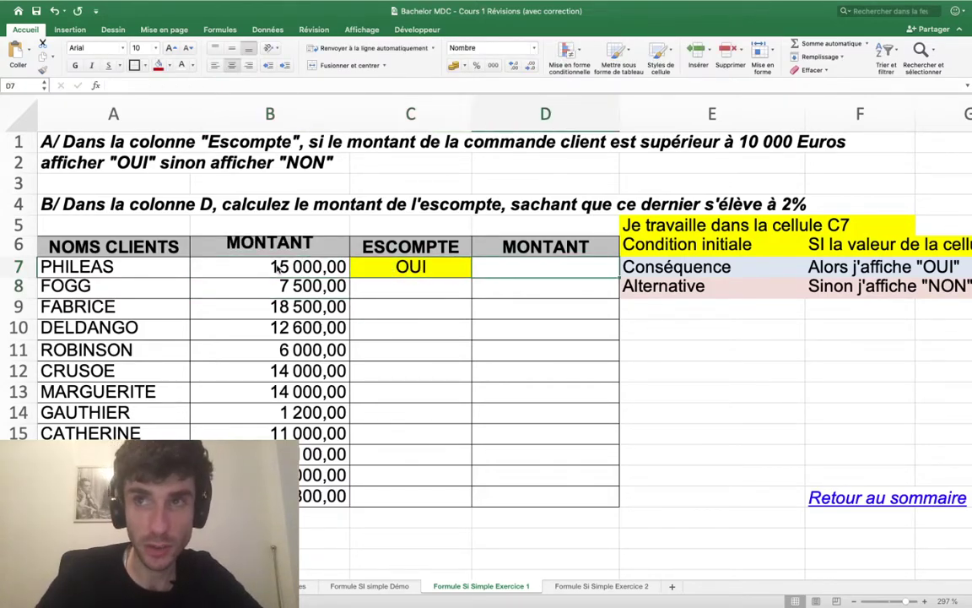
click(276, 267)
key(ctrl+z)
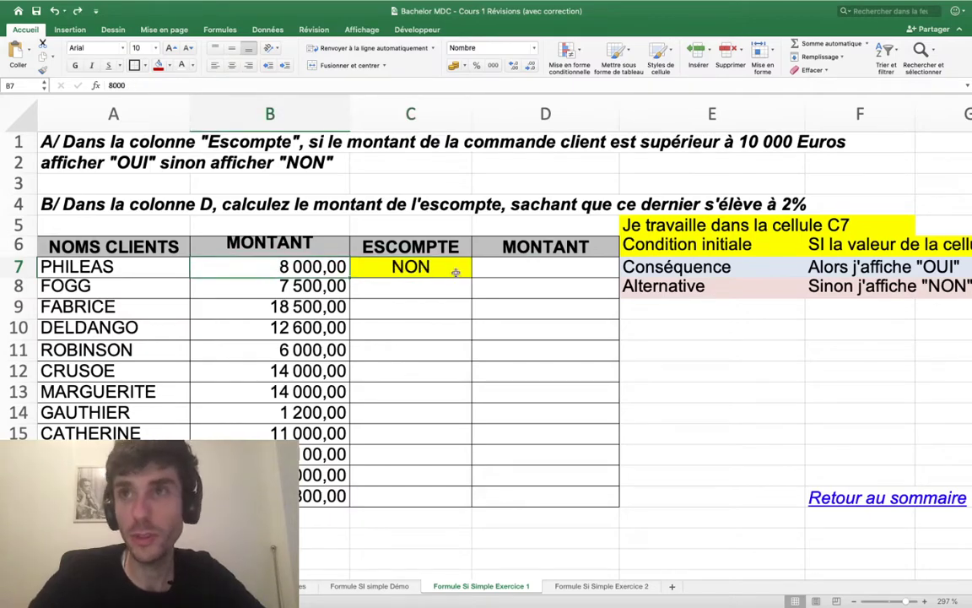
Step: Copy the C7 formula down the ESCOMPTE column to C18
click(456, 272)
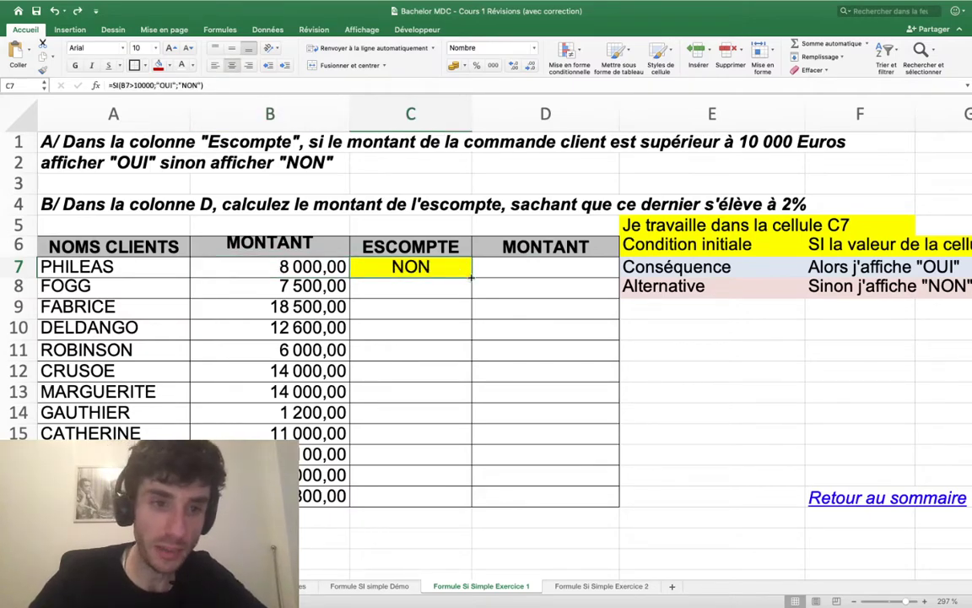
double_click(471, 276)
scroll(462, 342, down, 2)
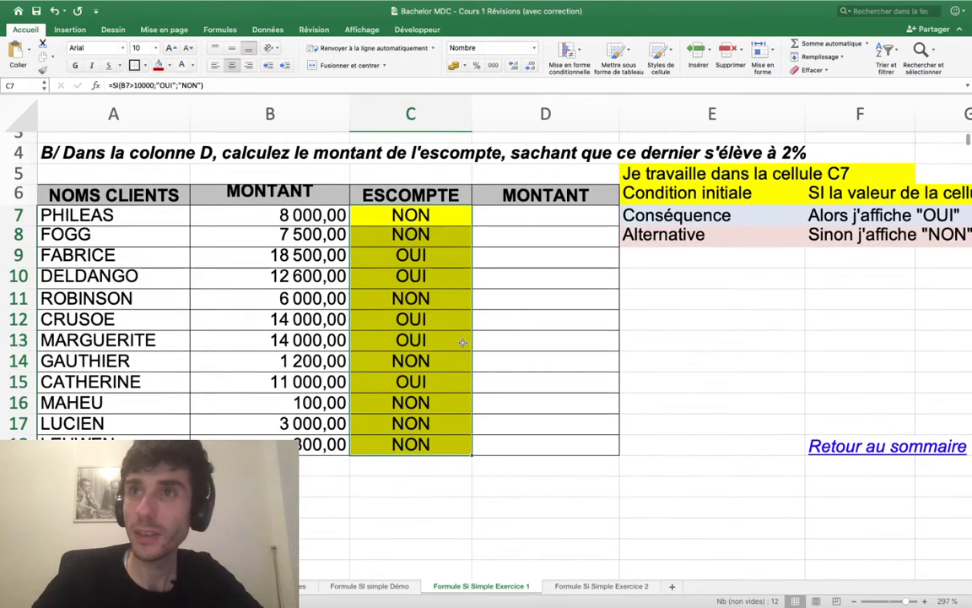
scroll(497, 384, up, 3)
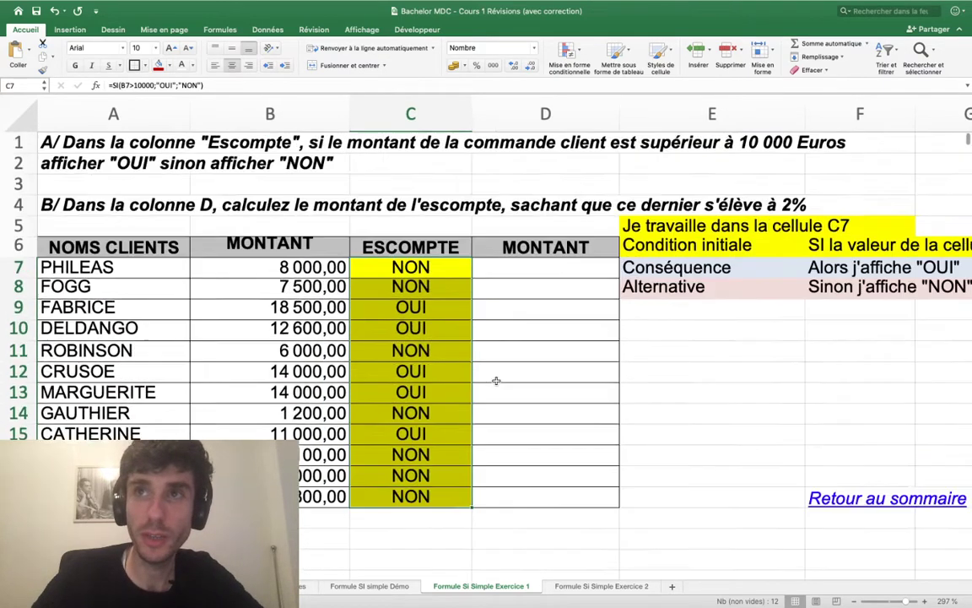
click(448, 268)
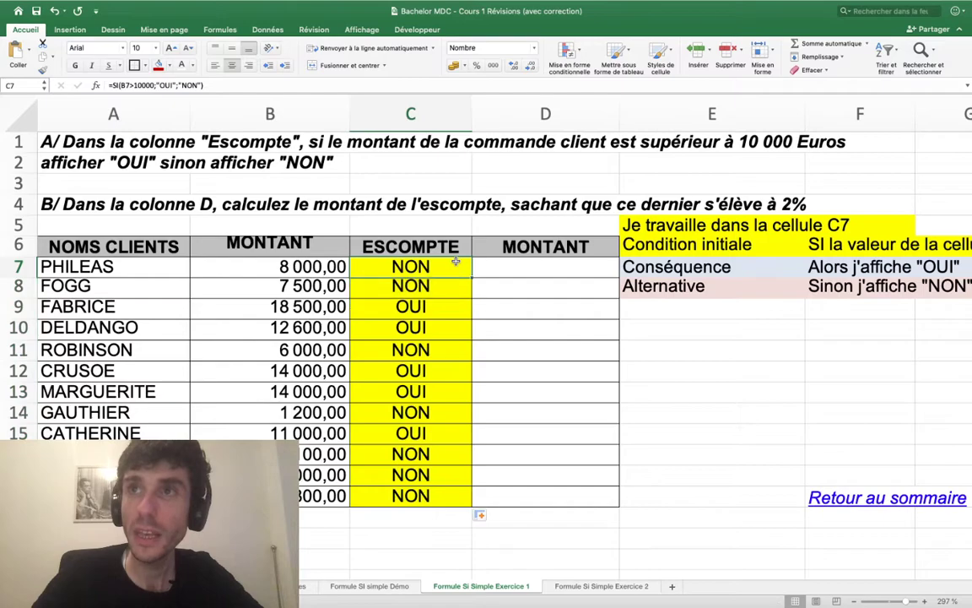
Step: Remove NON from C7's formula and copy the edited formula down to C18
click(200, 85)
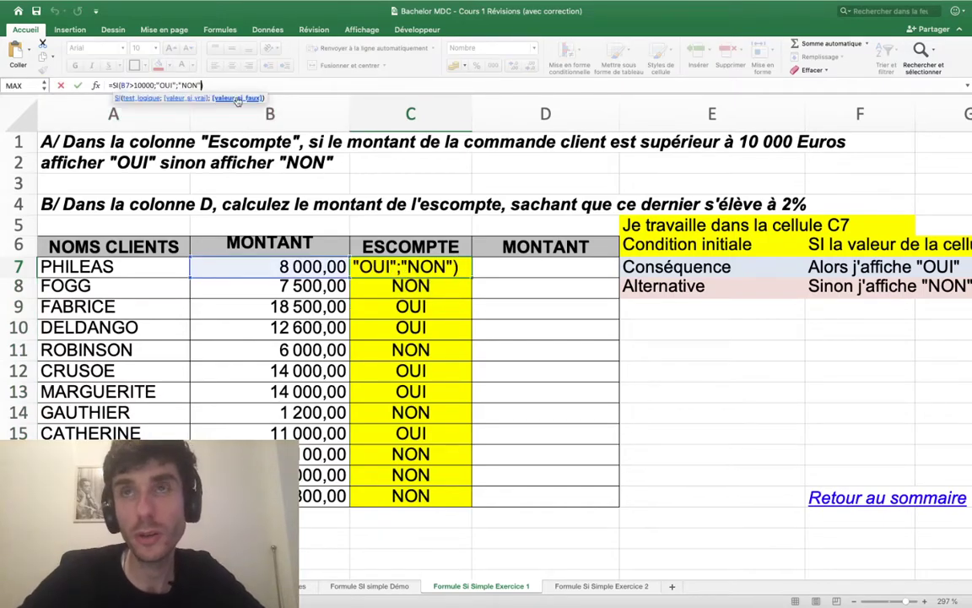
key(BackSpace)
key(BackSpace)
key(BackSpace)
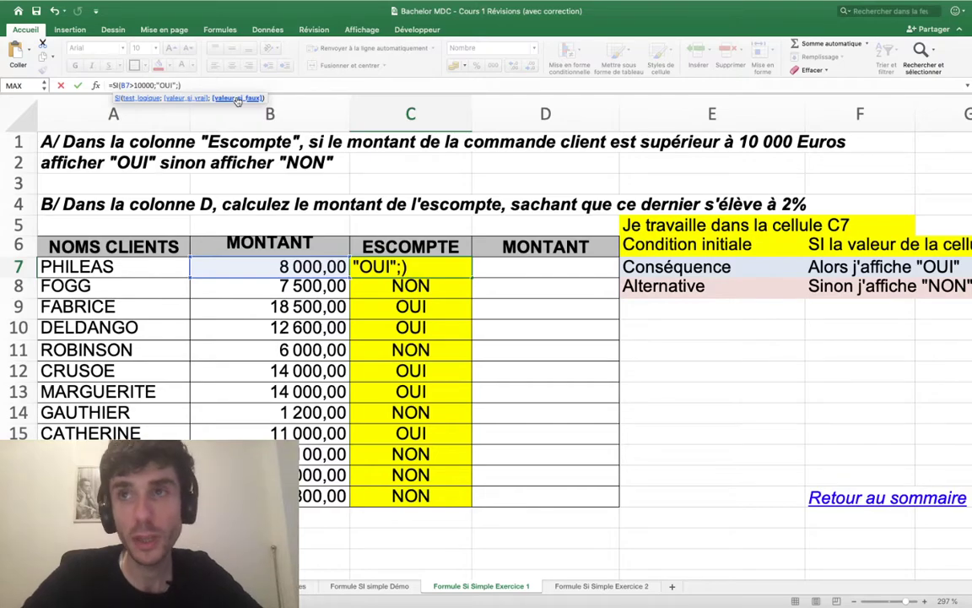
key(Return)
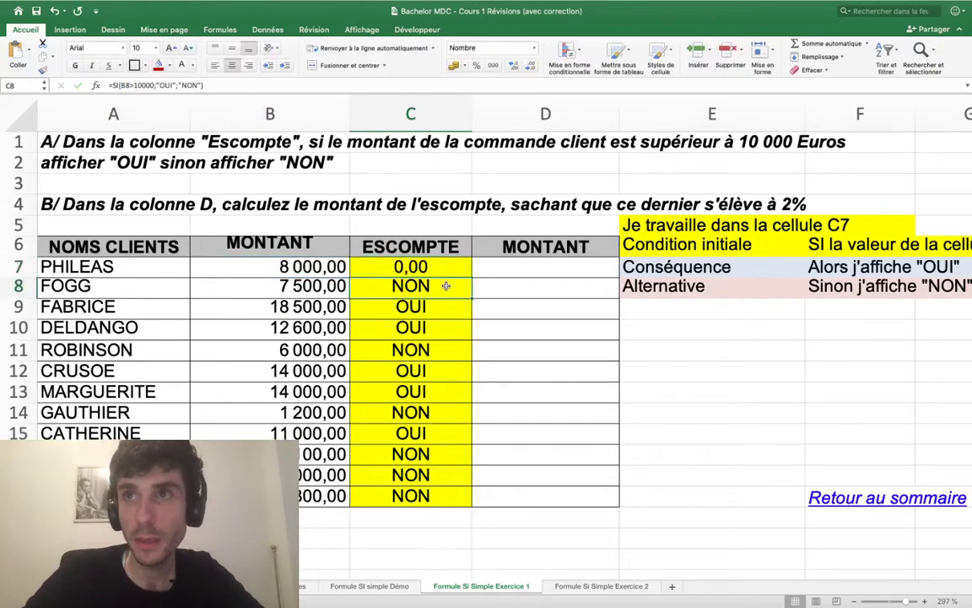
click(459, 270)
double_click(468, 276)
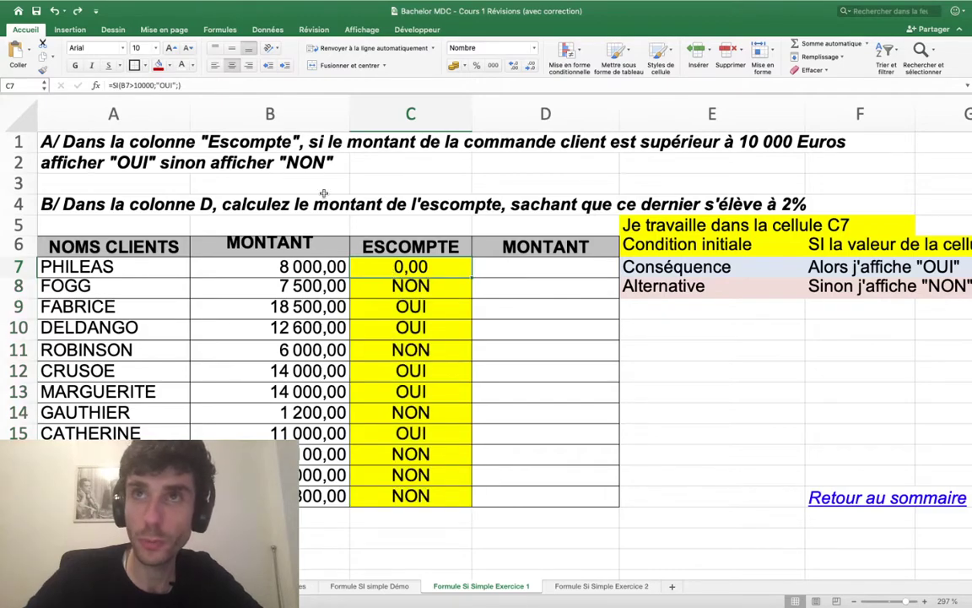
Step: Retype NON in the C7 and C8 formulas and refill C7 down the ESCOMPTE column
click(179, 85)
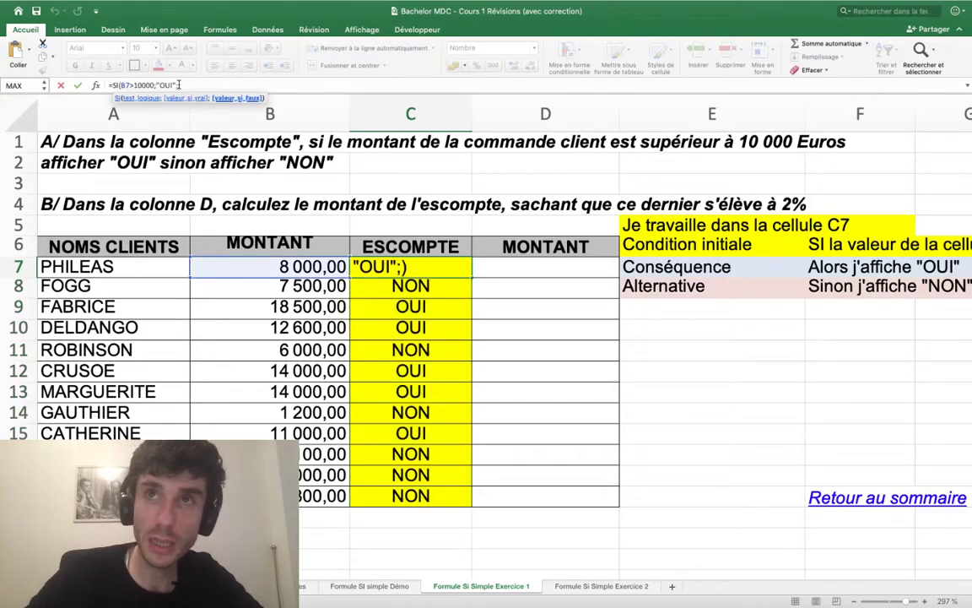
text(NON)
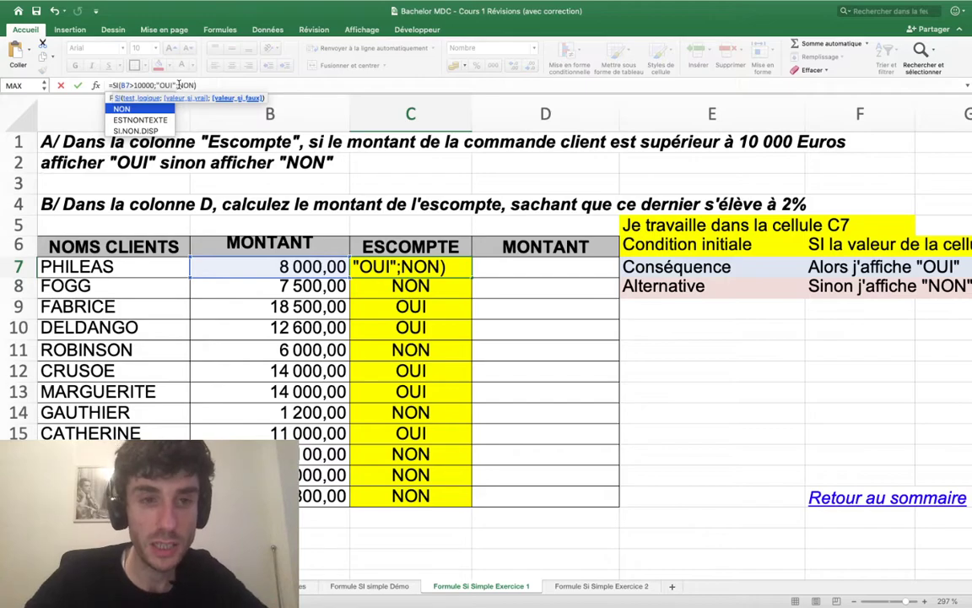
key(Return)
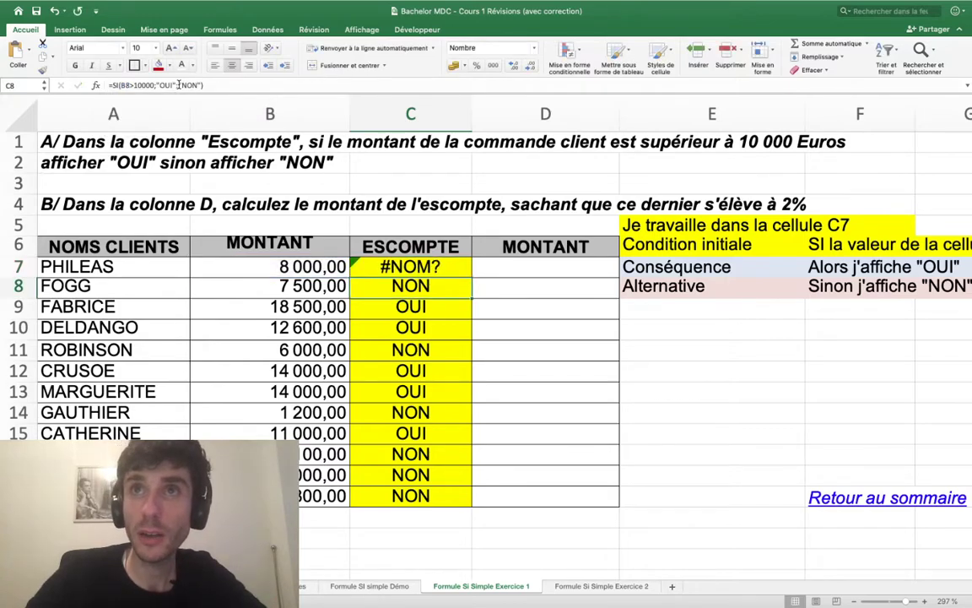
click(199, 84)
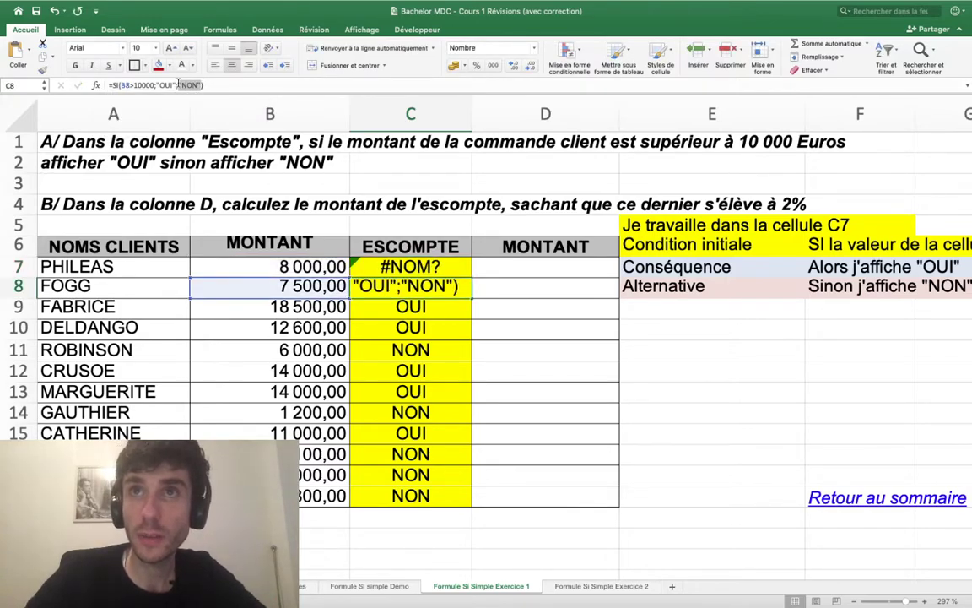
key(BackSpace)
text(NON)
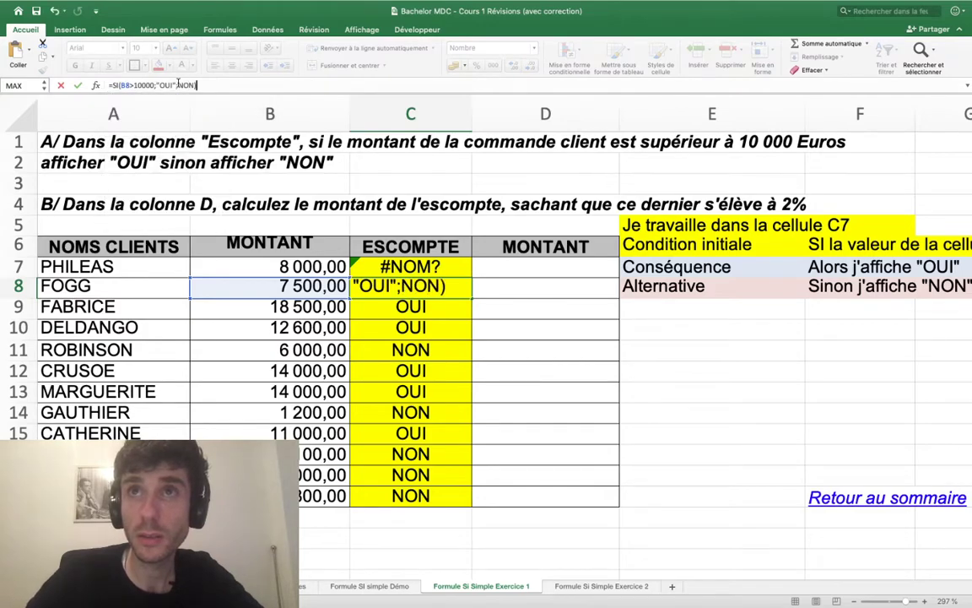
click(675, 287)
click(439, 267)
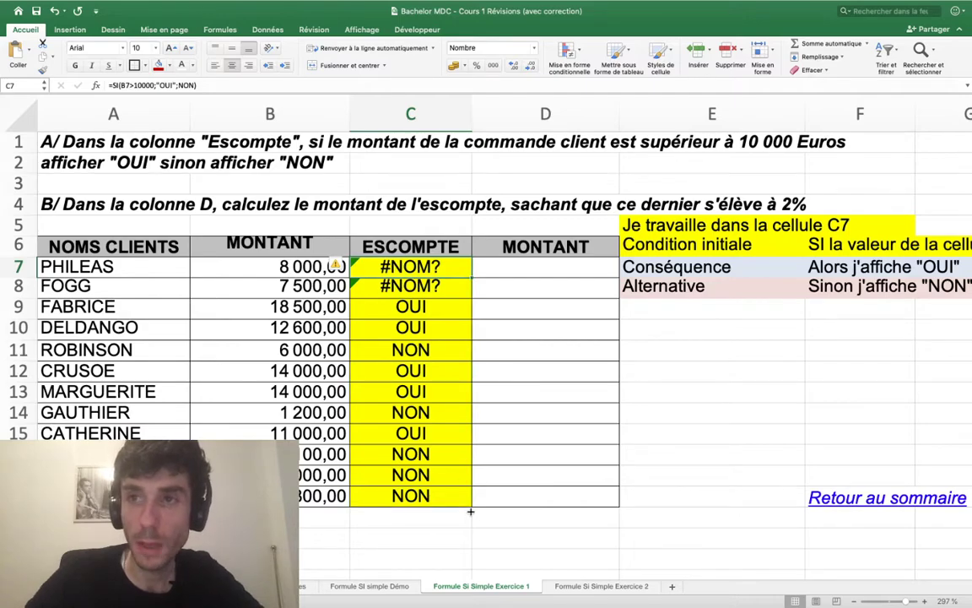
double_click(471, 272)
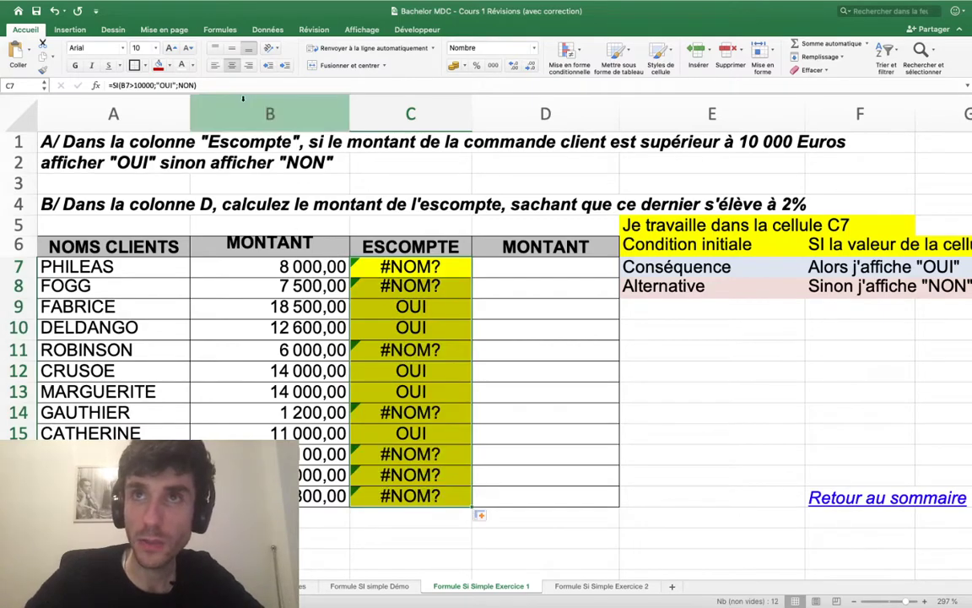
click(389, 249)
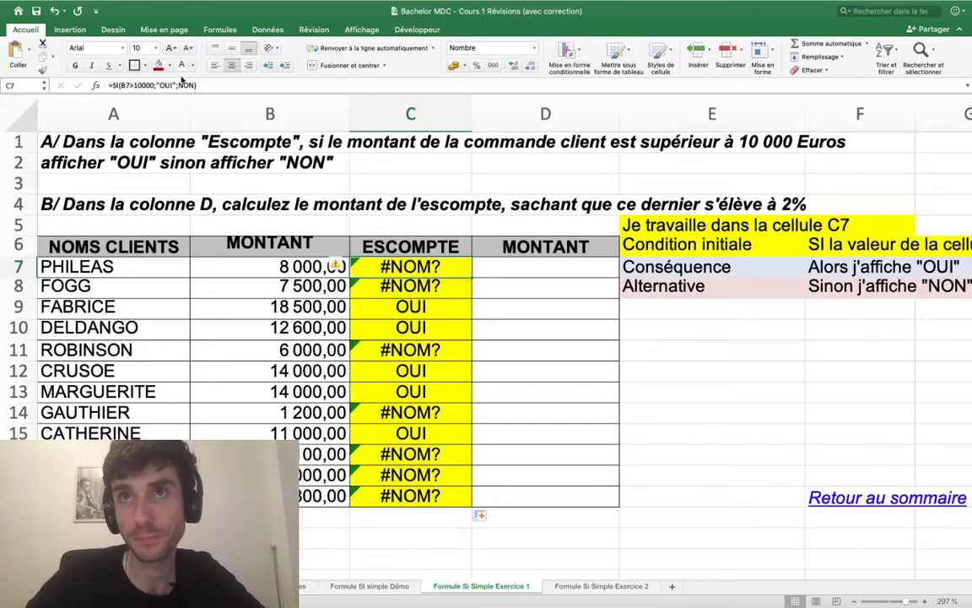
Step: Restore the quotes around NON in C7 and copy the corrected formula down to C18
click(178, 85)
text(")
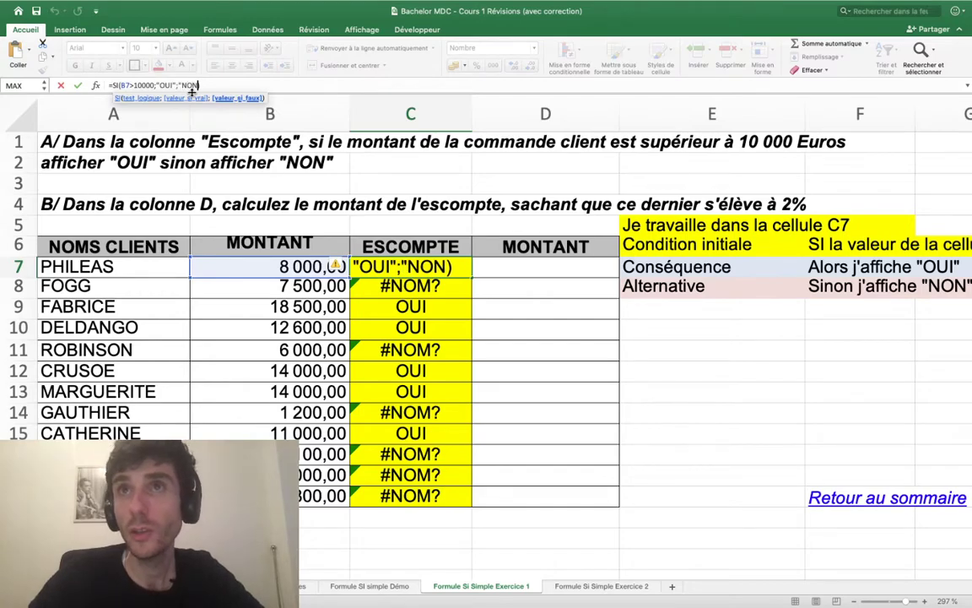
click(455, 270)
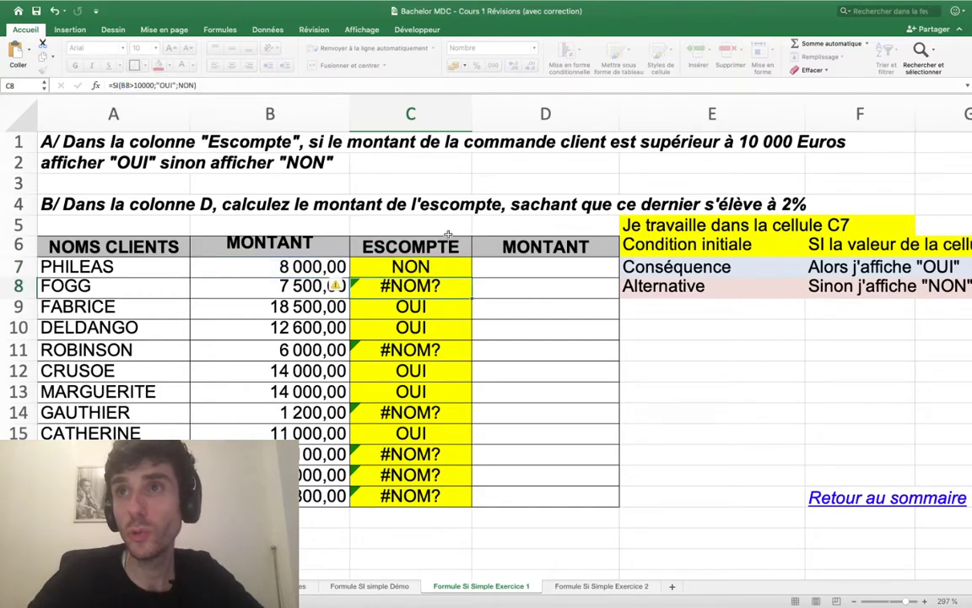
double_click(470, 276)
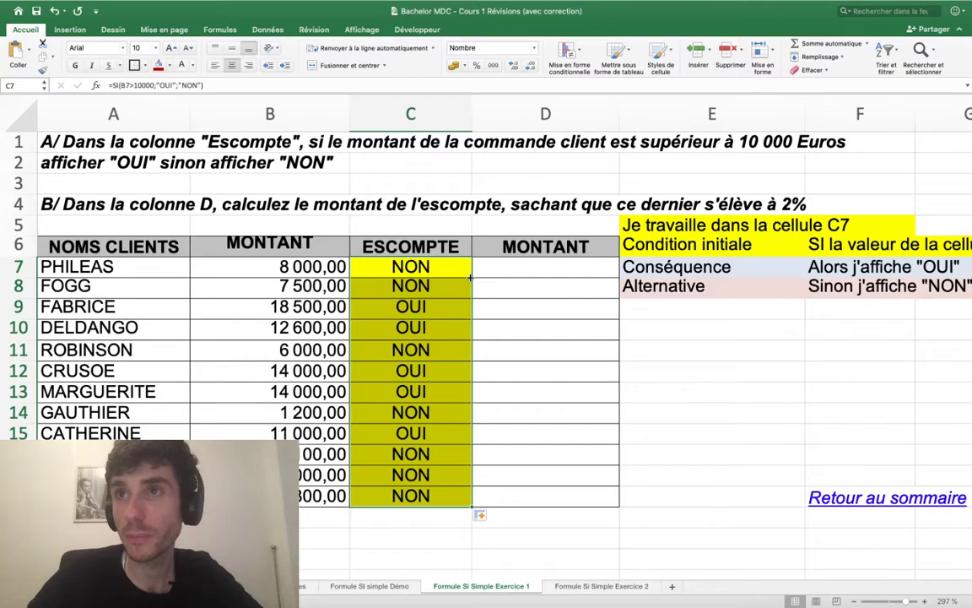
Step: Insert a new empty column D before the MONTANT column
click(531, 273)
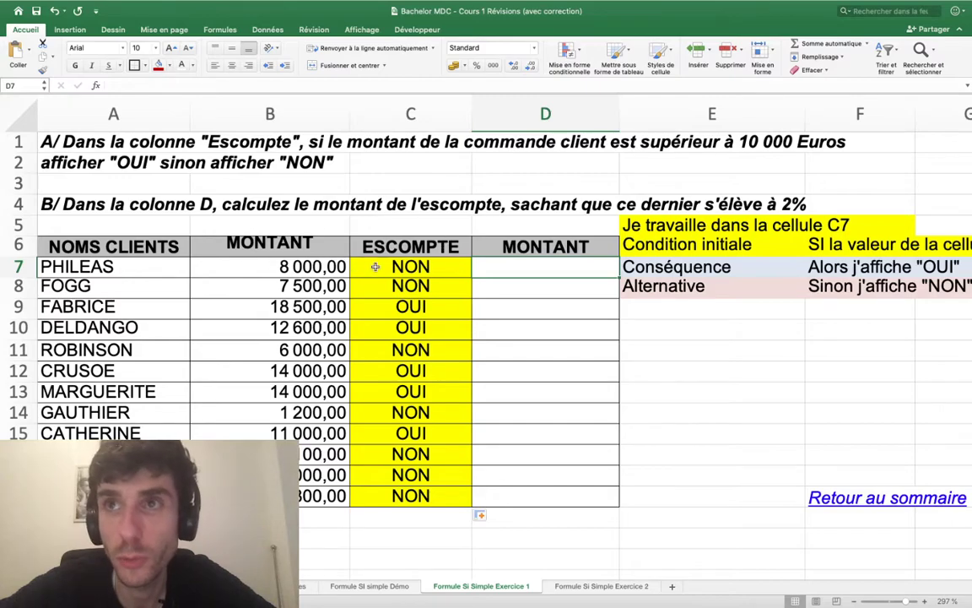
scroll(513, 318, up, 3)
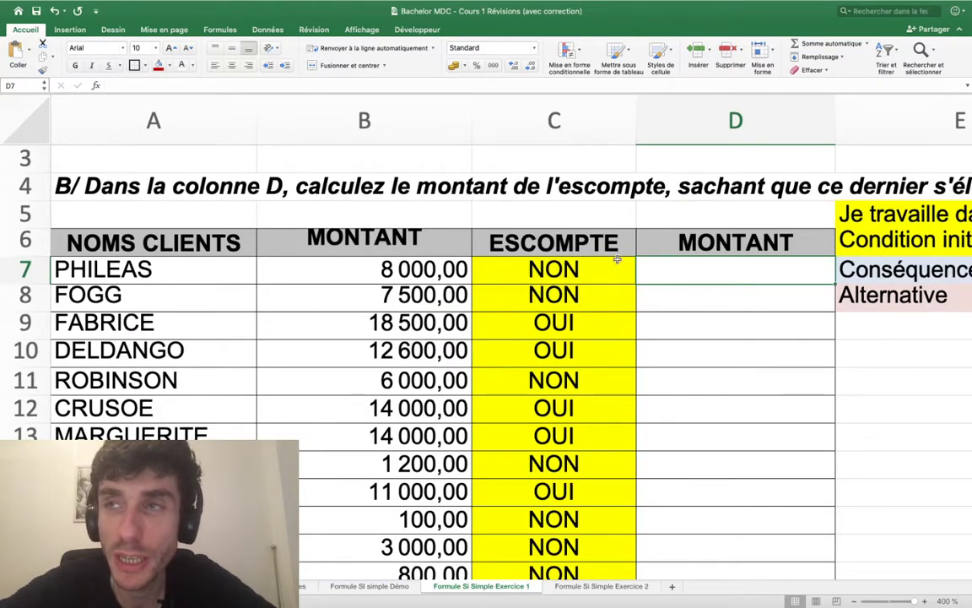
scroll(627, 281, right, 2)
scroll(629, 287, right, 5)
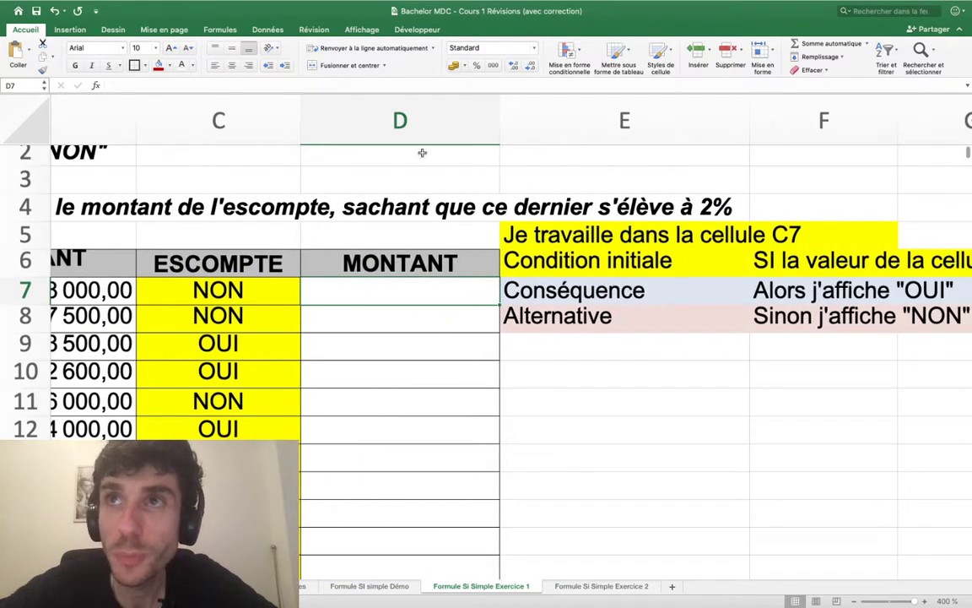
right_click(412, 123)
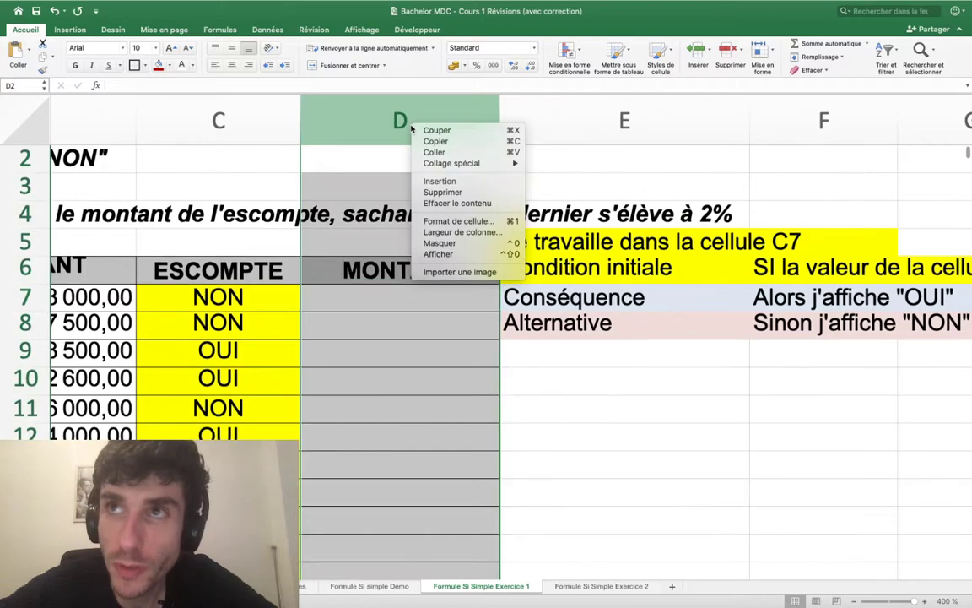
click(442, 184)
Step: Remove the yellow fill from D7:D19 with Aucun remplissage
click(445, 288)
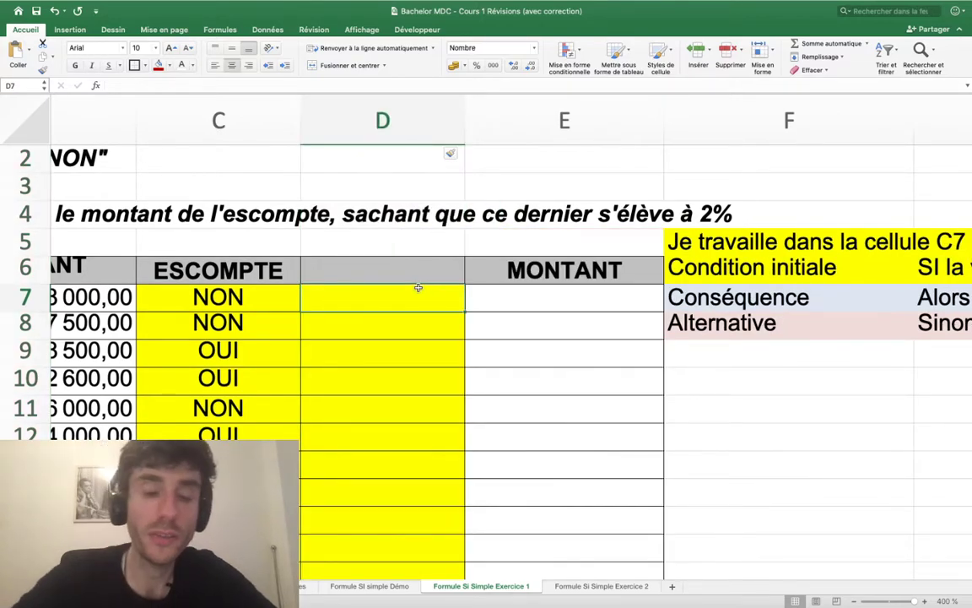
key(ctrl+shift+Down)
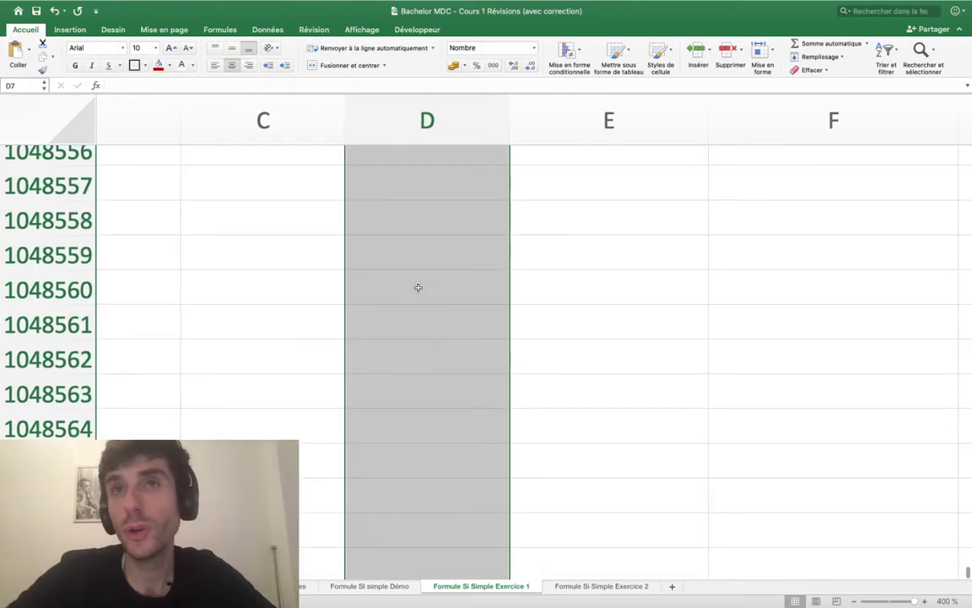
scroll(418, 288, up, 5)
key(ctrl+Up)
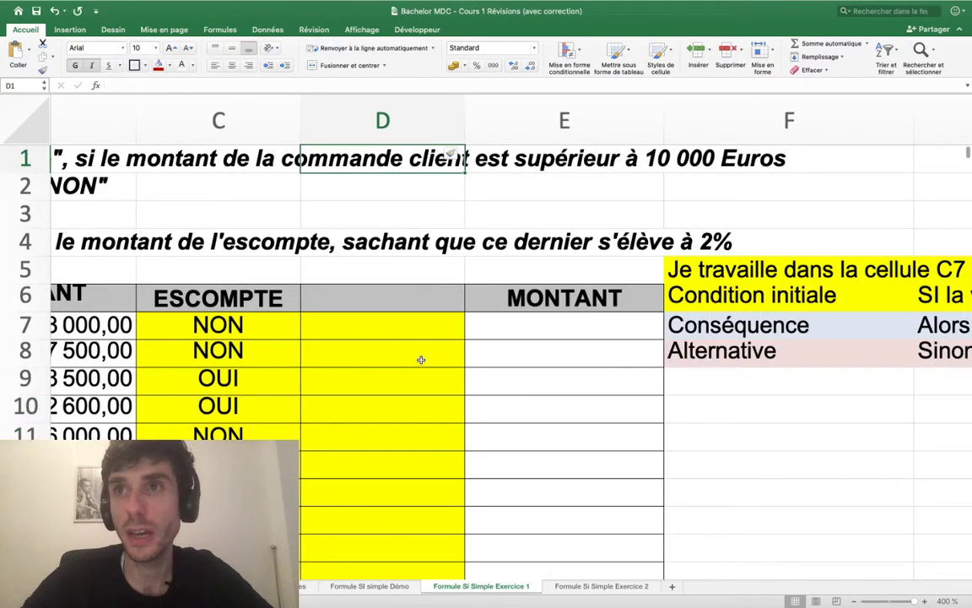
drag(406, 338, 385, 540)
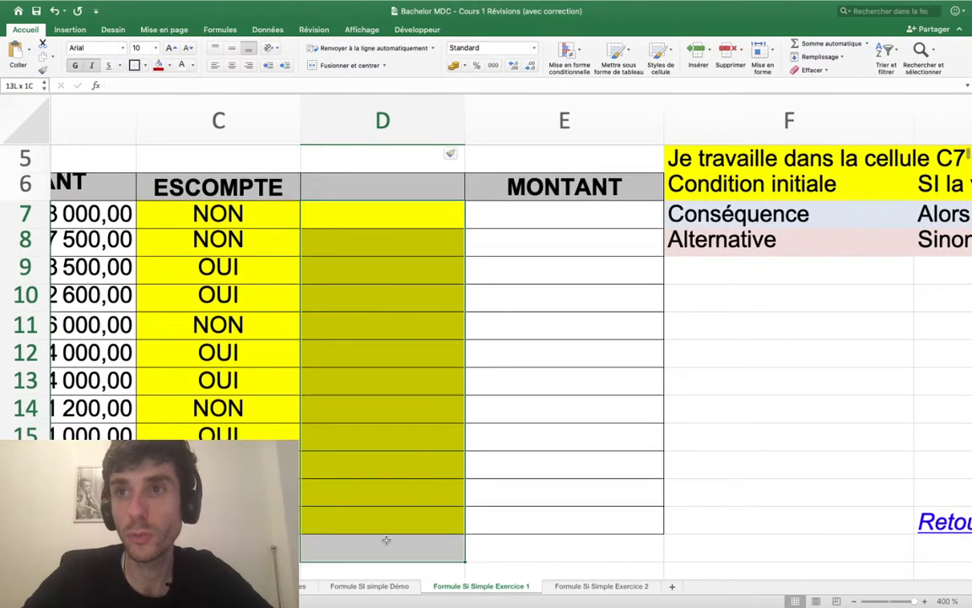
click(167, 65)
click(208, 87)
Step: Type the header MONTANT in cell D6
click(346, 206)
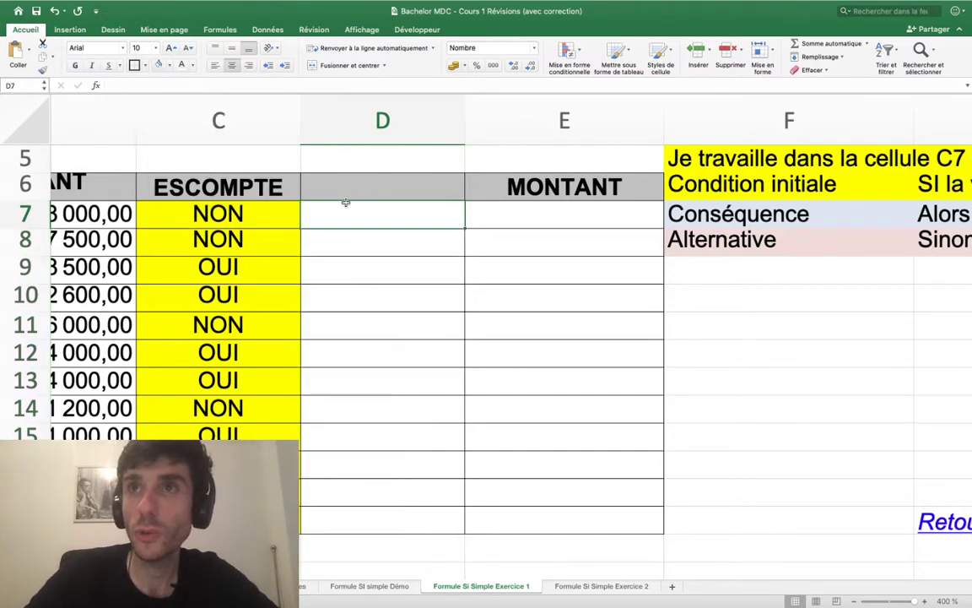
click(342, 192)
scroll(342, 192, up, 4)
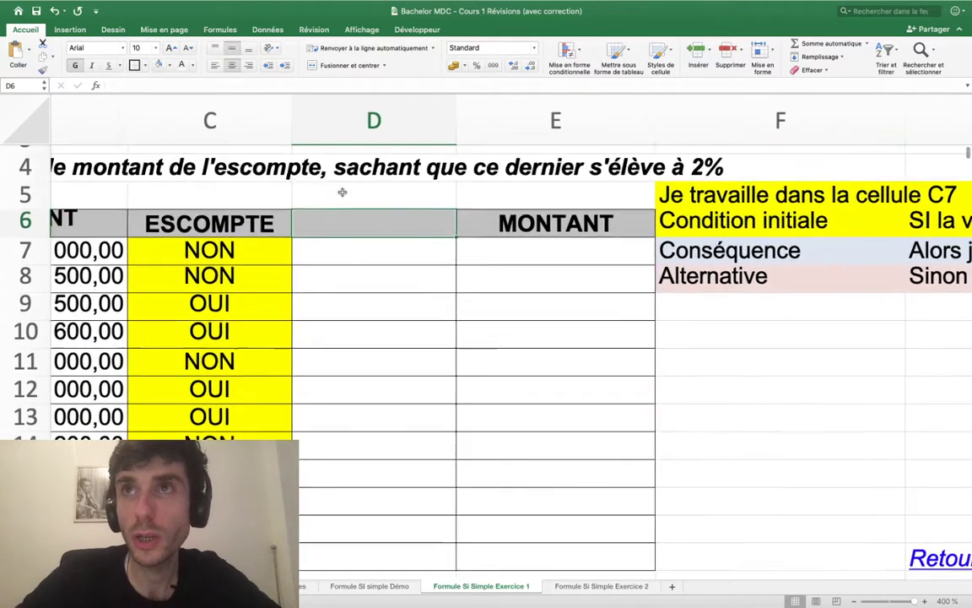
scroll(342, 192, left, 1)
scroll(342, 193, left, 1)
scroll(342, 192, left, 2)
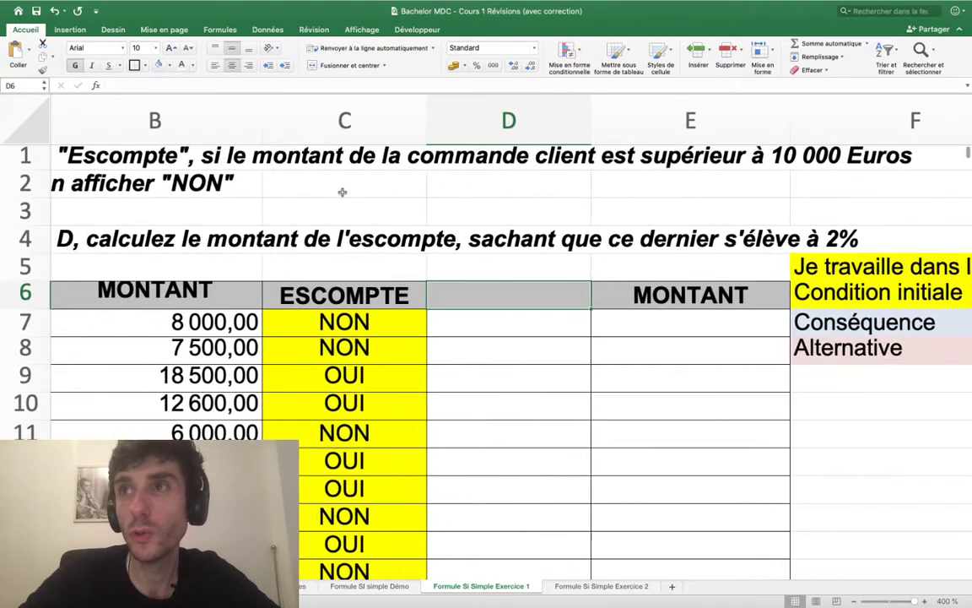
scroll(342, 193, left, 1)
scroll(342, 192, right, 1)
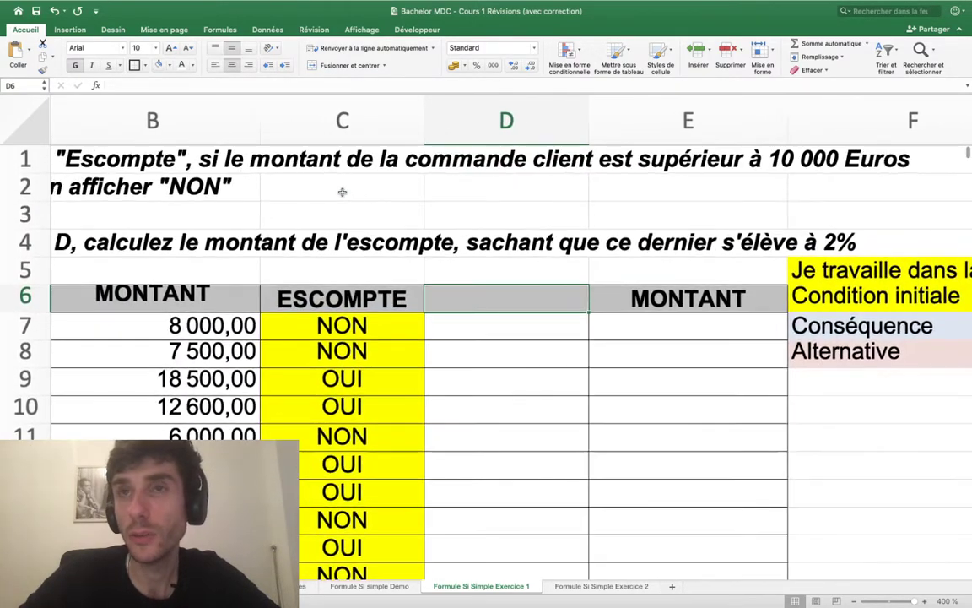
text(MONTANT)
key(ctrl+Return)
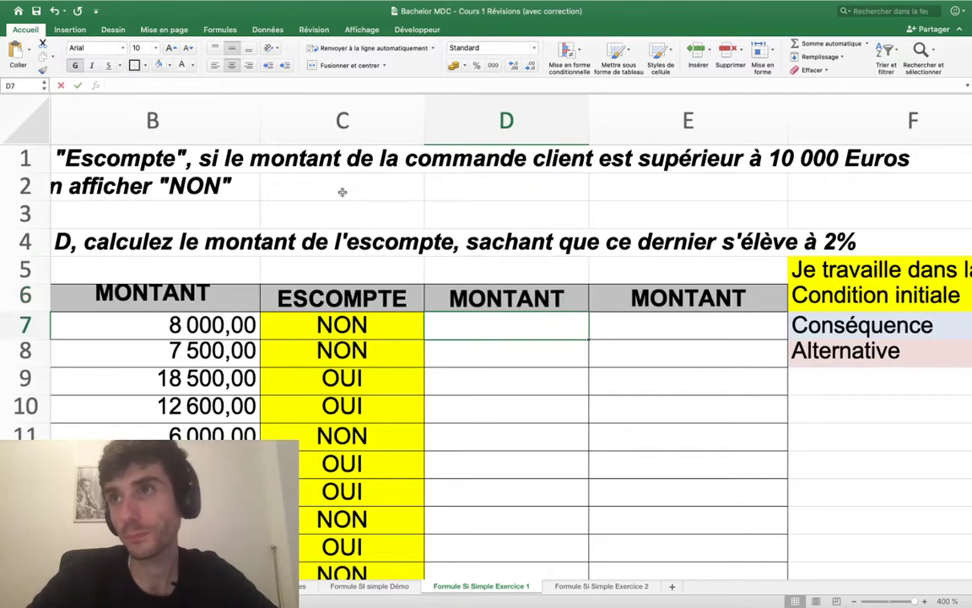
key(Return)
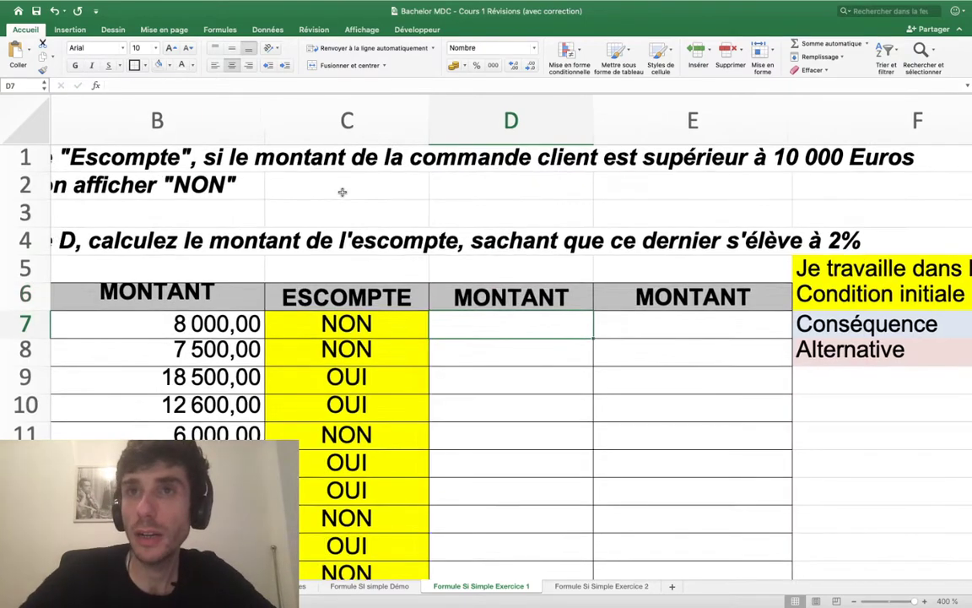
scroll(341, 192, down, 1)
scroll(342, 193, left, 2)
scroll(342, 192, right, 2)
scroll(341, 192, up, 1)
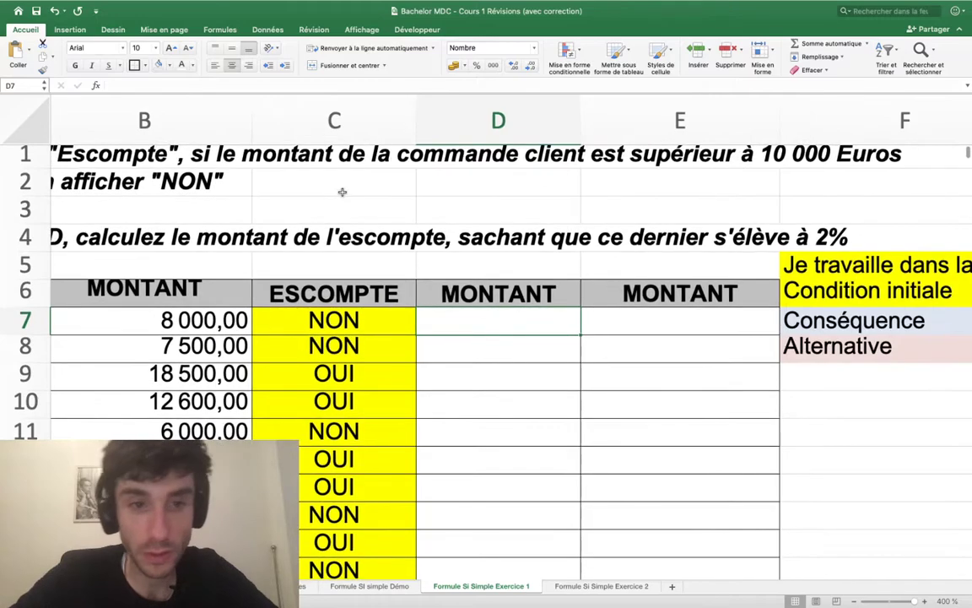
Step: Enter =SI(B7>10000;0,02;0) in D7 and fill it down the column
text(=)
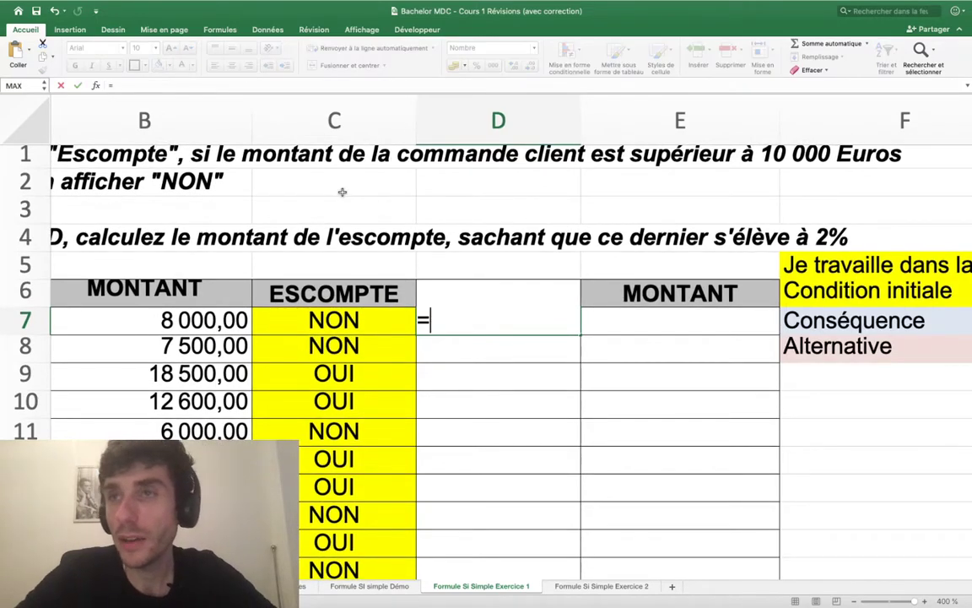
text(SI)
scroll(342, 192, right, 5)
scroll(380, 321, left, 1)
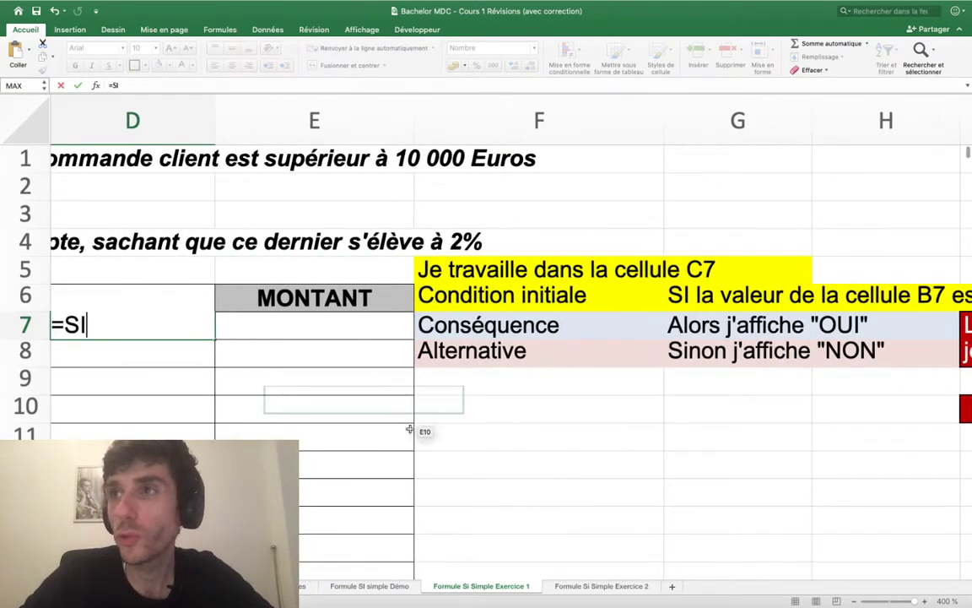
scroll(278, 397, left, 3)
scroll(278, 396, left, 3)
text(()
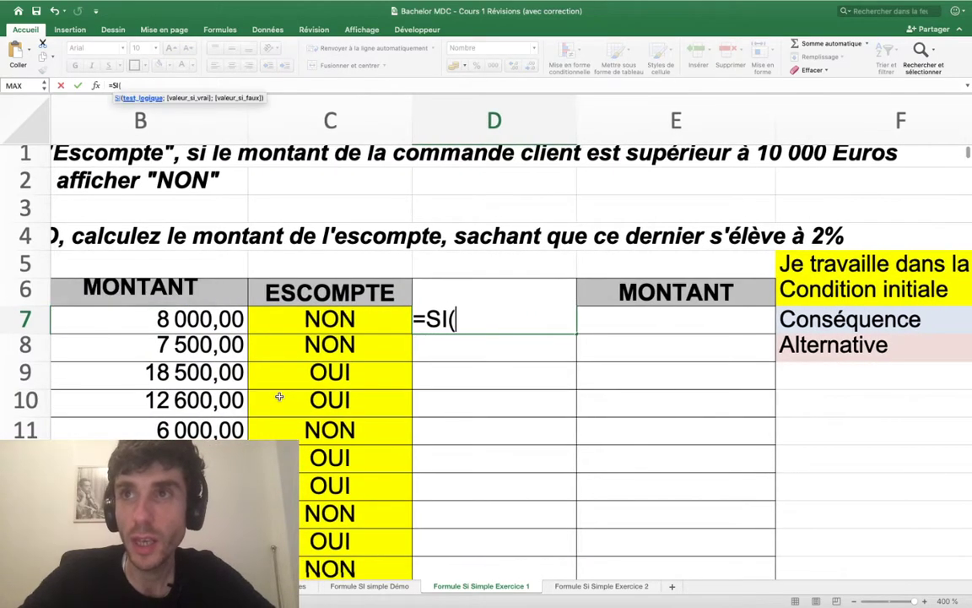
click(200, 314)
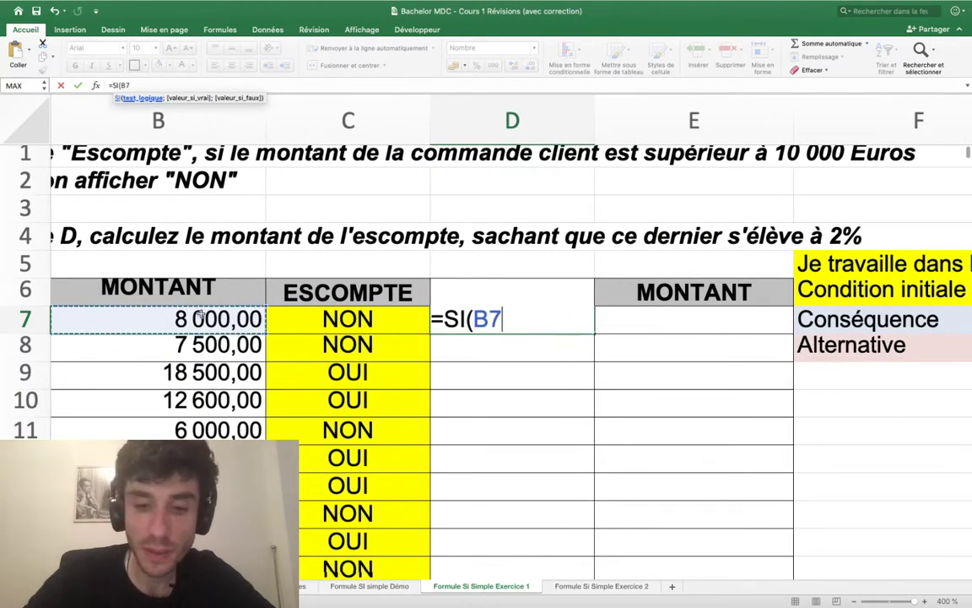
text(>10000)
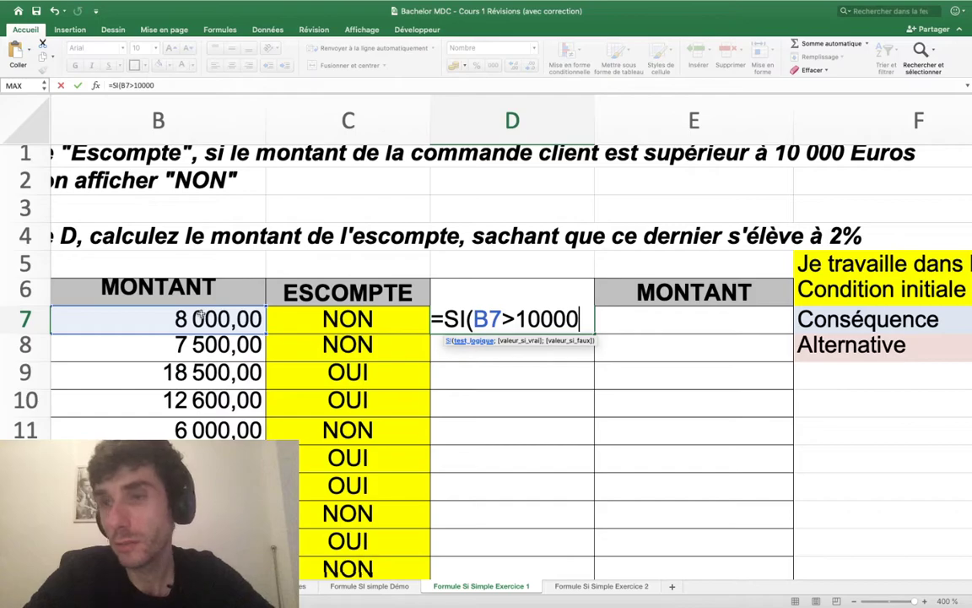
text(;0,0)
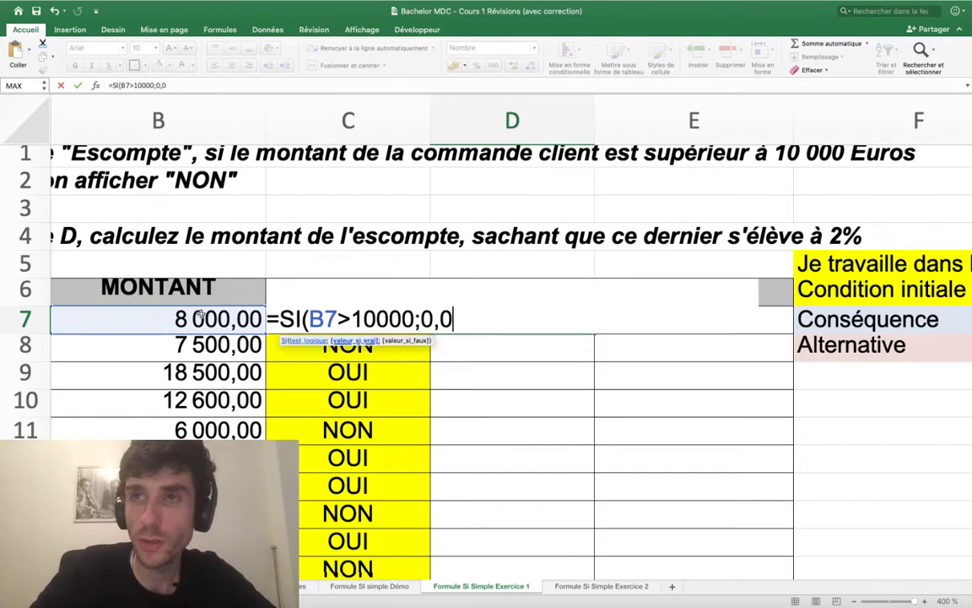
text(2;)
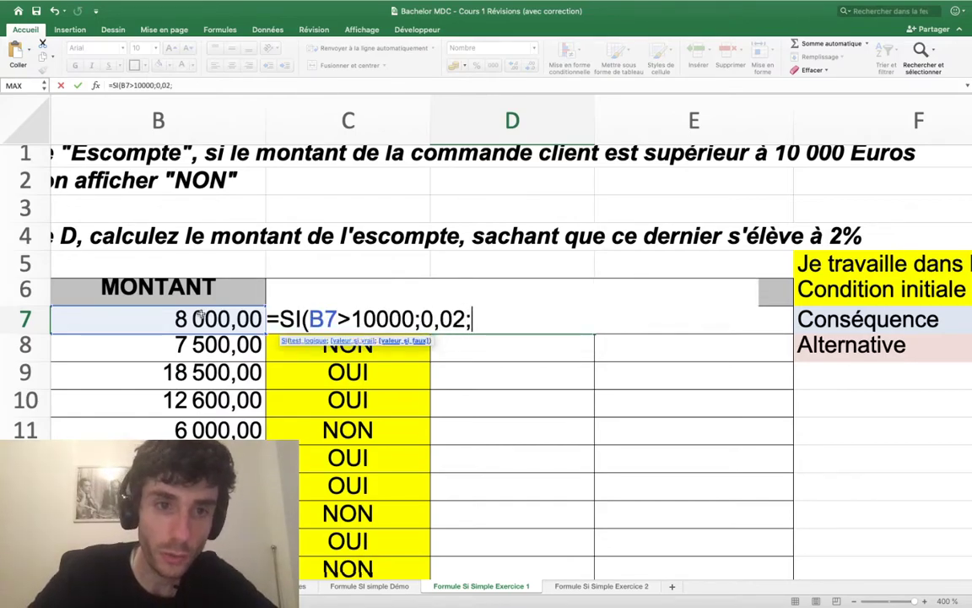
text(0))
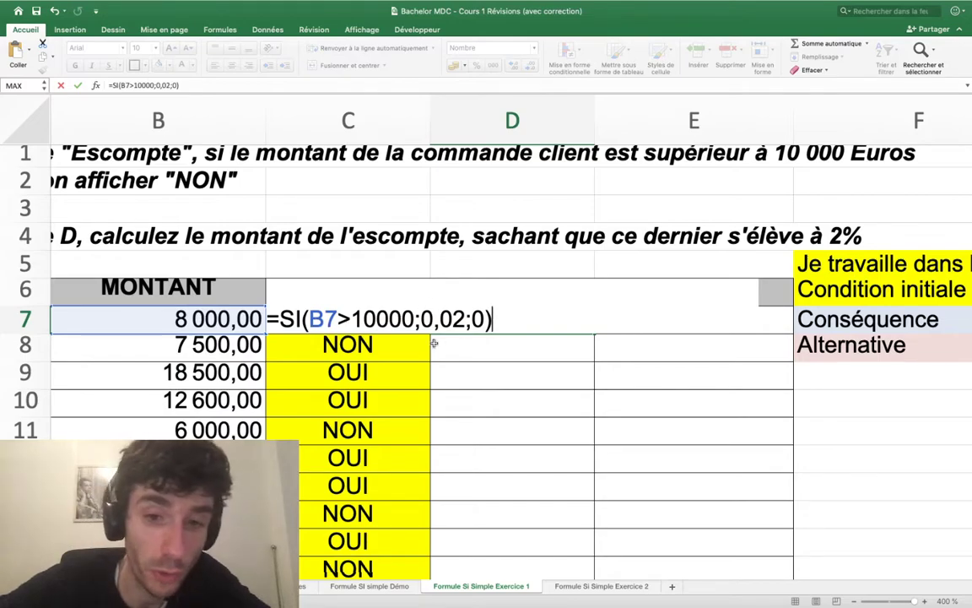
key(Return)
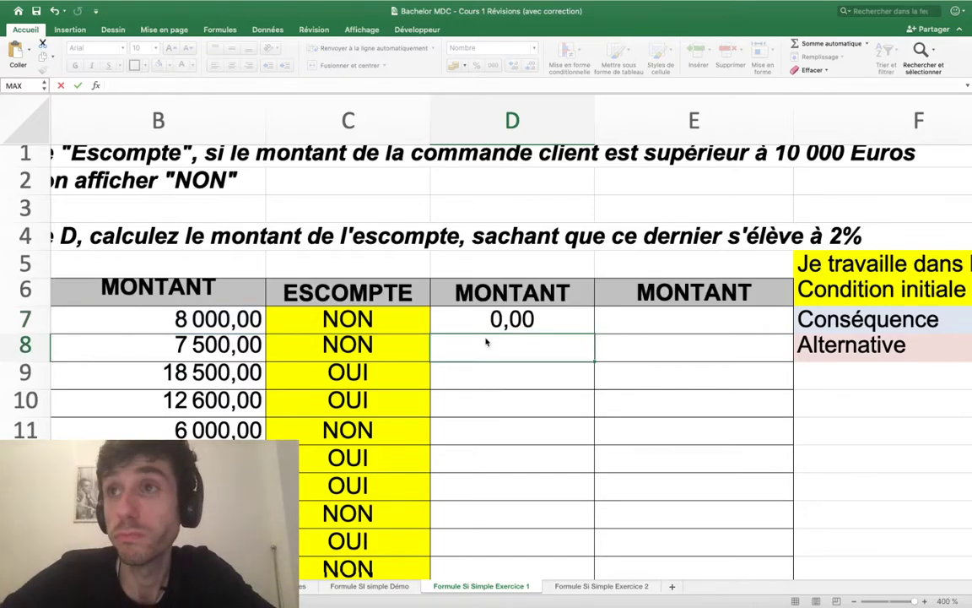
double_click(596, 335)
scroll(583, 397, down, 3)
scroll(583, 397, up, 5)
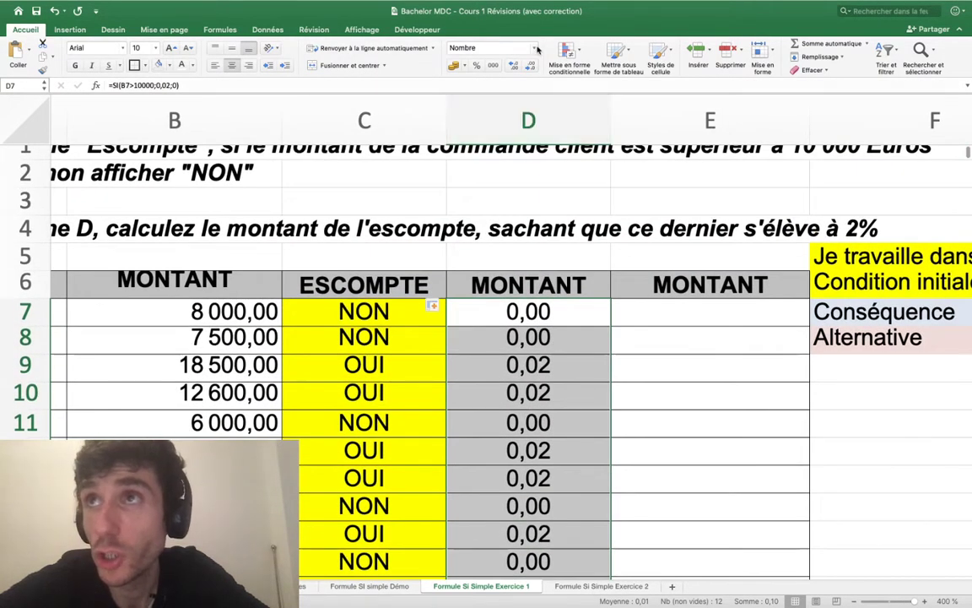
Step: Format the column D rates as Pourcentage, showing 2,00% or 0,00%
click(486, 47)
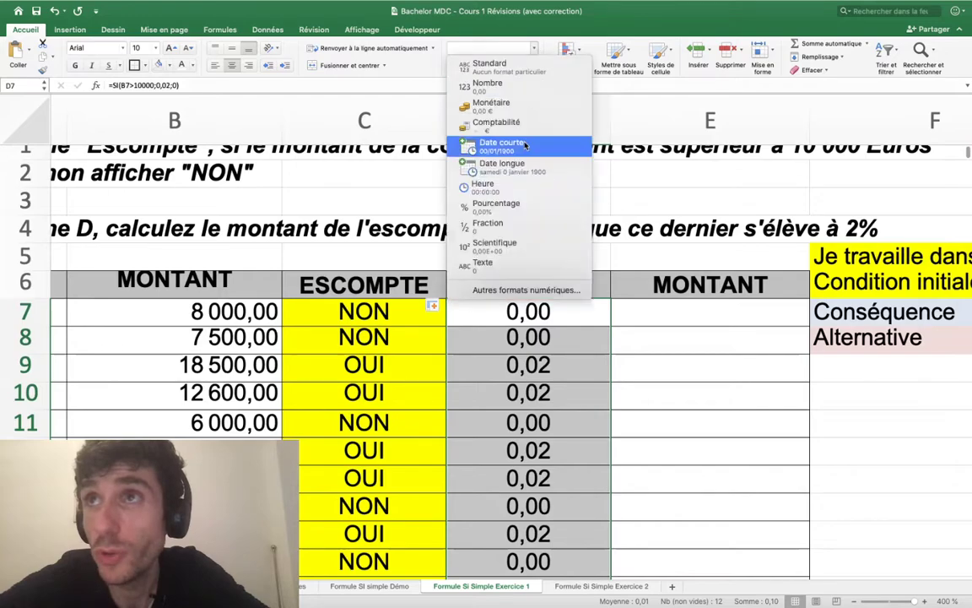
click(511, 205)
scroll(515, 211, right, 3)
scroll(515, 211, right, 3)
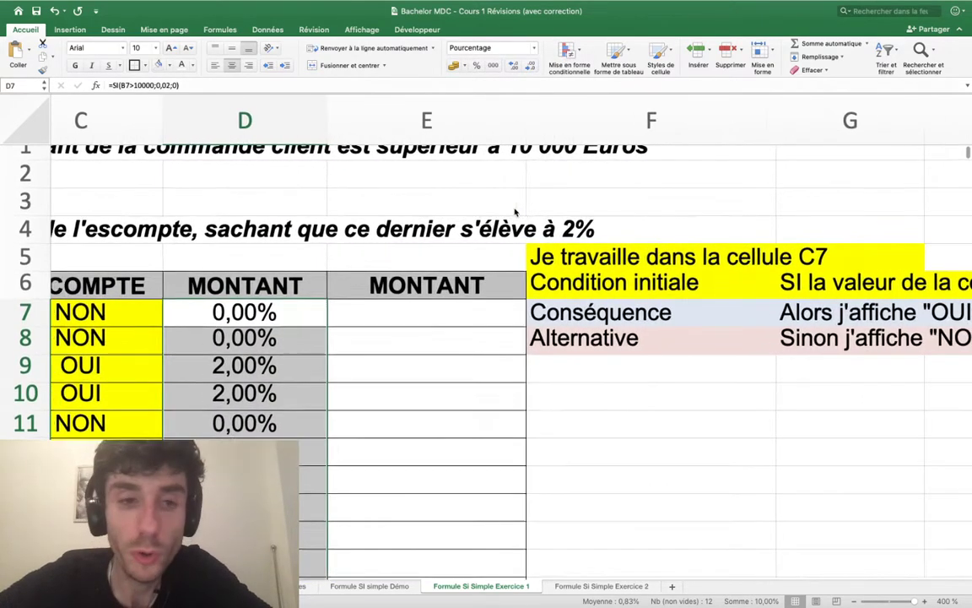
scroll(515, 211, down, 1)
scroll(515, 212, right, 1)
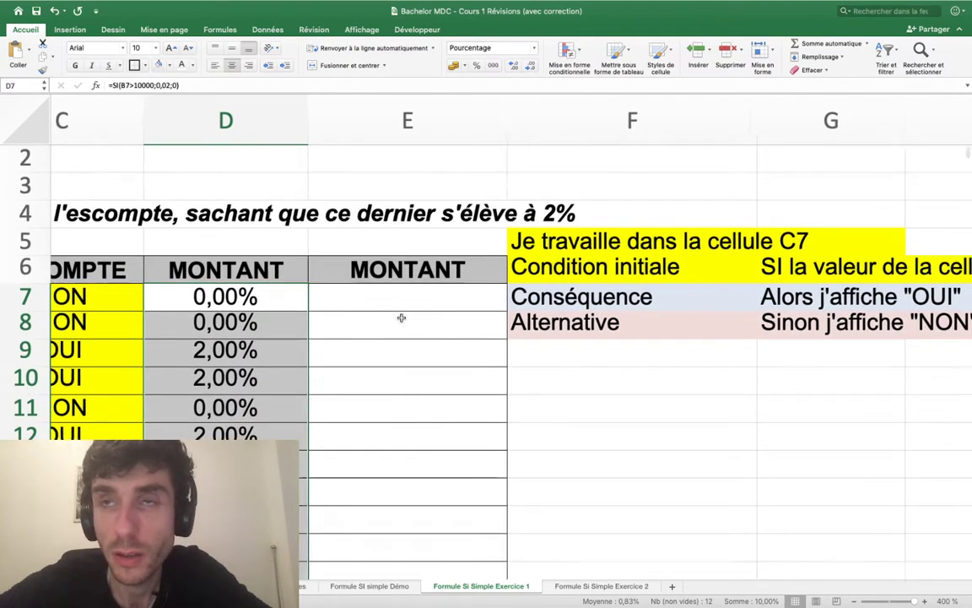
scroll(402, 316, right, 2)
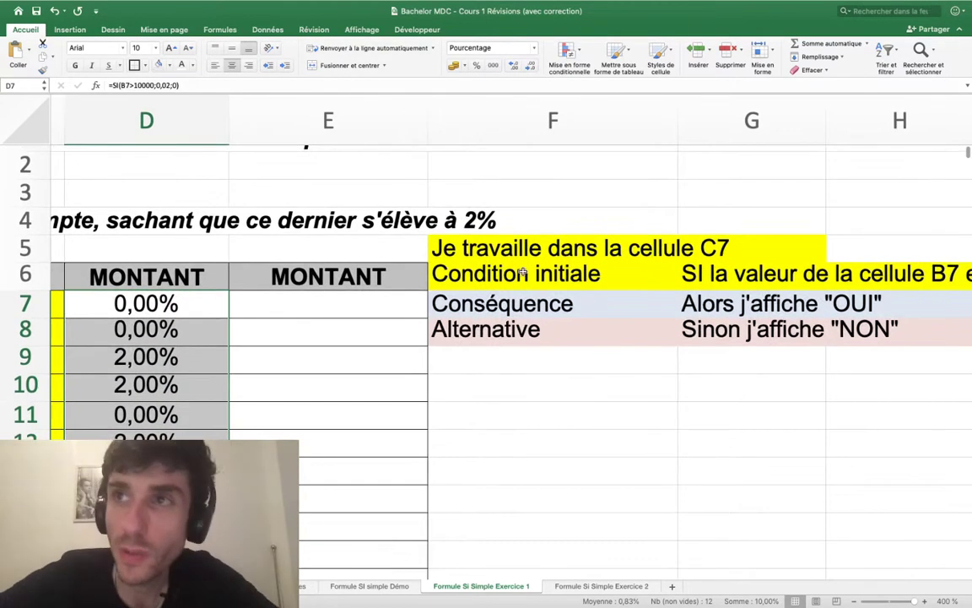
Step: Copy the Condition initiale, Conséquence and Alternative labels from F6:F8 into F10:F12
drag(507, 277, 528, 329)
text(X)
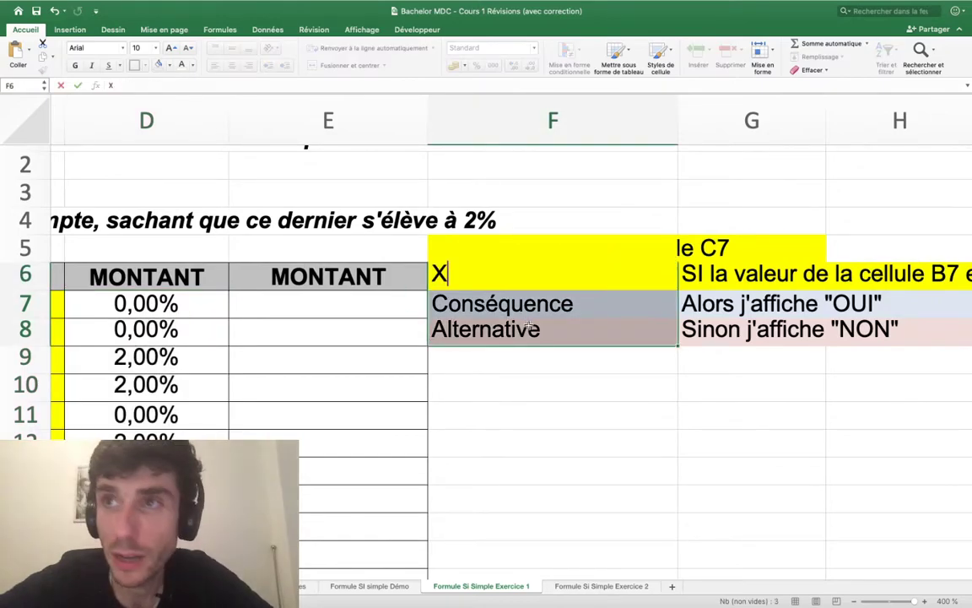
key(Escape)
key(super+c)
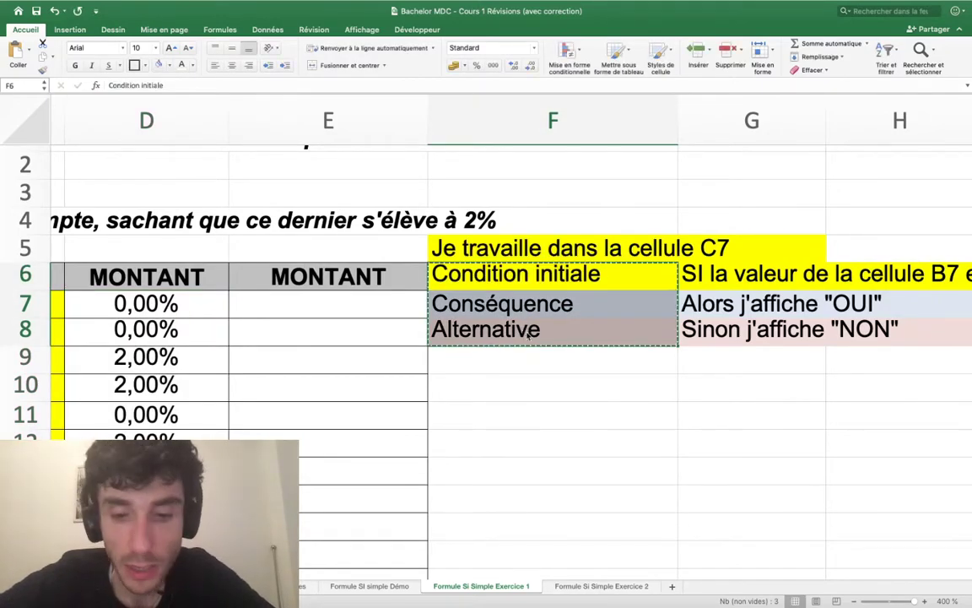
click(521, 391)
key(super+v)
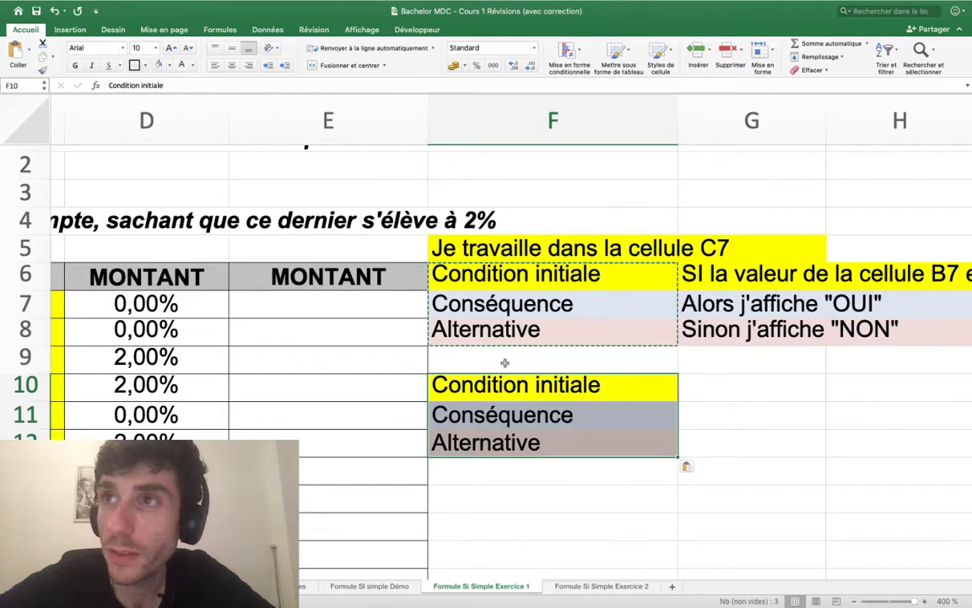
Step: Select cell E7 in the second MONTANT column
click(283, 309)
scroll(288, 314, left, 3)
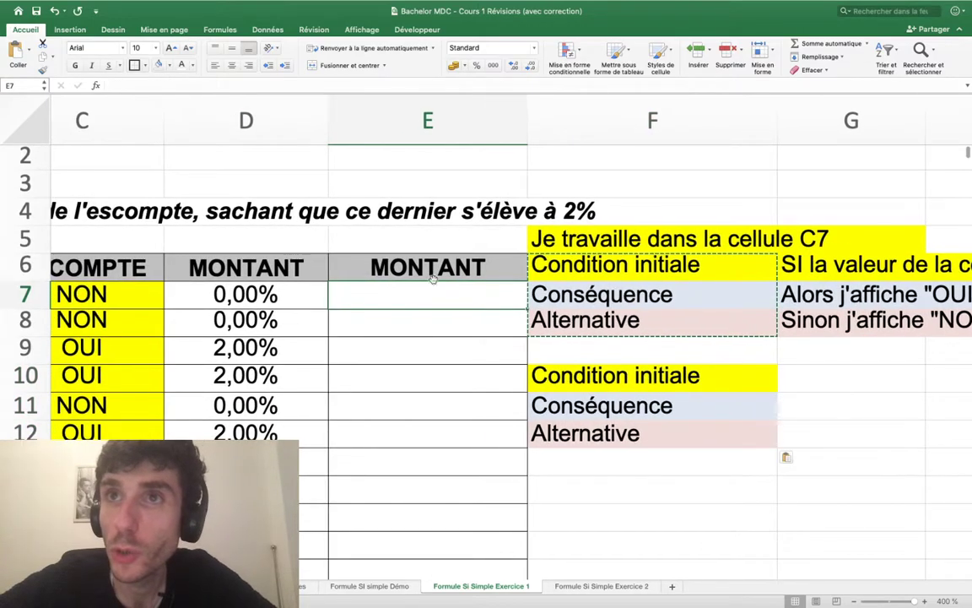
scroll(314, 268, left, 2)
scroll(314, 268, left, 2)
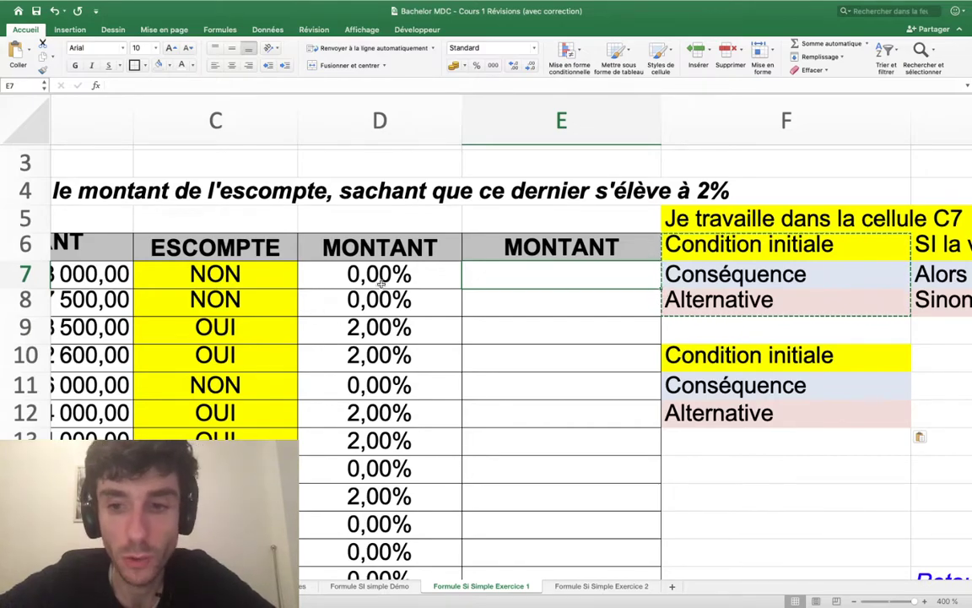
scroll(381, 284, right, 5)
scroll(381, 285, right, 2)
Step: Write the heading 'JE TRAVAILLE DANS LA CELLULE E7' in F9
click(782, 366)
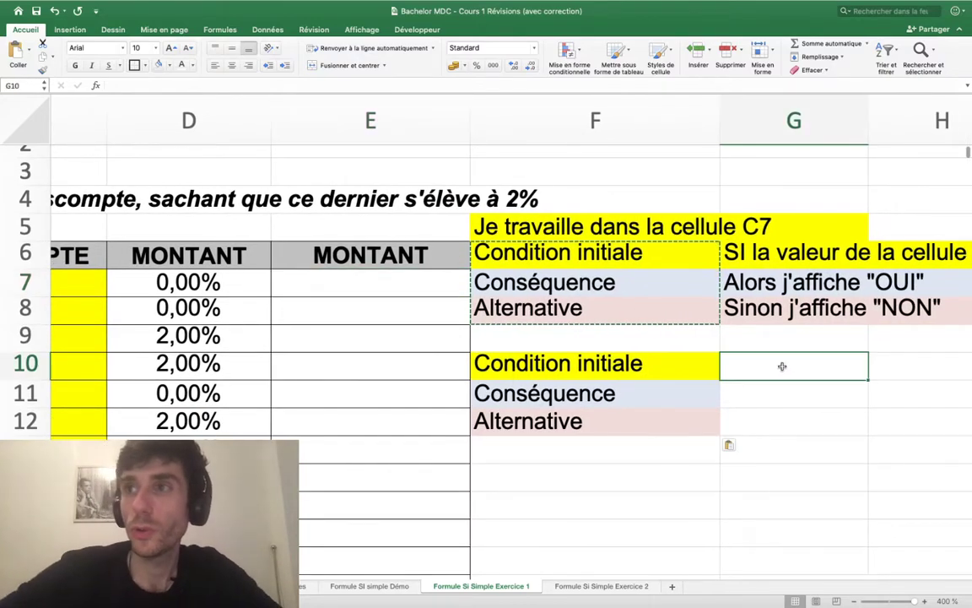
text(SI)
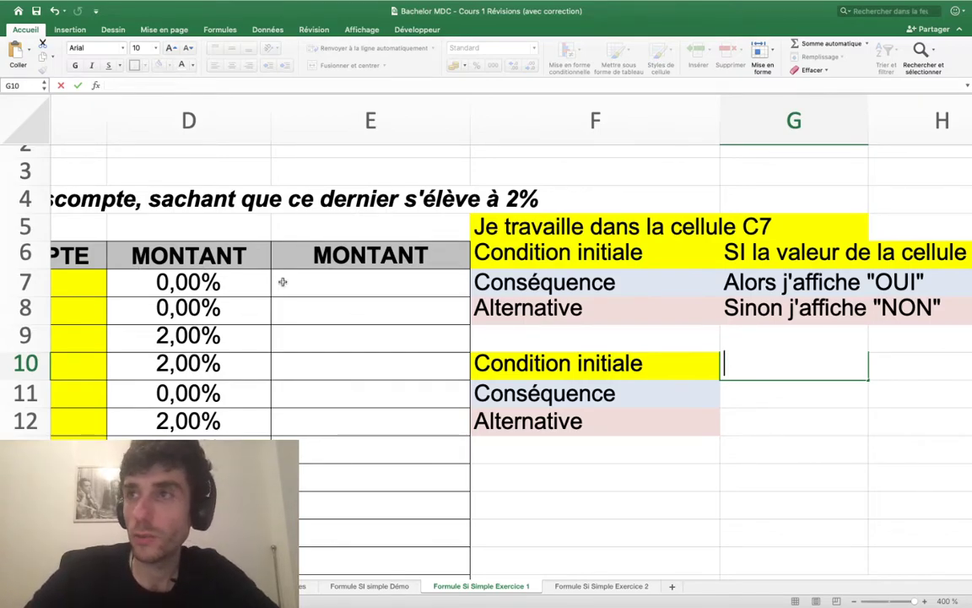
key(Escape)
key(Left)
key(Up)
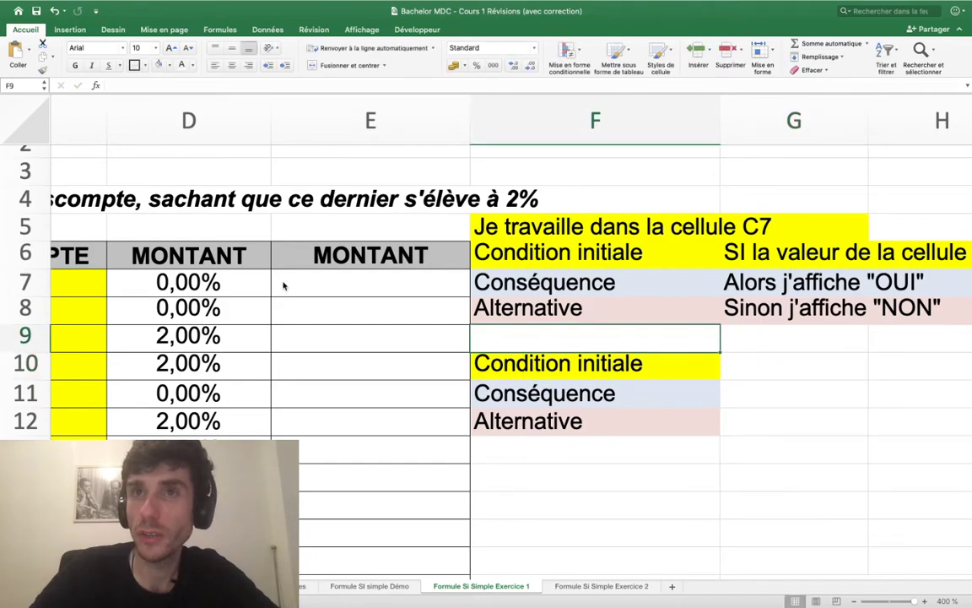
text(J)
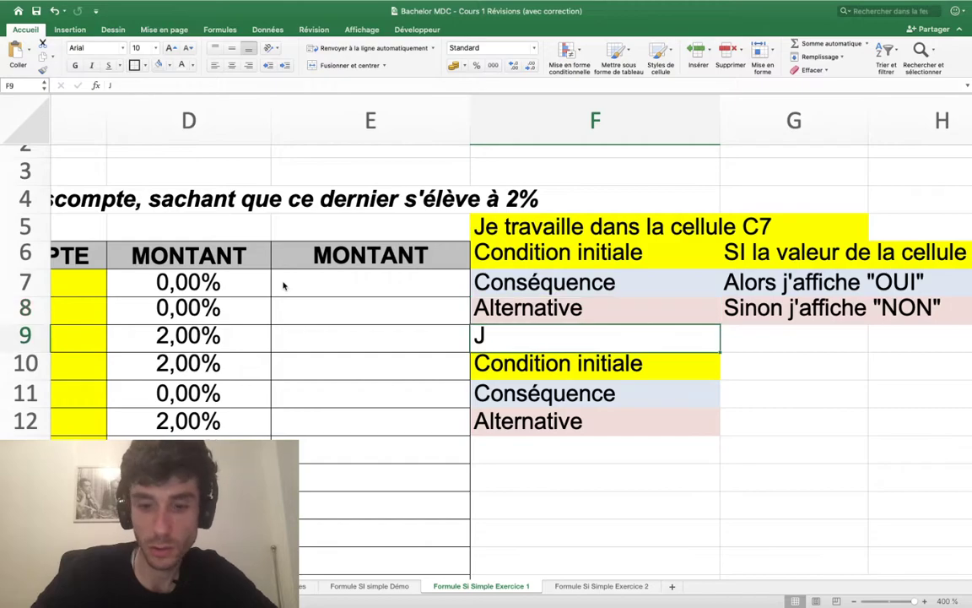
key(BackSpace)
text(E )
text(JE TRA)
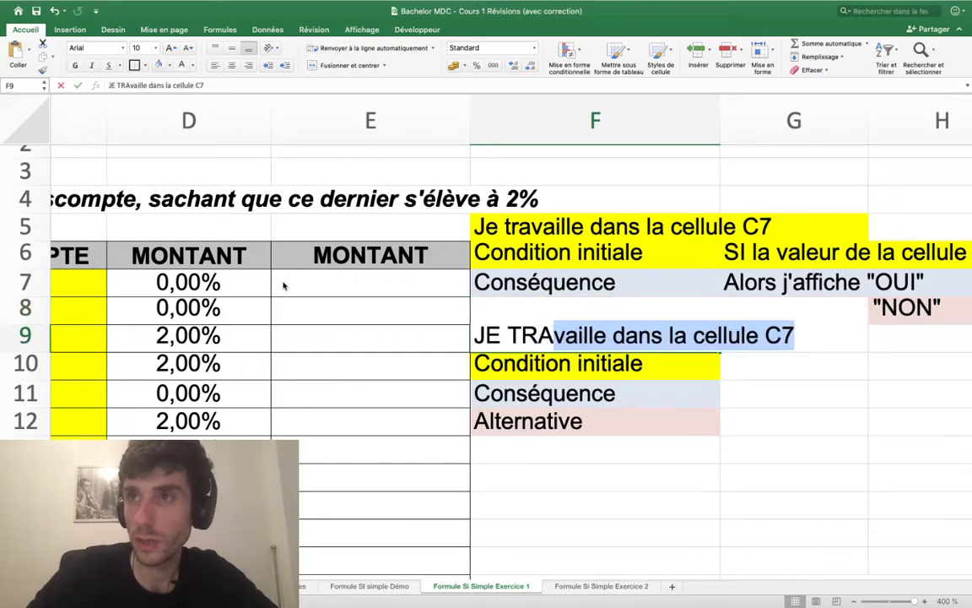
text(VAILLE DANS )
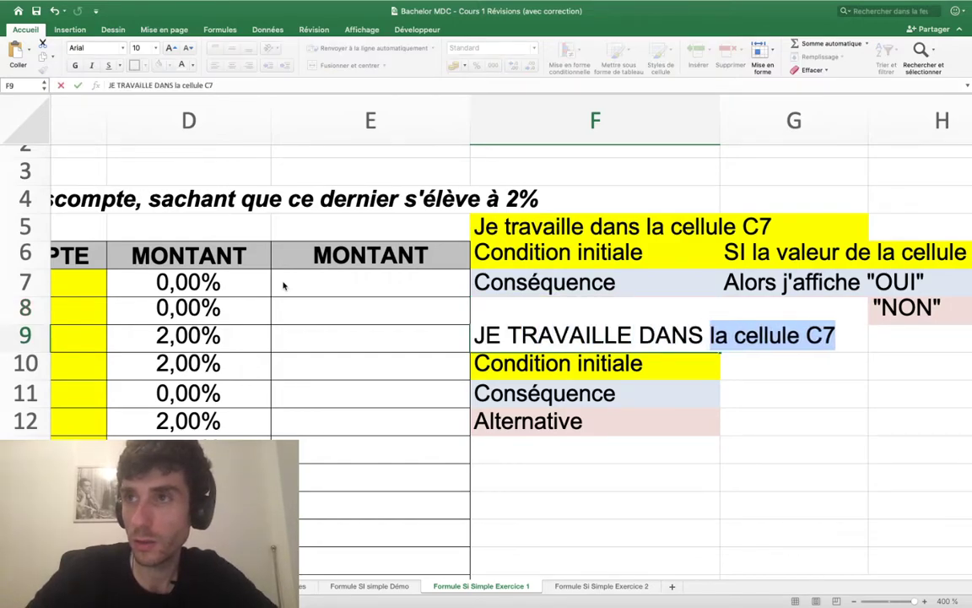
text(LA CELLULE E)
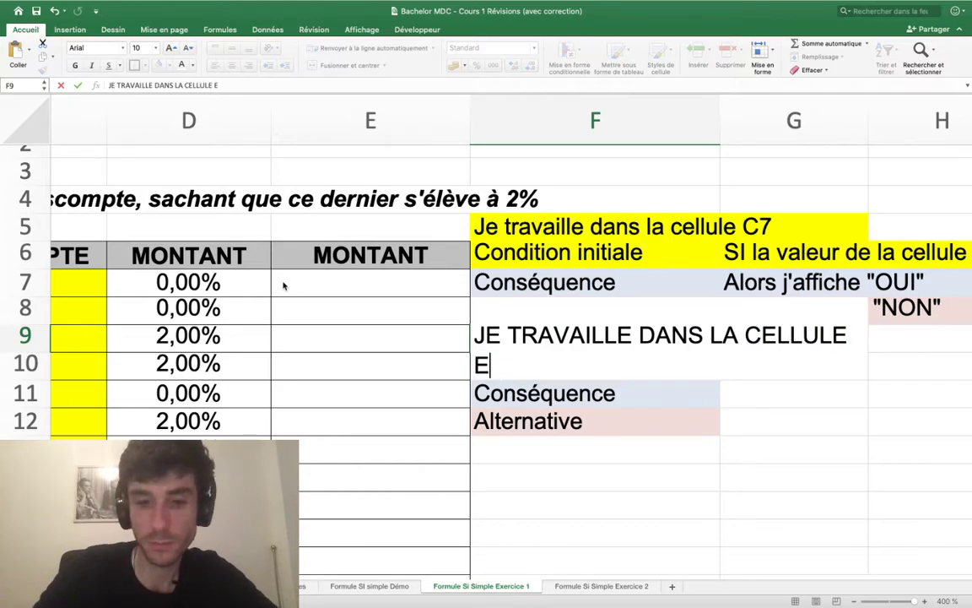
text(7)
key(Return)
Step: Enter the condition note si E7 = "OUI" in G10
key(Right)
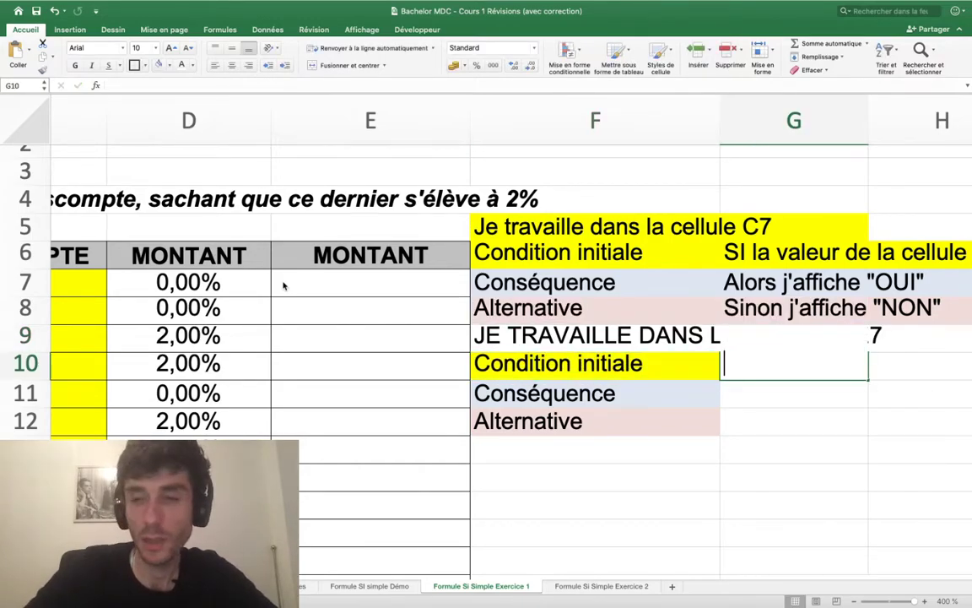
text(si)
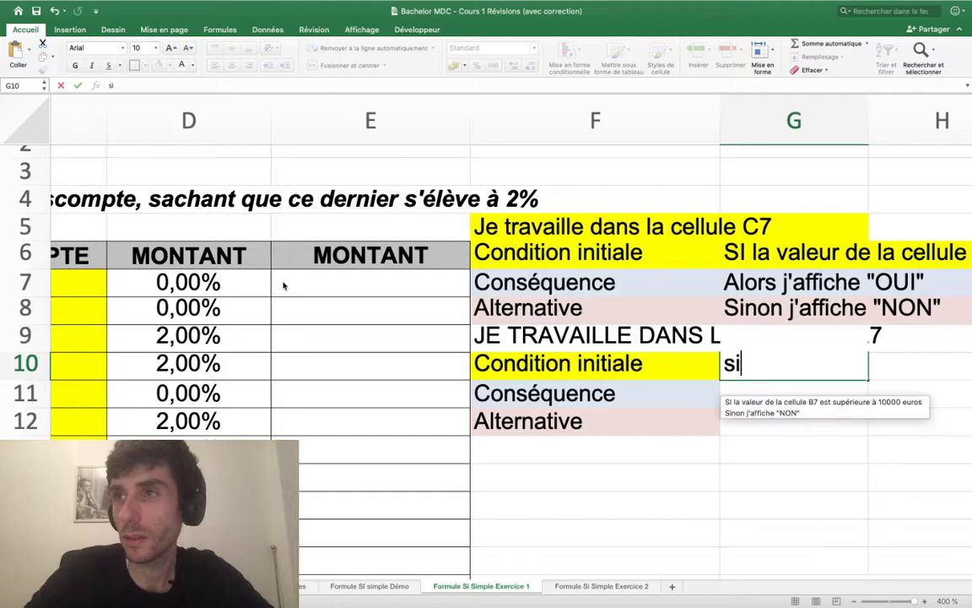
text( l'e)
key(BackSpace)
key(BackSpace)
key(BackSpace)
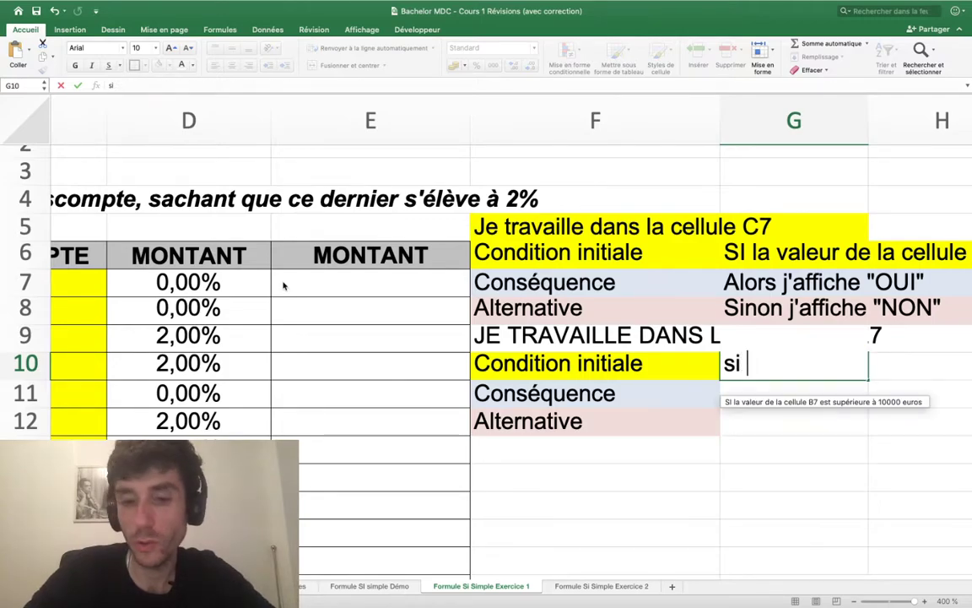
text(E7 = )
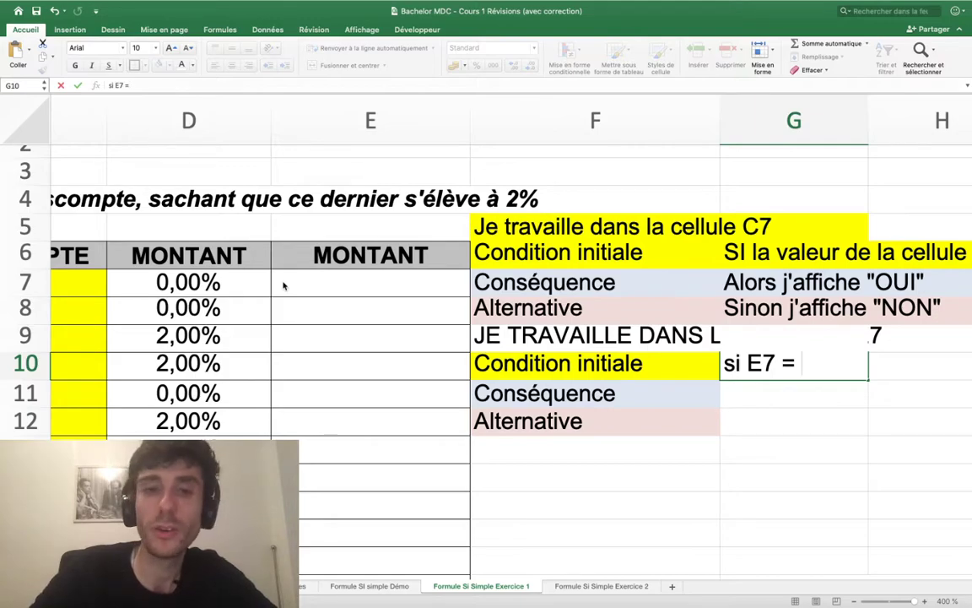
text("OU)
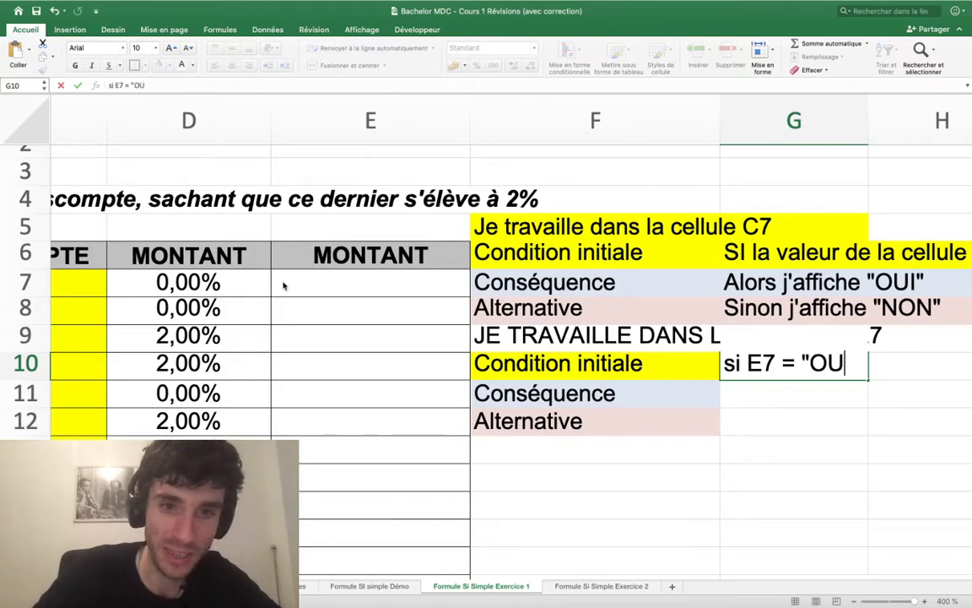
text(II)
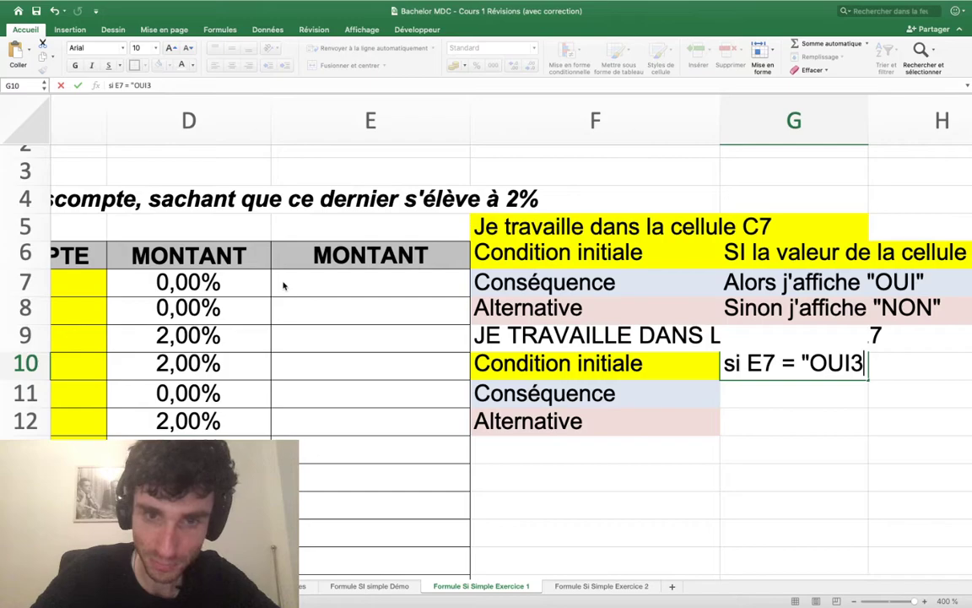
key(BackSpace)
text(")
key(Return)
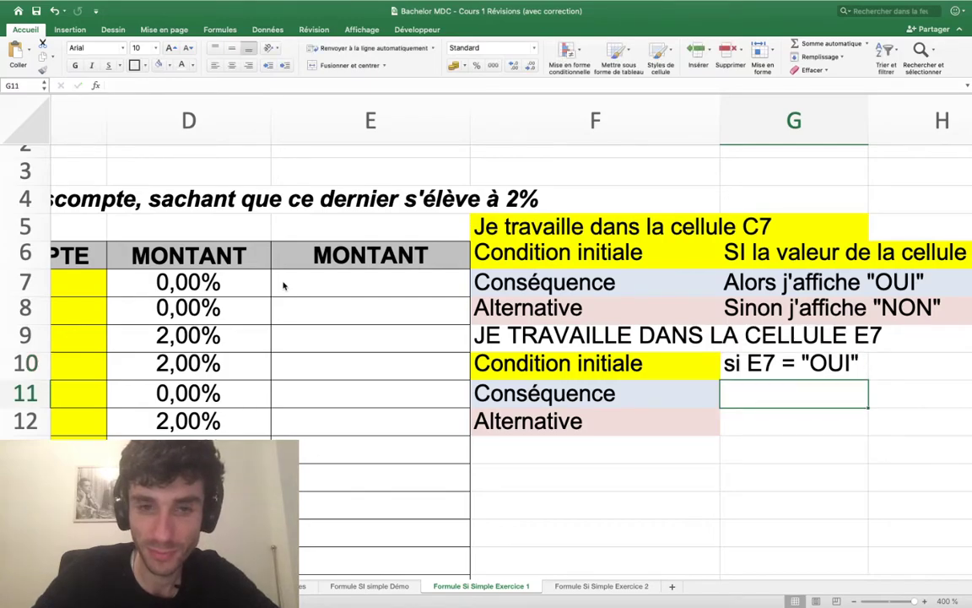
Step: Enter j'affiche 0,02 in G11 and Sinon j'affiche 0 in G12
key(Left)
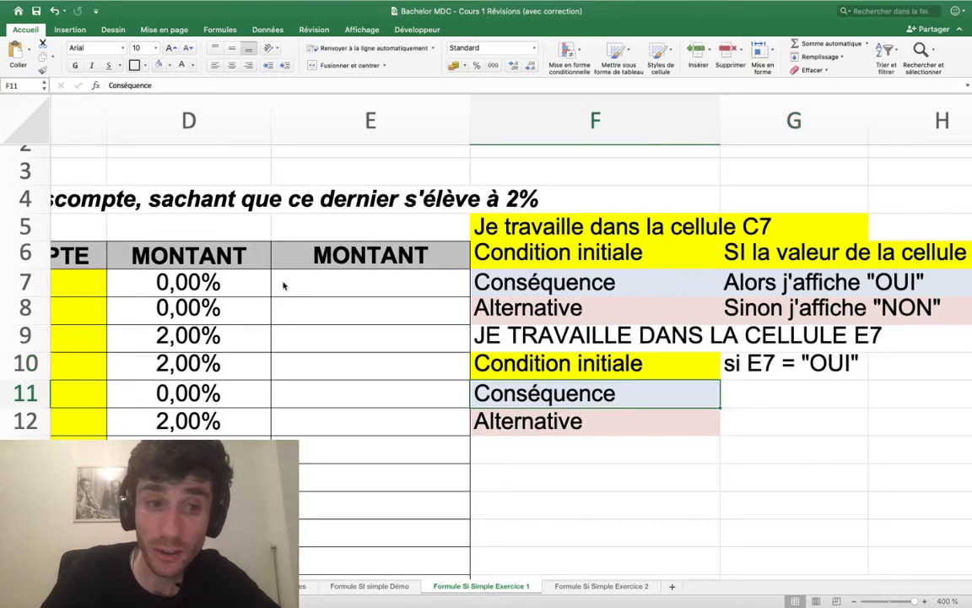
key(Right)
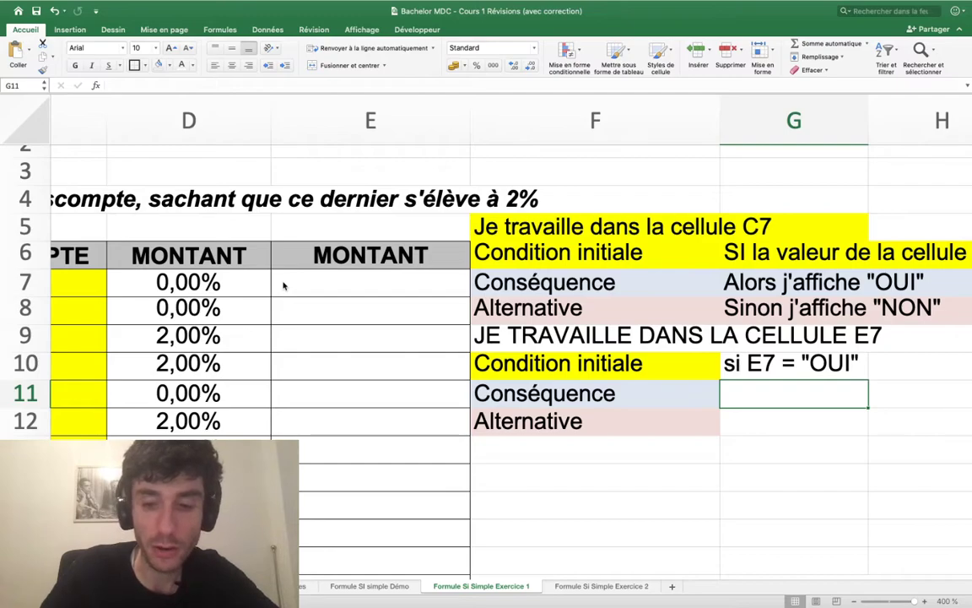
text(j'affic he)
key(BackSpace)
key(BackSpace)
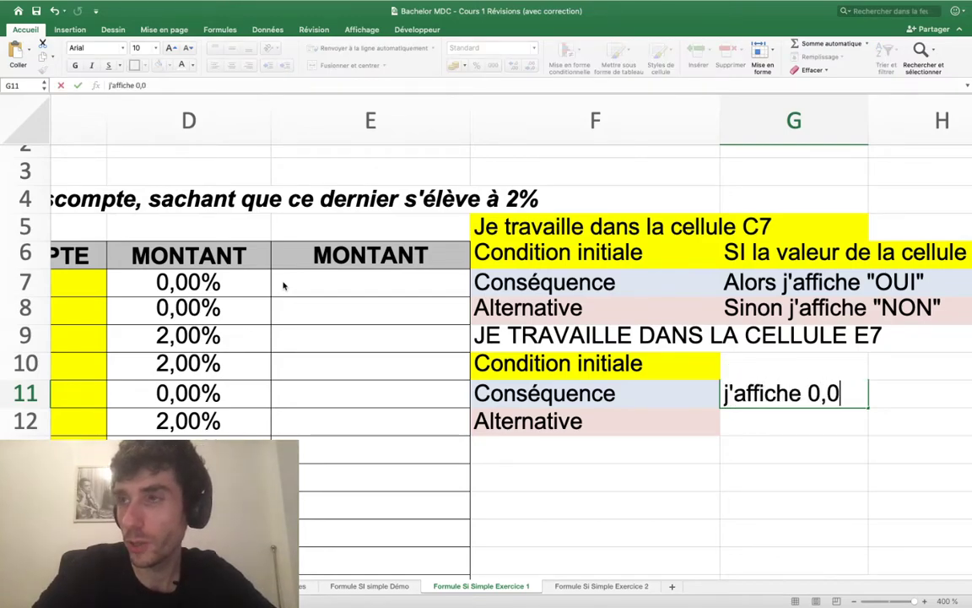
text(é)
key(Return)
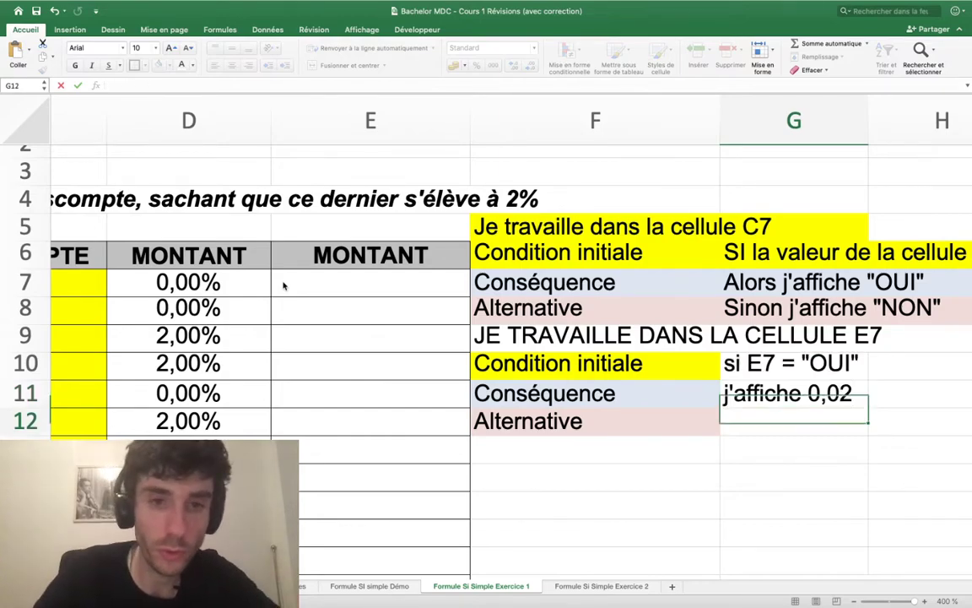
text(S)
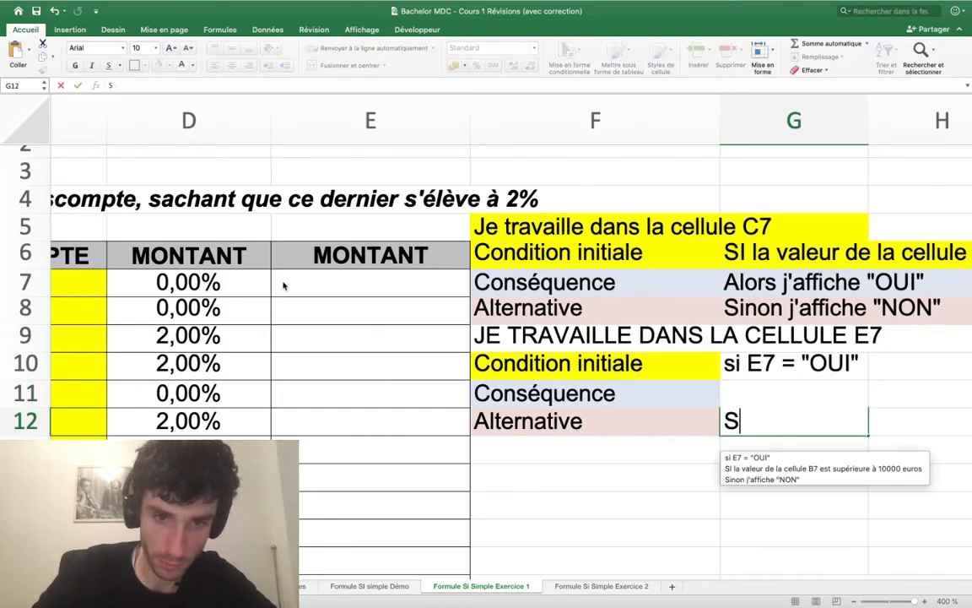
text(inon j'affic)
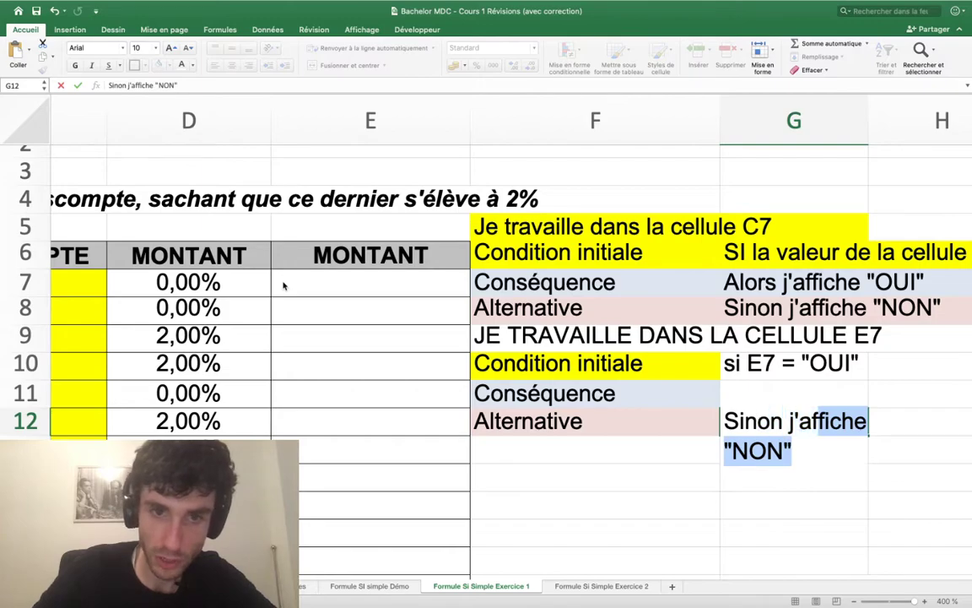
text(he 0)
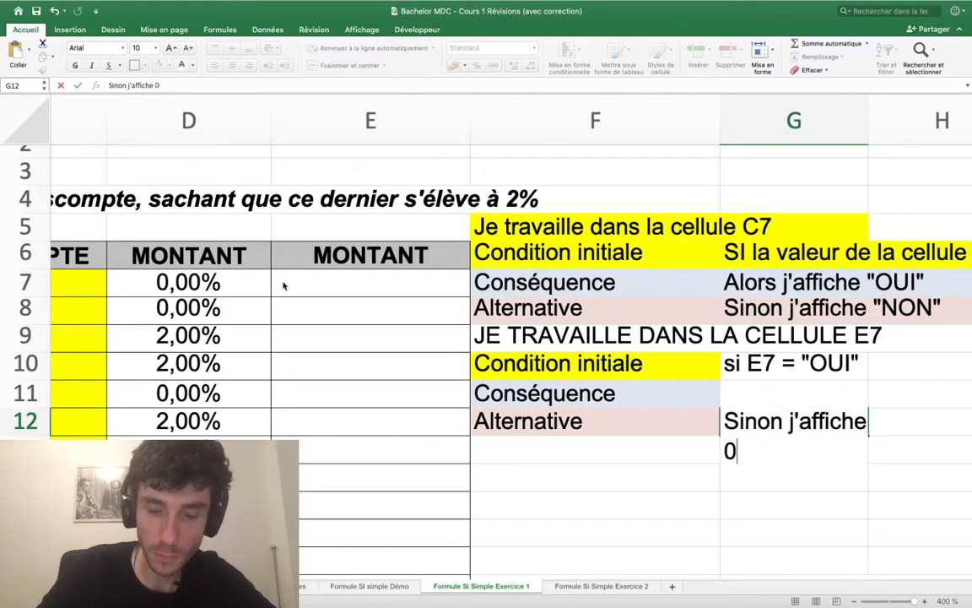
key(Return)
Step: Insert 'alors' before the G11 text so it reads alors j'affiche 0,02
key(Up)
key(Up)
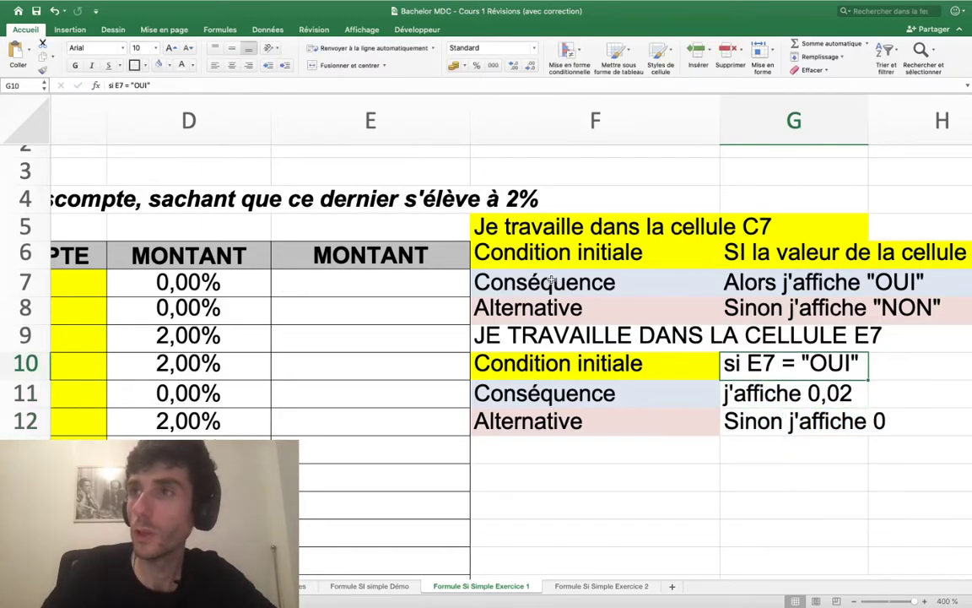
key(Delete)
click(741, 392)
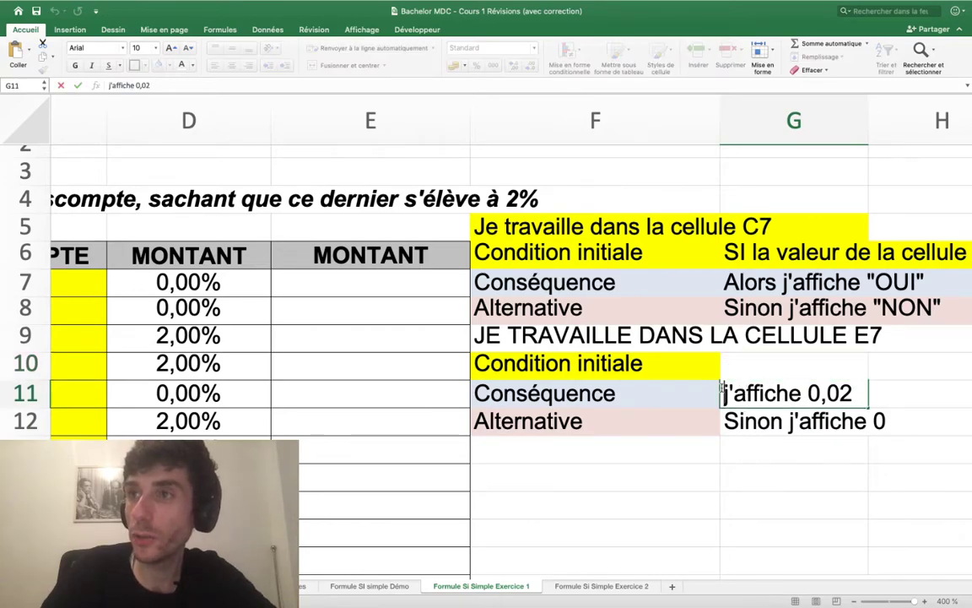
double_click(721, 389)
text(alors)
key(Return)
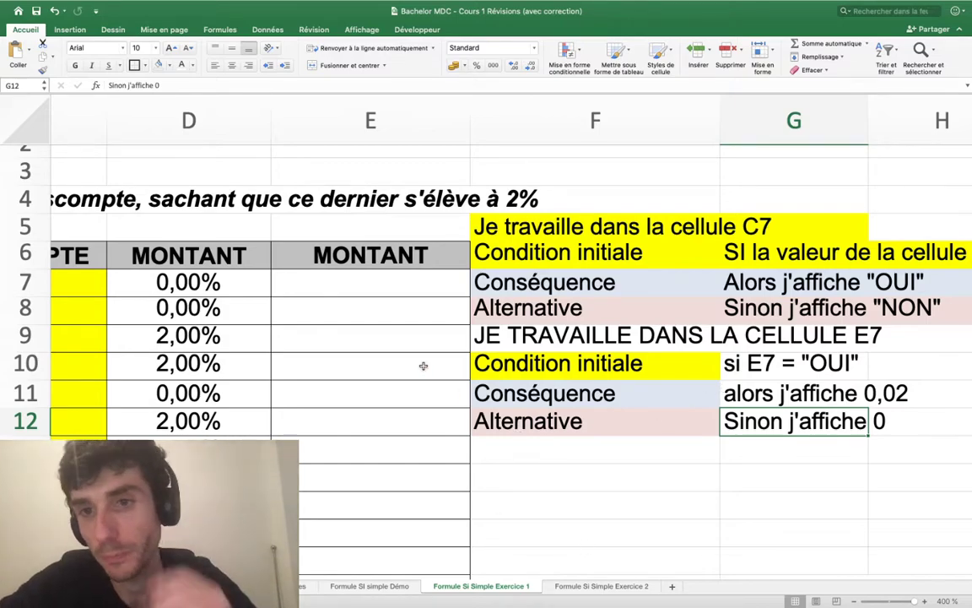
click(391, 300)
Step: Start an =si( formula in E7, then cancel it with Esc
click(391, 285)
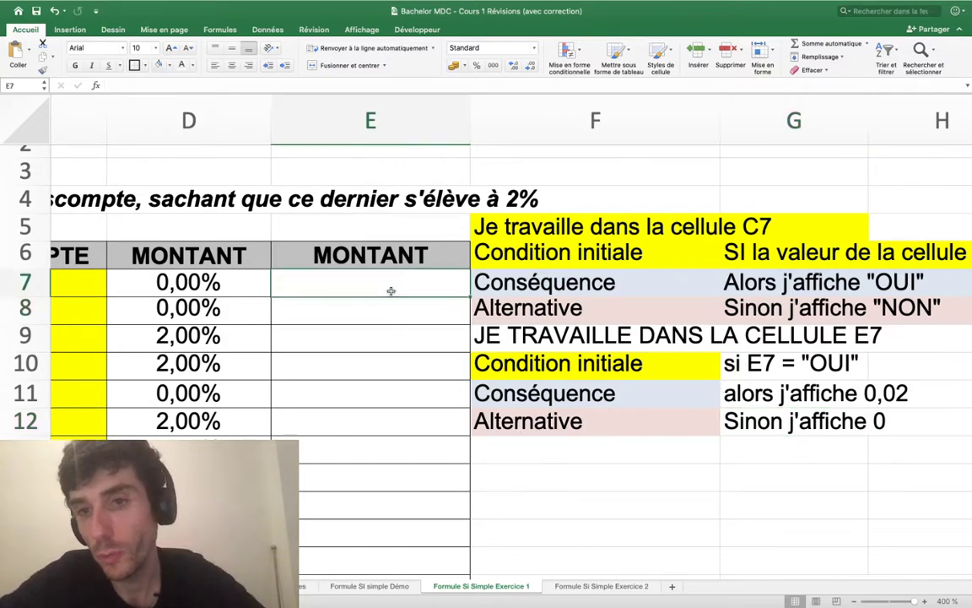
scroll(390, 284, left, 2)
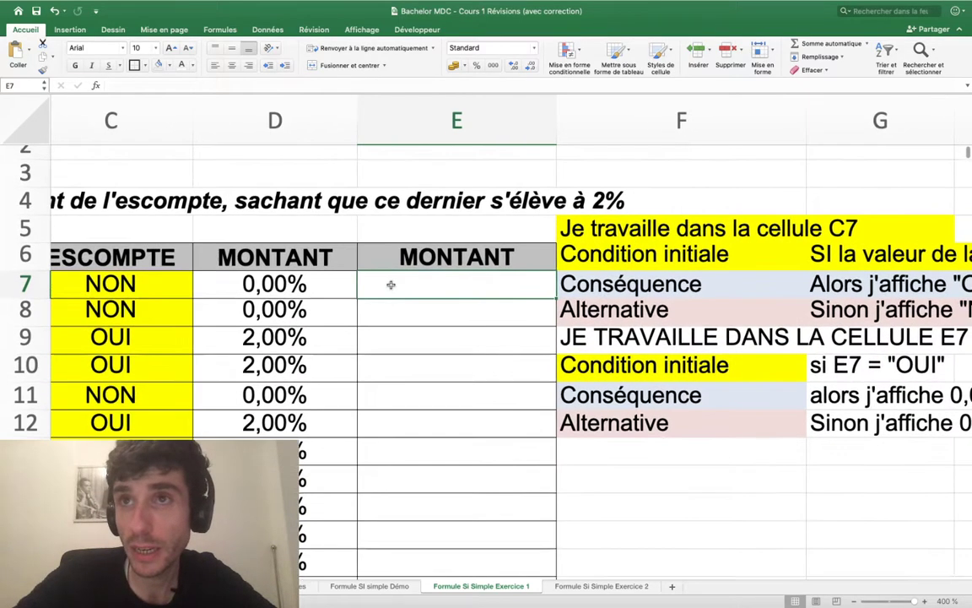
text(=si)
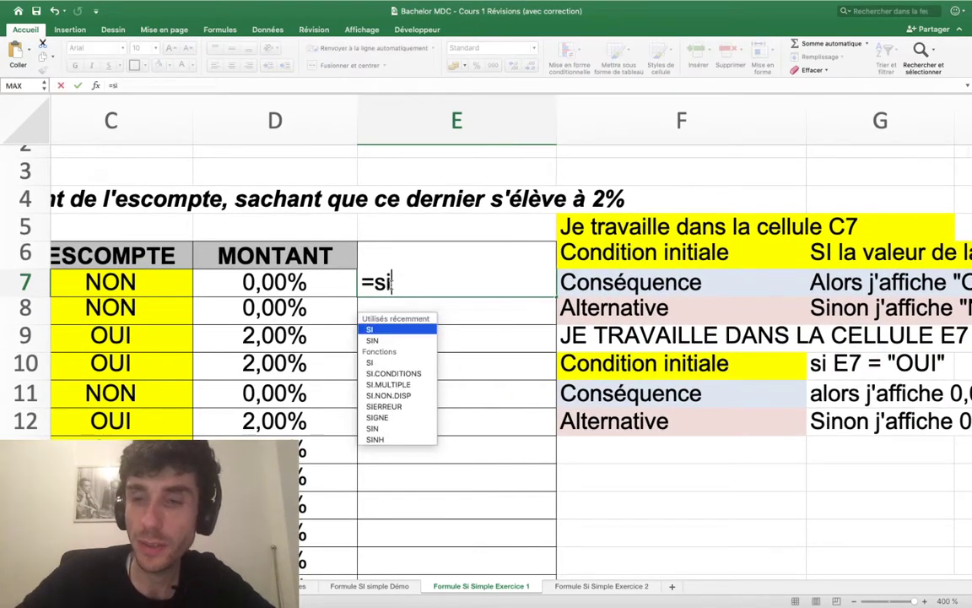
text(()
key(Left)
key(Left)
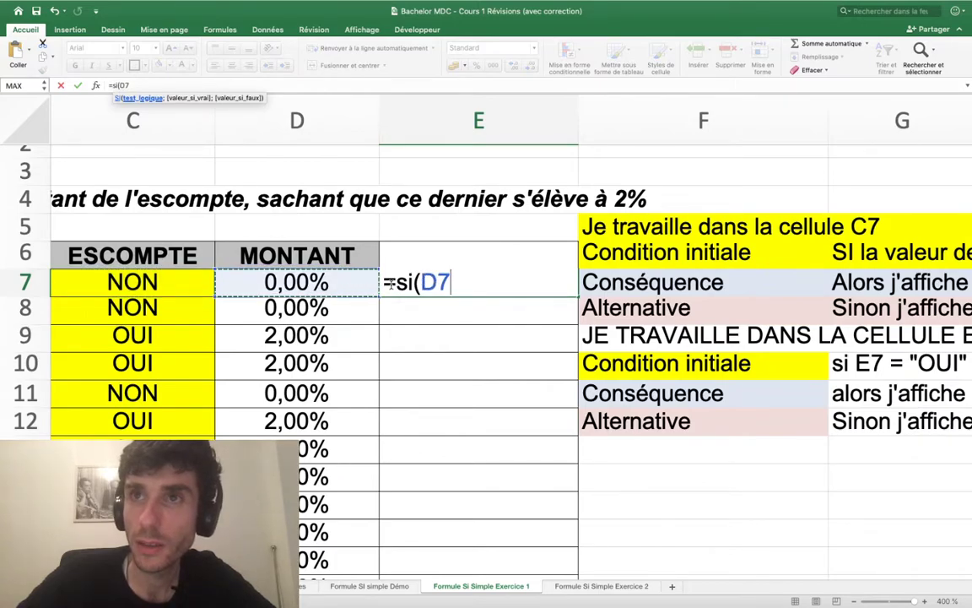
key(Left)
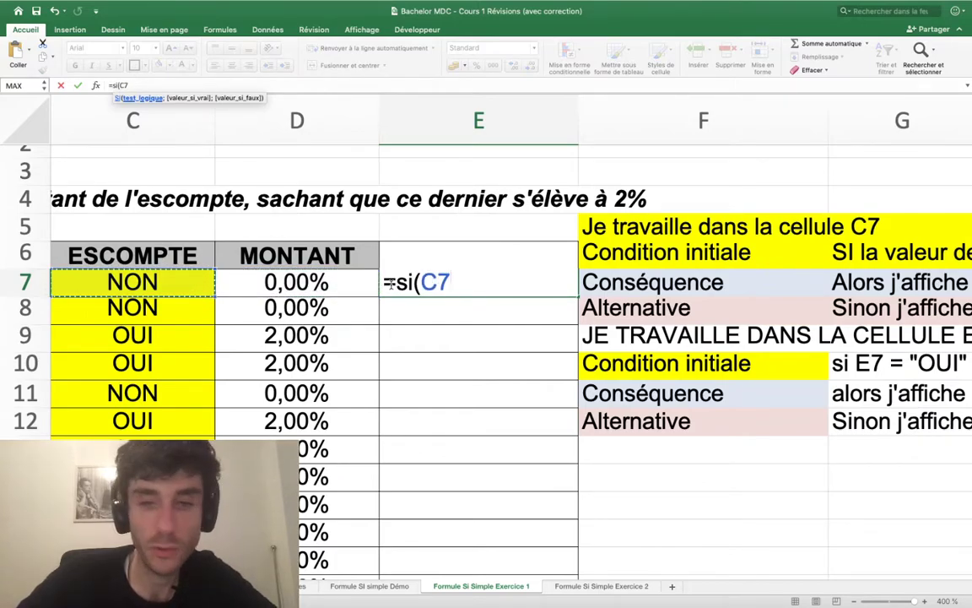
key(Escape)
Step: Correct the G10 condition note so it reads si C7 = "OUI" instead of E7
scroll(391, 284, right, 2)
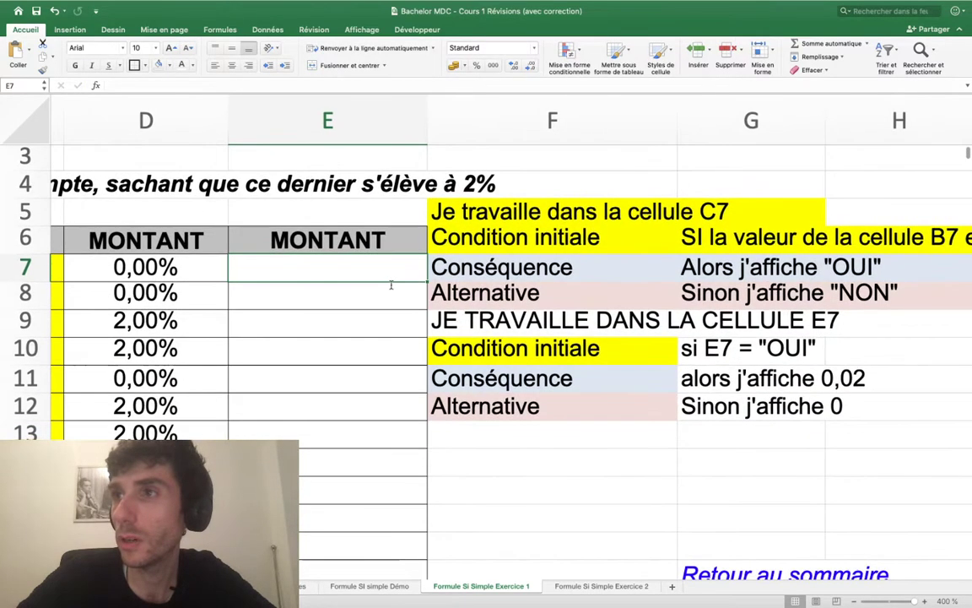
scroll(391, 283, up, 2)
scroll(384, 284, left, 2)
scroll(380, 285, left, 2)
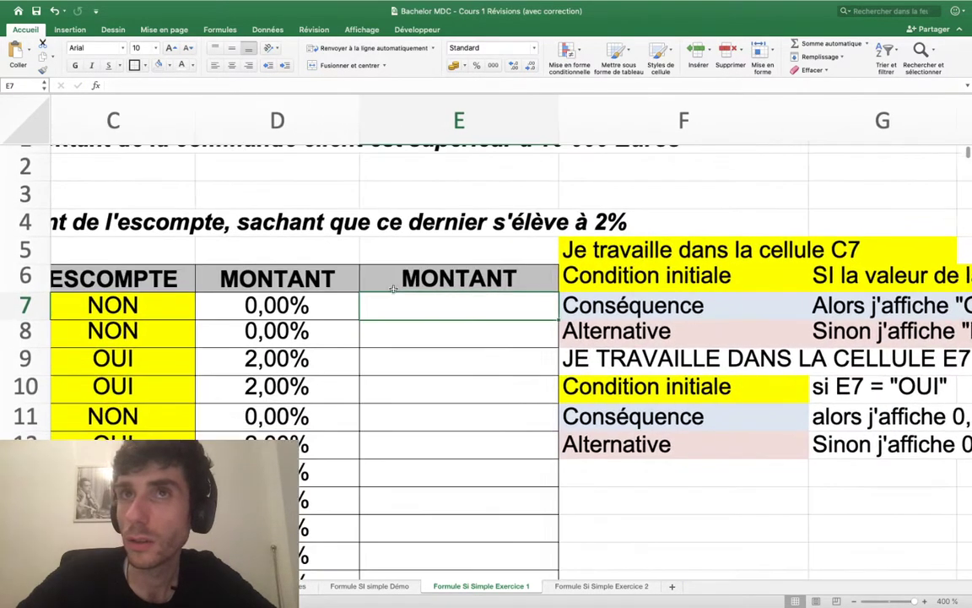
scroll(724, 375, right, 3)
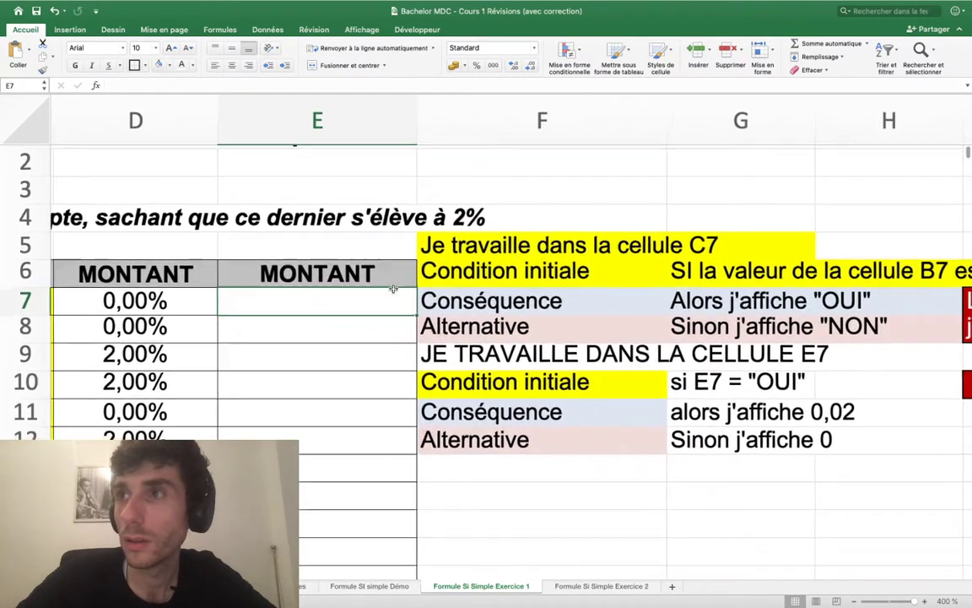
click(697, 382)
double_click(700, 381)
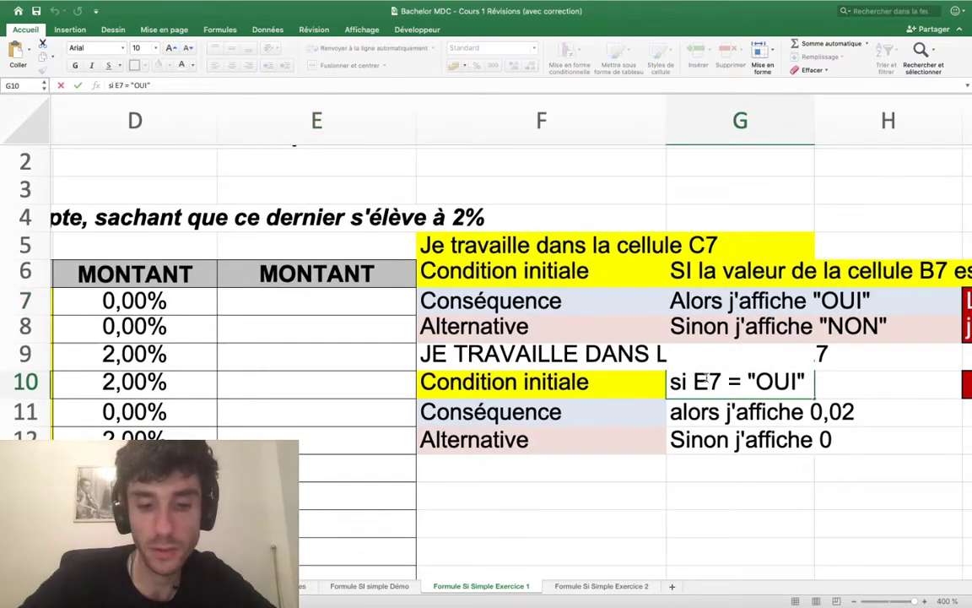
key(BackSpace)
text(C)
key(Return)
key(Return)
Step: Move the selection back to cell E7 in the MONTANT column
key(Up)
key(Left)
key(Left)
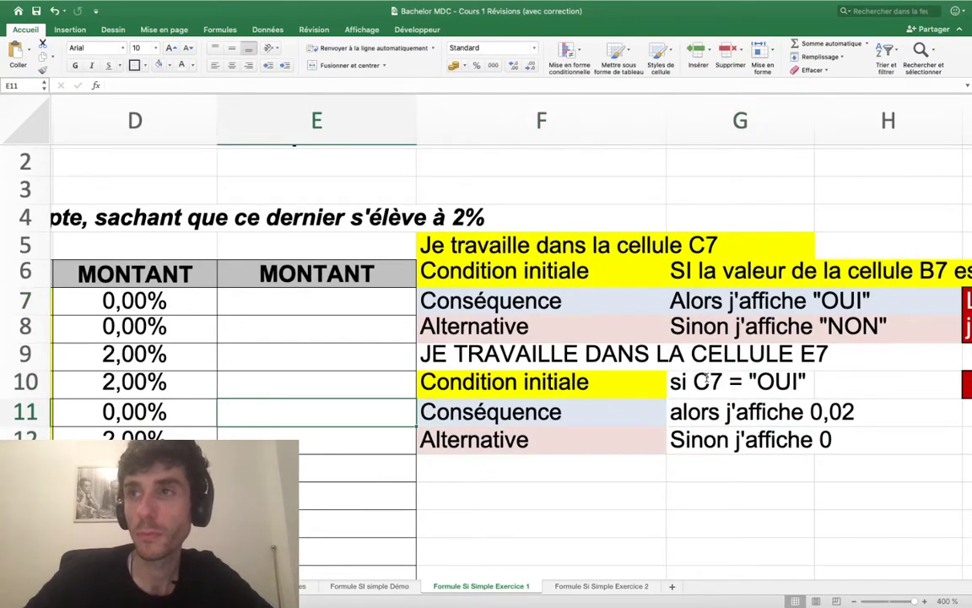
key(Up)
key(Up)
key(Up)
key(Up)
scroll(706, 381, left, 3)
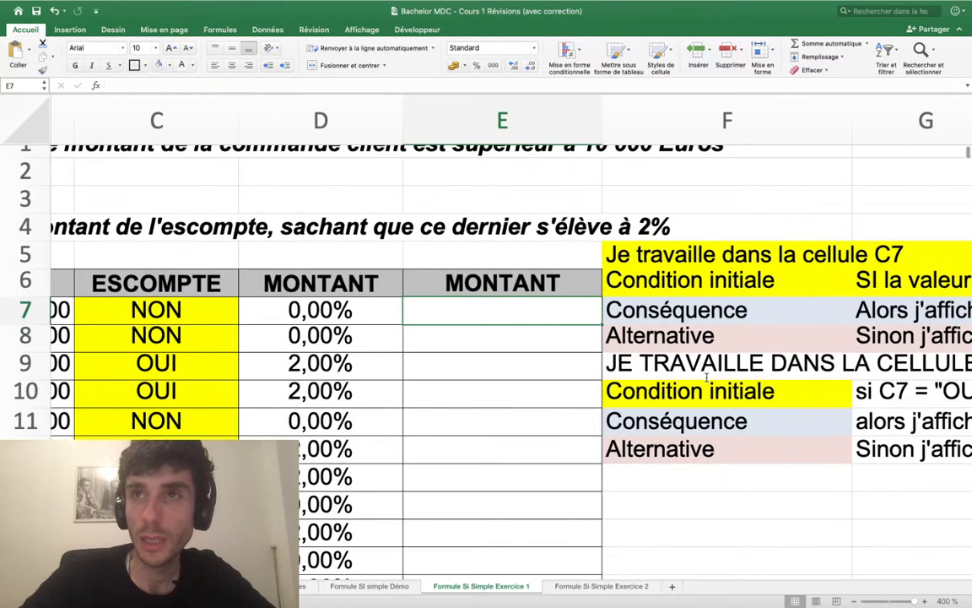
Step: Enter the trial formula =SI(C7="OUI";0,02;0) in E7
text(=si()
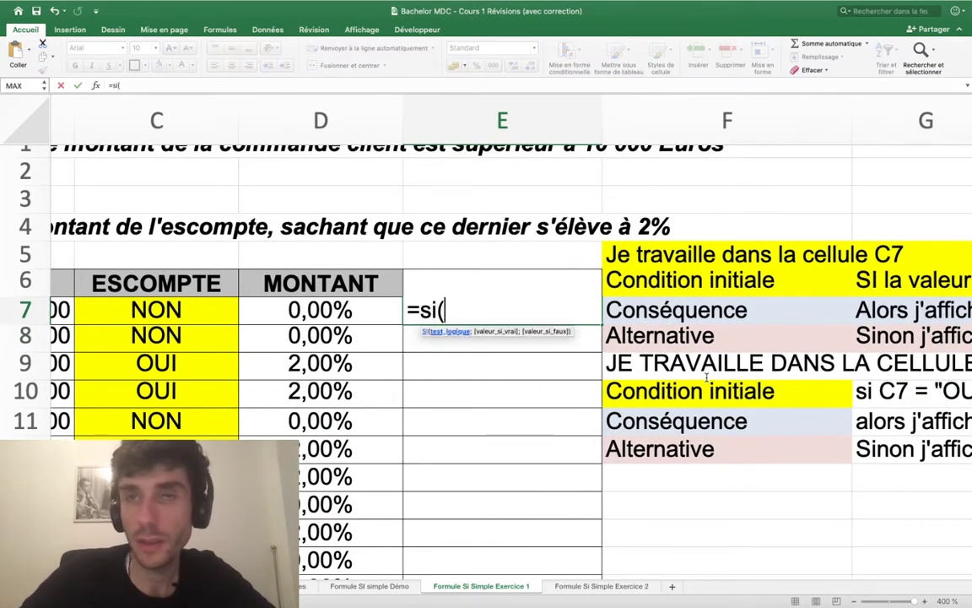
key(Left)
key(Left)
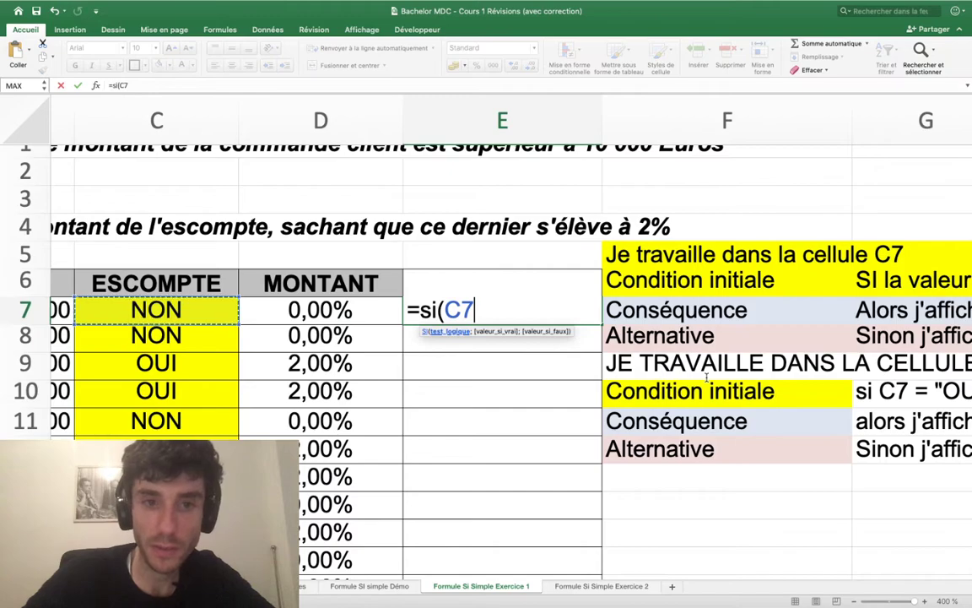
text(=)
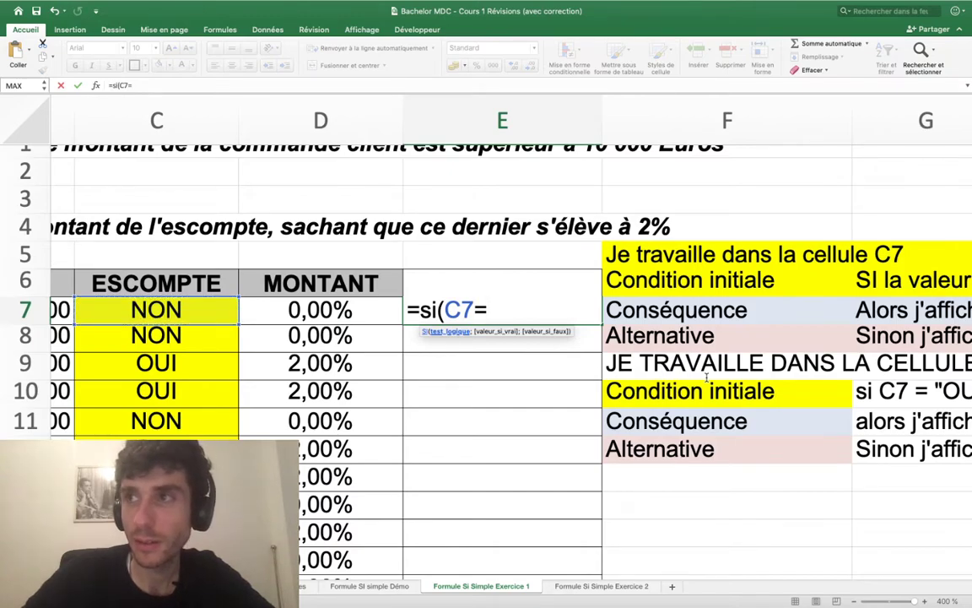
text(PU)
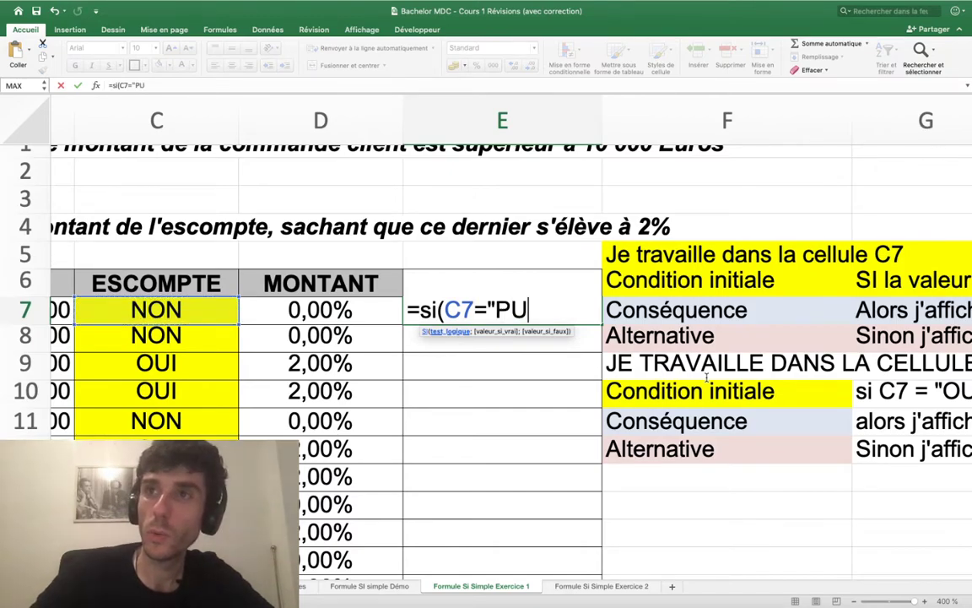
key(BackSpace)
key(BackSpace)
text(OUI")
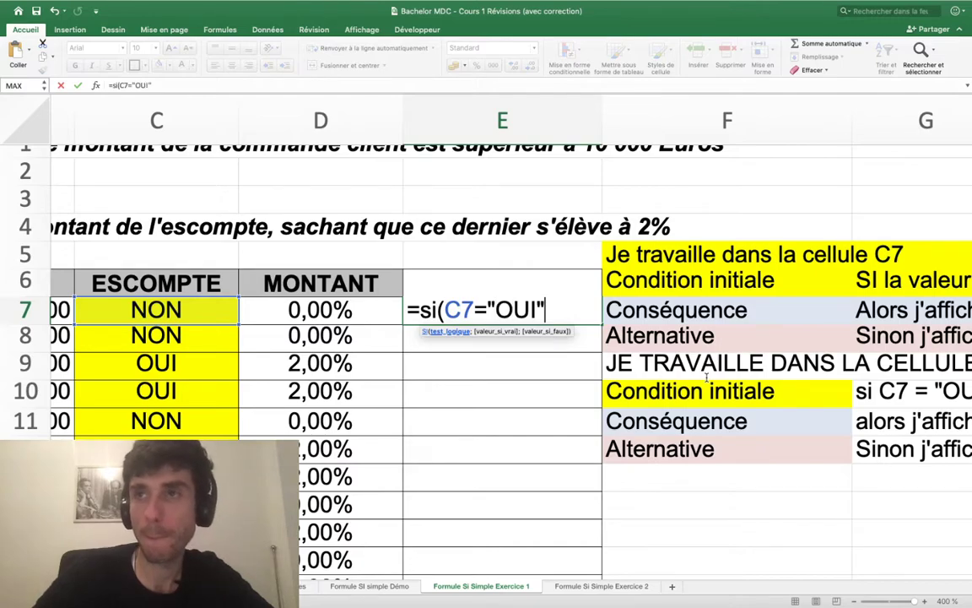
text(; )
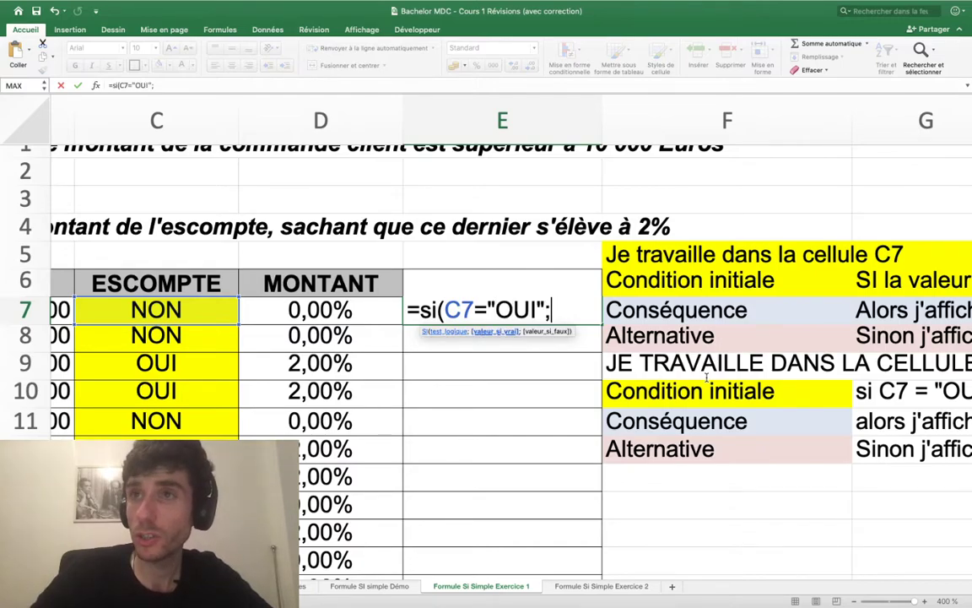
text(0,02;)
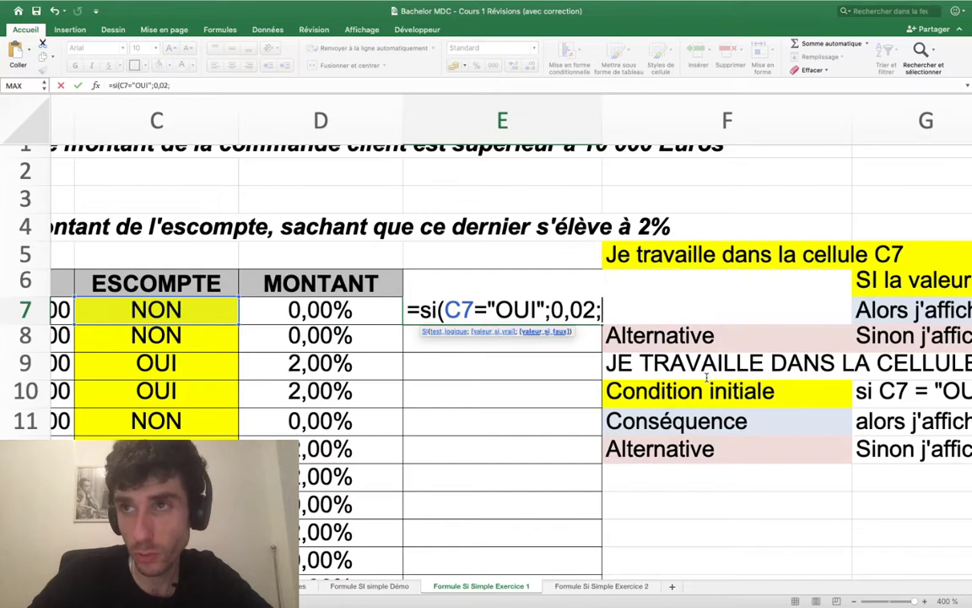
text())
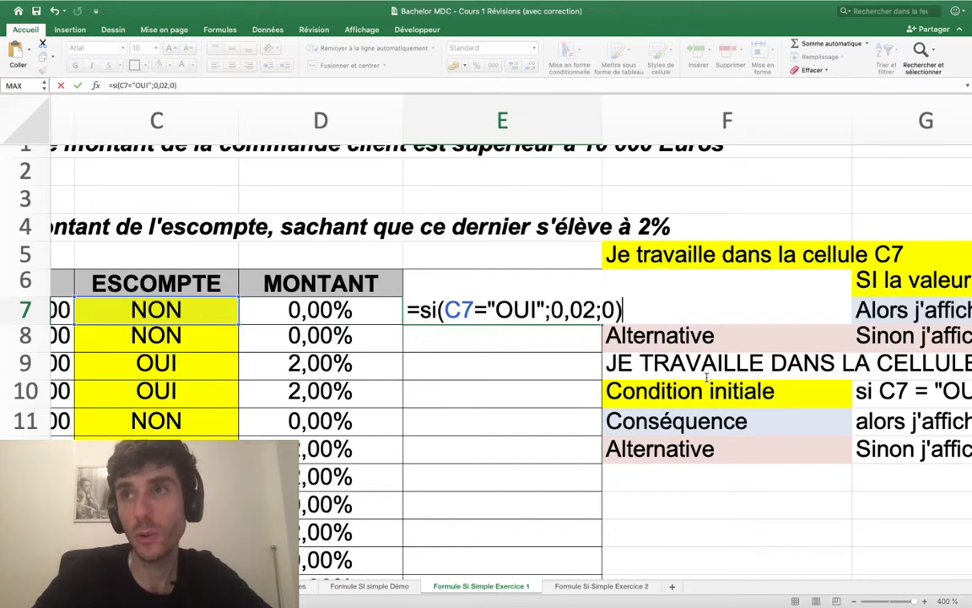
key(ctrl+Return)
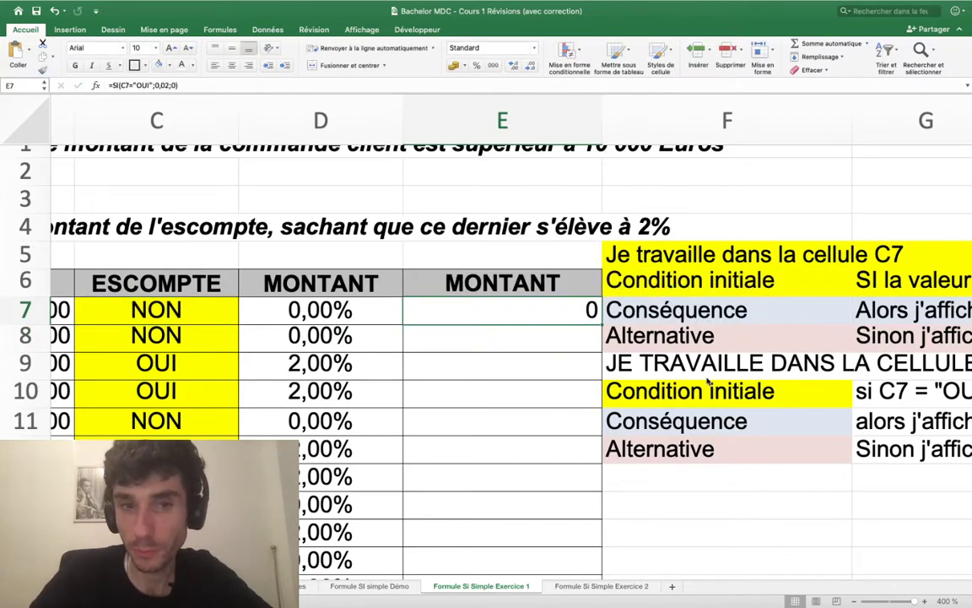
Step: Fill the formula down column E, apply Pourcentage format, then clear E7:E16
double_click(602, 321)
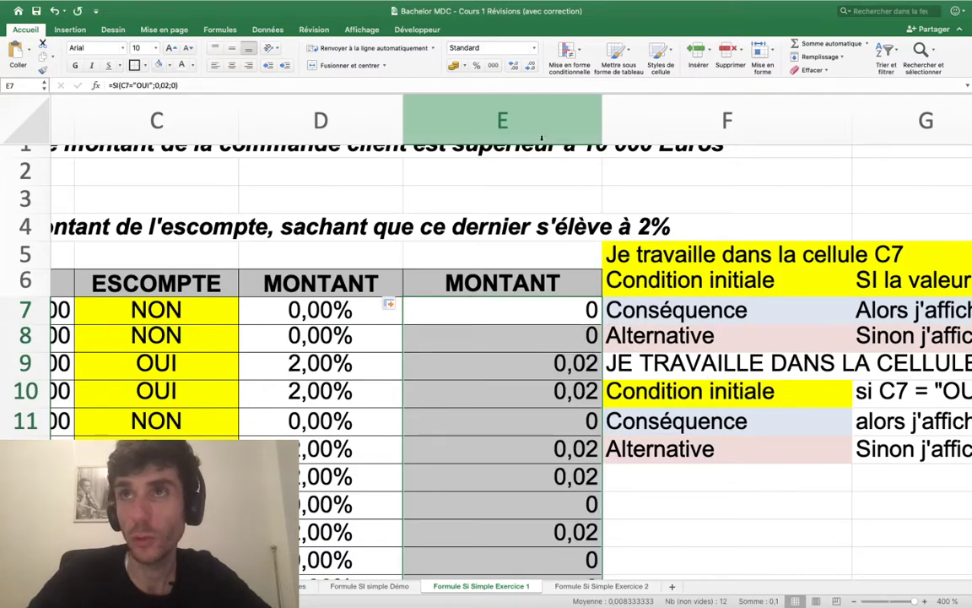
click(533, 48)
click(494, 202)
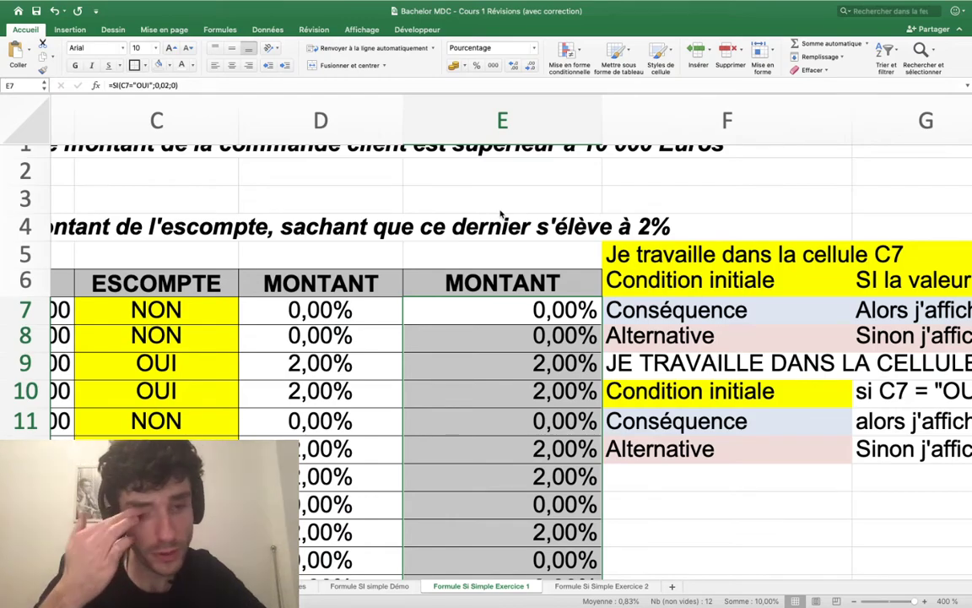
key(Delete)
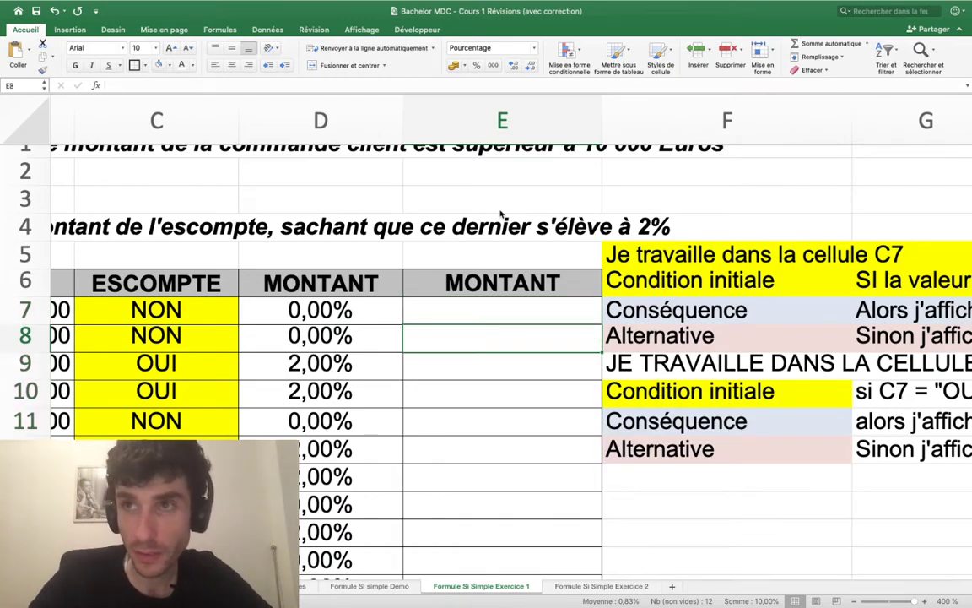
Step: Enter =si(C7="OUI";0,02;C7="NON";0) in E7, triggering the too-many-arguments alert
text(=)
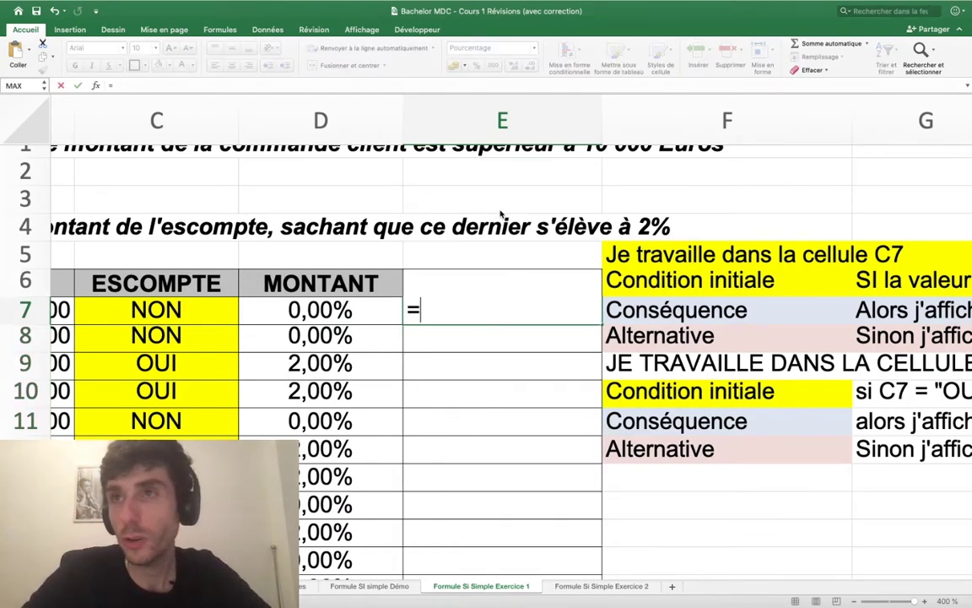
text(si)
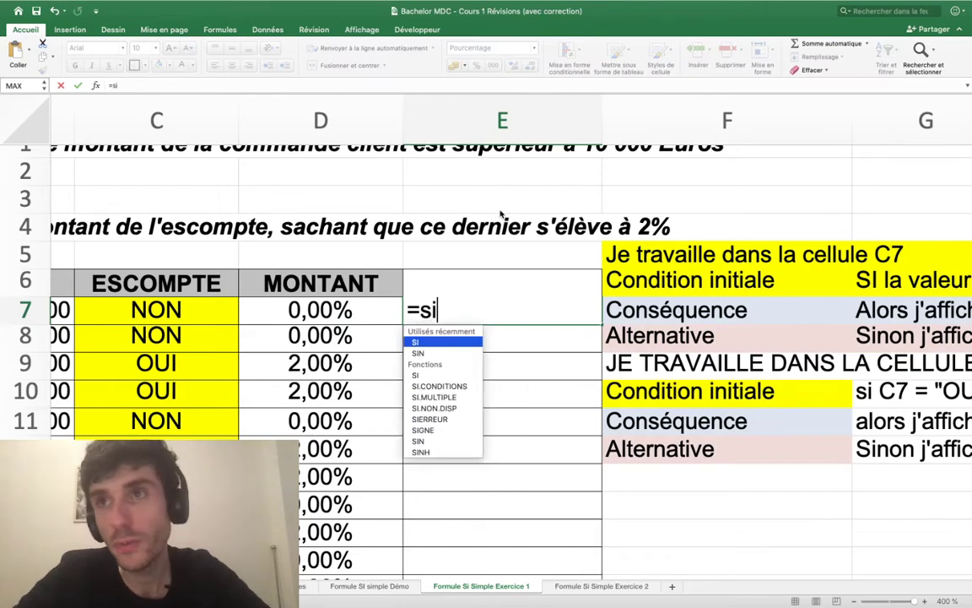
text(()
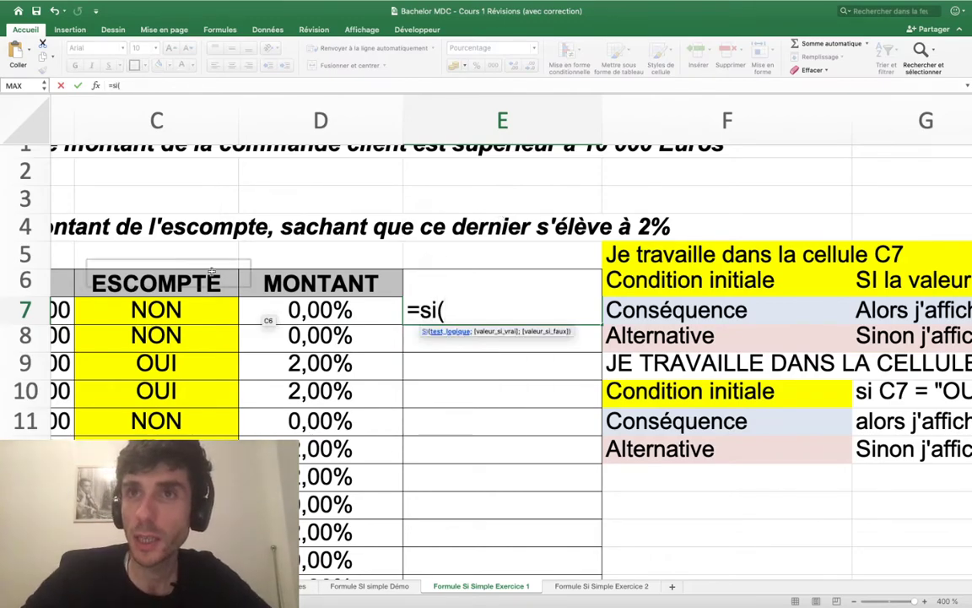
click(172, 312)
text(=)
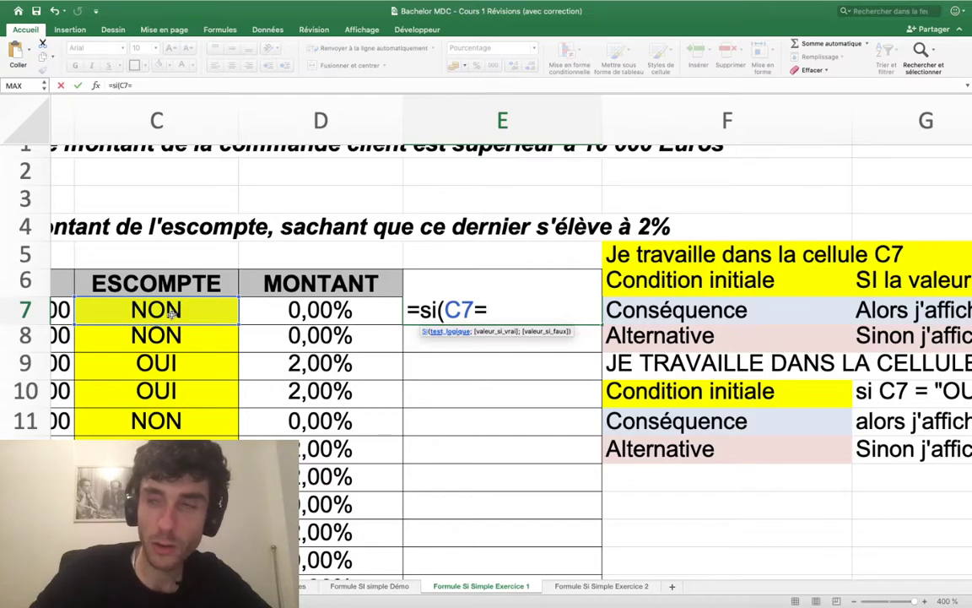
text("OUI";0,)
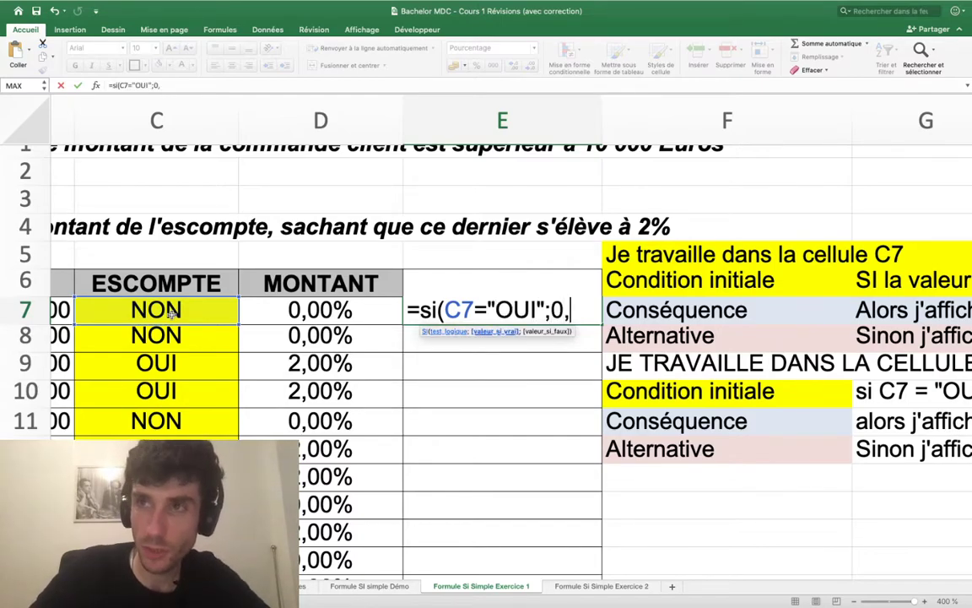
text(02;)
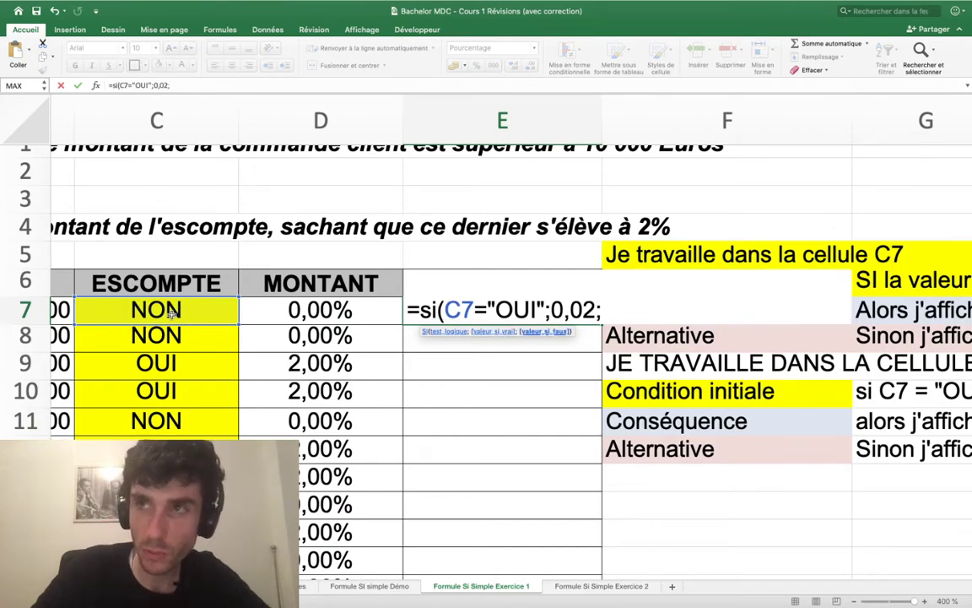
text(C)
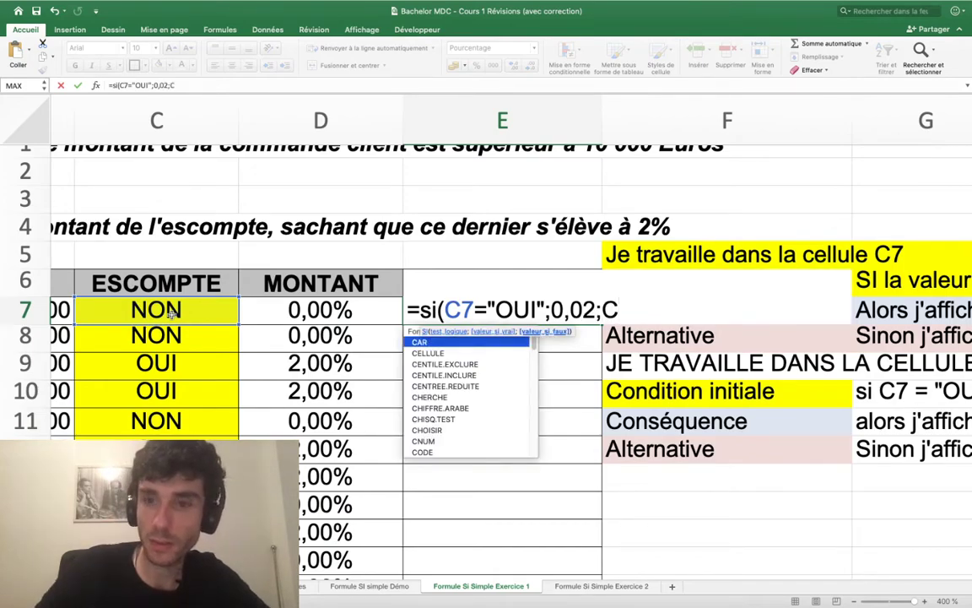
text(7=)
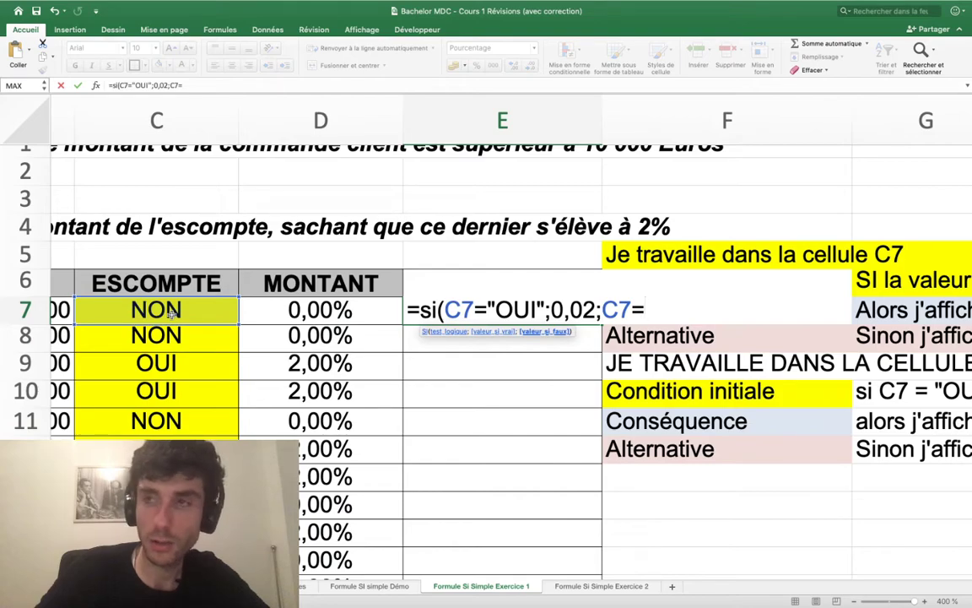
text(NON)
key(BackSpace)
key(BackSpace)
key(BackSpace)
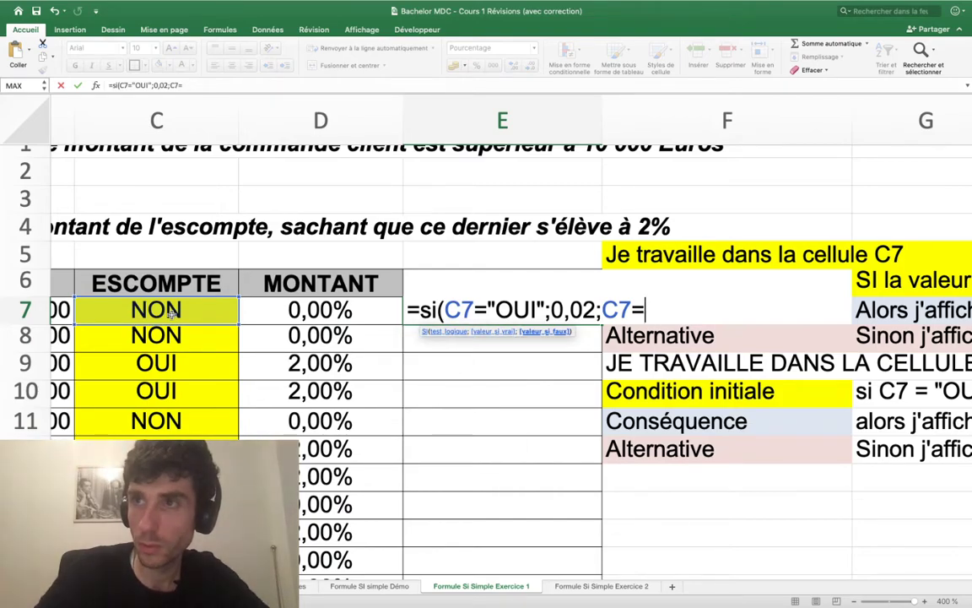
text("NON";9)
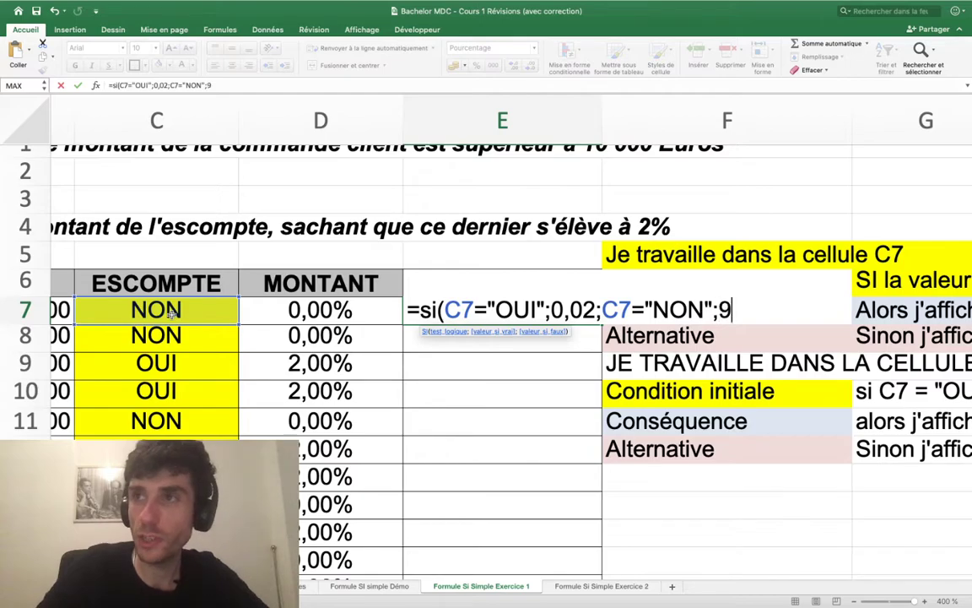
key(BackSpace)
text(0)
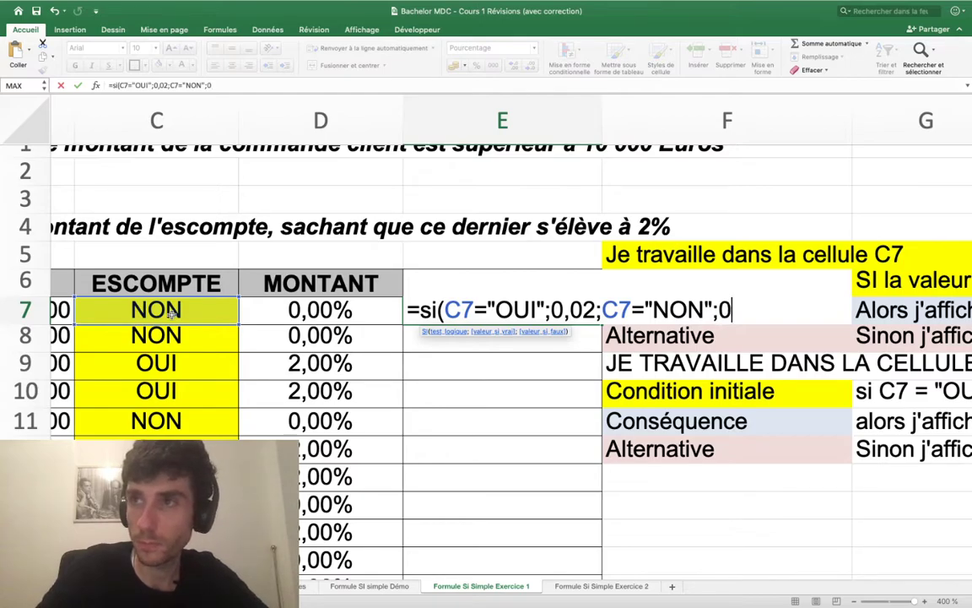
text())
key(Return)
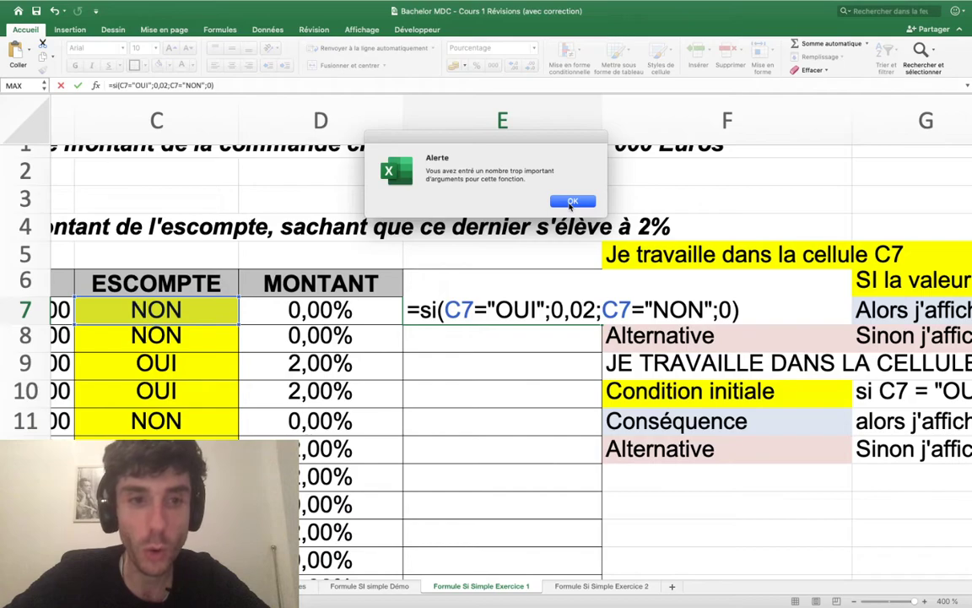
Step: Dismiss the alert and trim E7's formula to =SI(C7="OUI";0,02;0), showing 0,00%
click(572, 203)
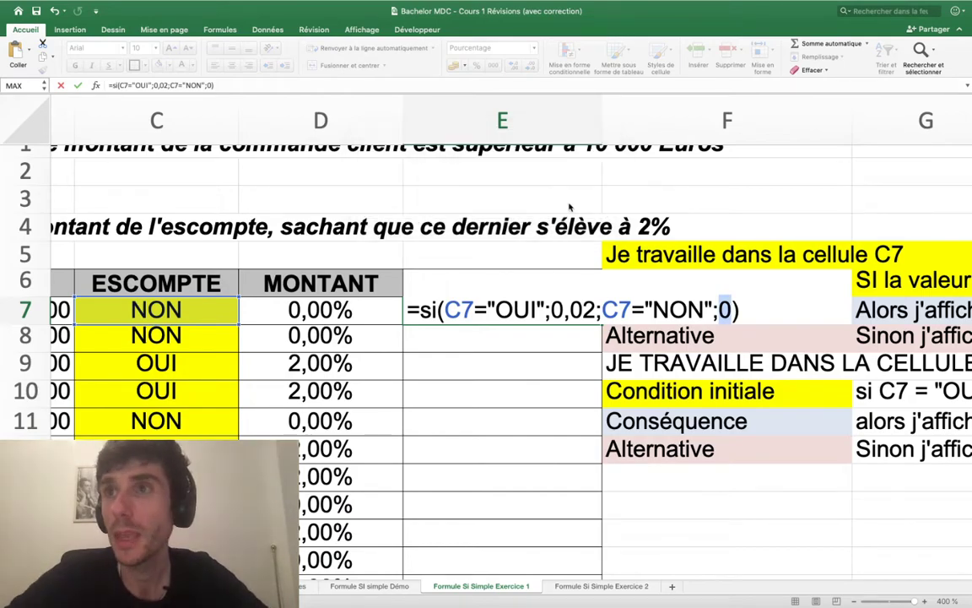
key(BackSpace)
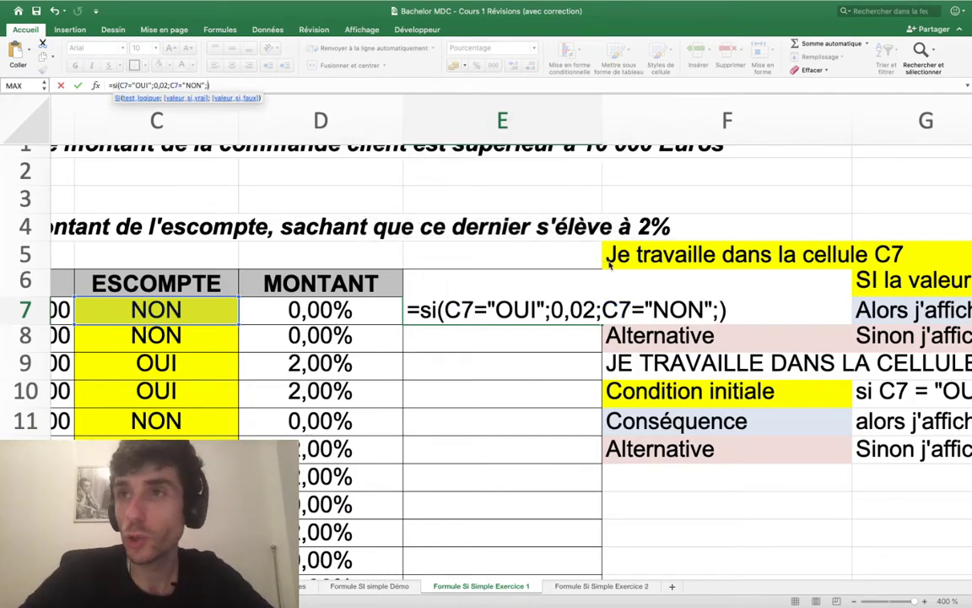
key(BackSpace)
key(BackSpace)
key(BackSpace)
key(BackSpace)
key(BackSpace)
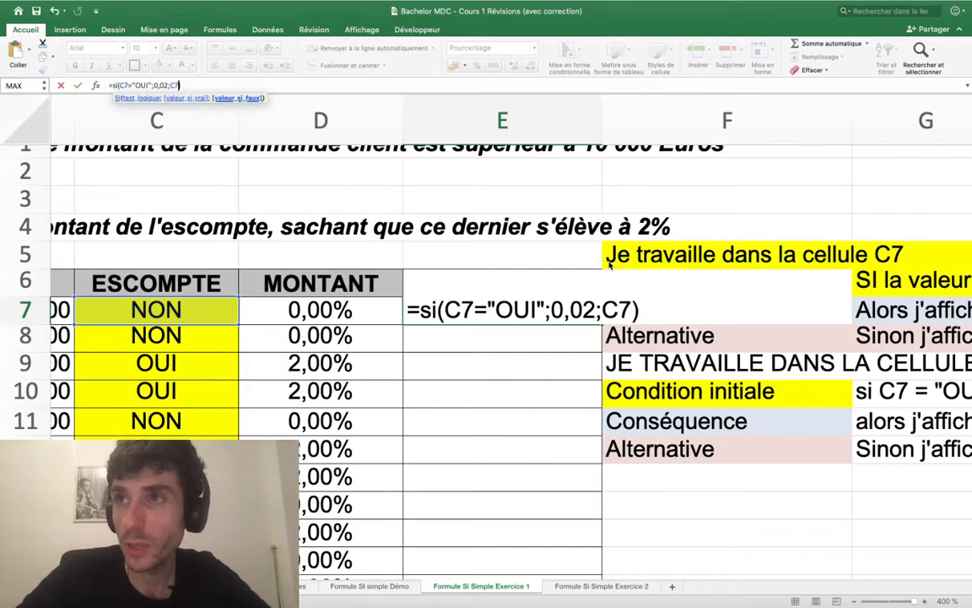
key(BackSpace)
key(BackSpace)
key(BackSpace)
text(;)
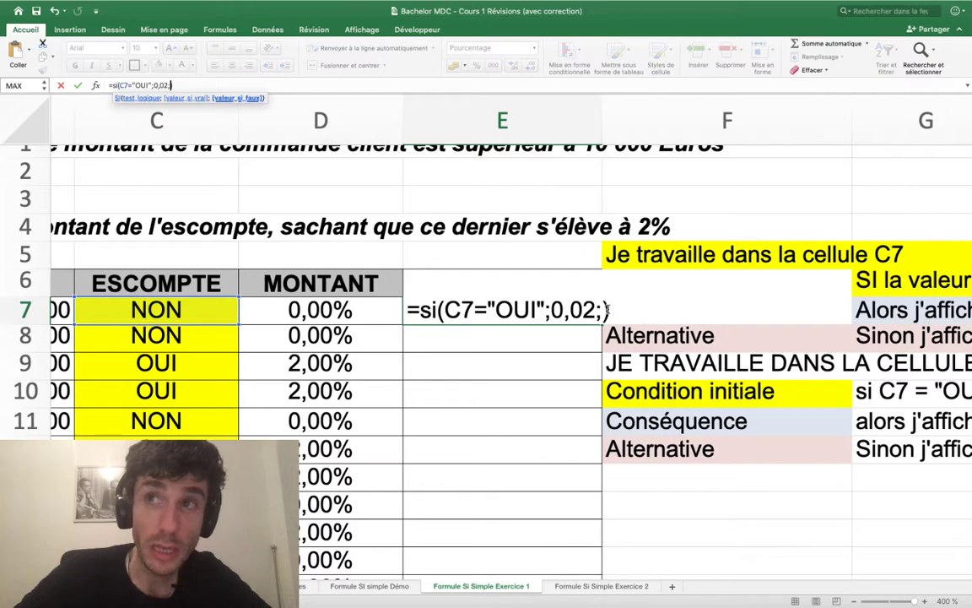
click(606, 309)
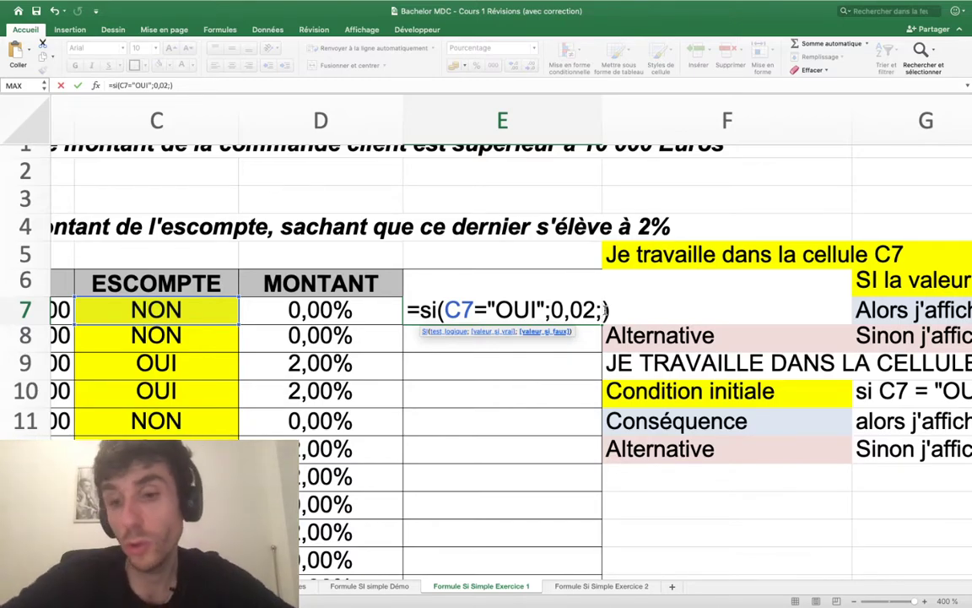
key(BackSpace)
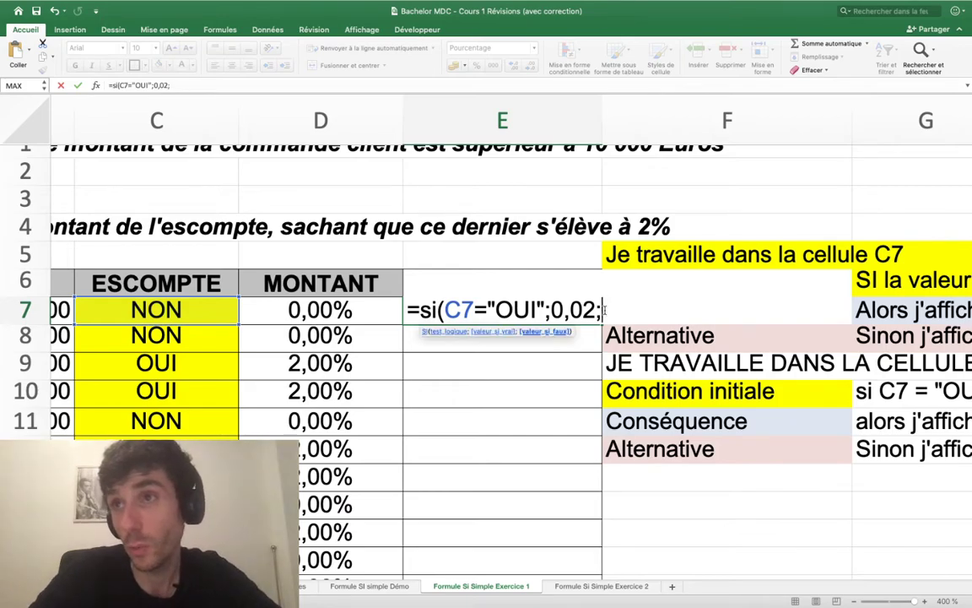
text(0))
key(Return)
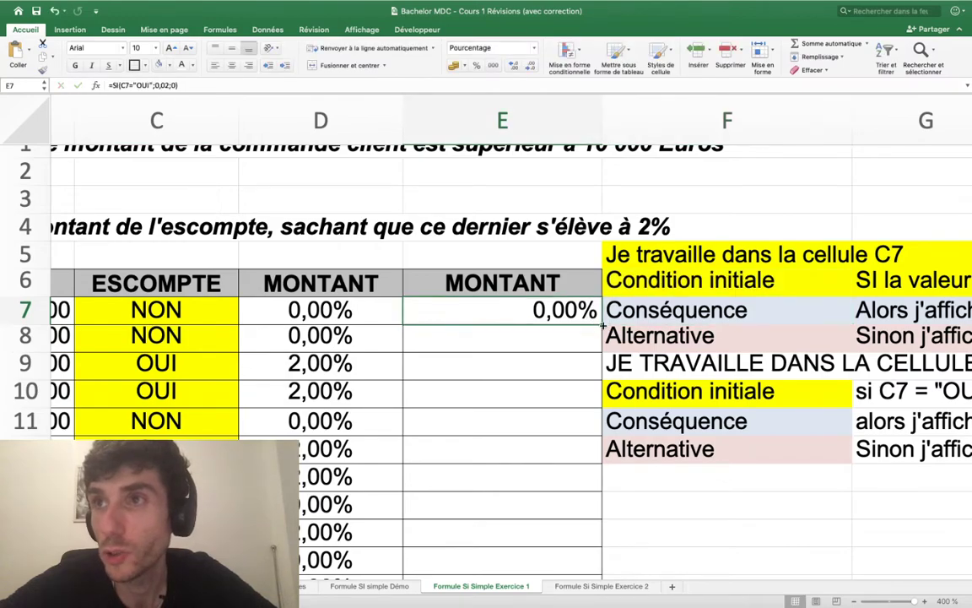
Step: Fill E7's formula down to E18: 2,00% for OUI orders, 0,00% for NON
double_click(602, 323)
scroll(602, 323, down, 5)
scroll(588, 396, up, 5)
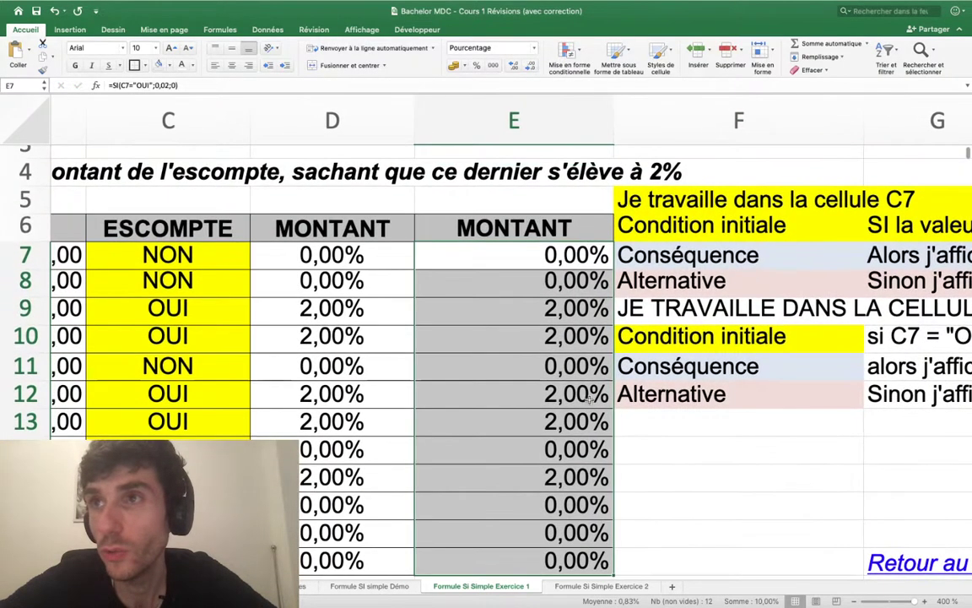
scroll(588, 397, right, 1)
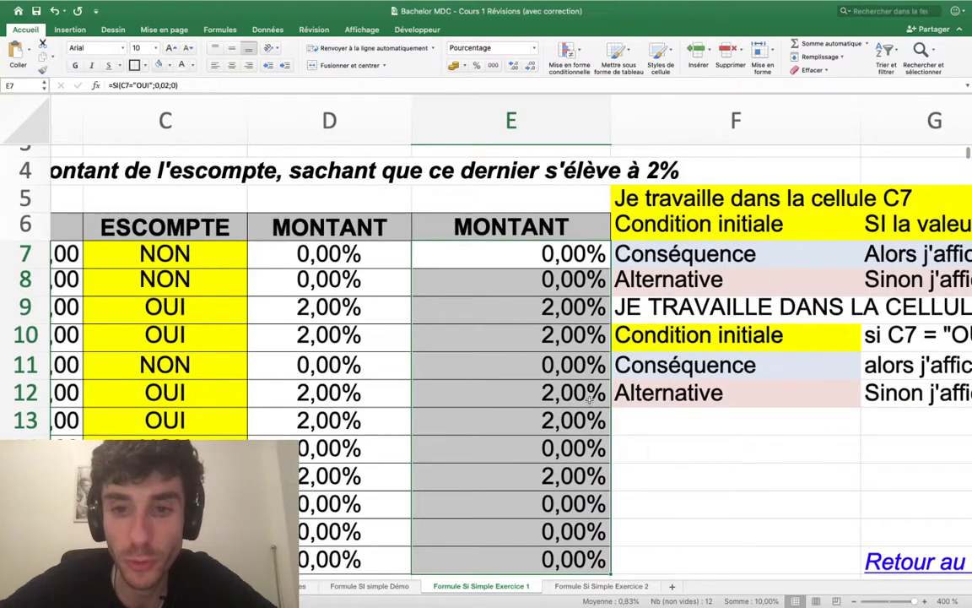
scroll(590, 399, down, 5)
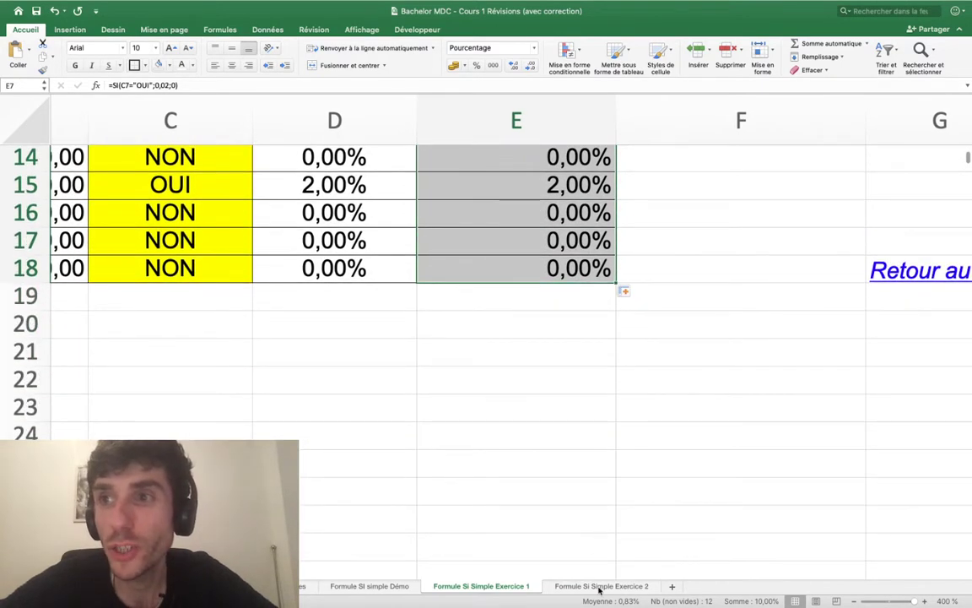
Step: Switch to the Formule Si Simple Exercice 2 sheet and zoom in on the representatives' table
click(600, 589)
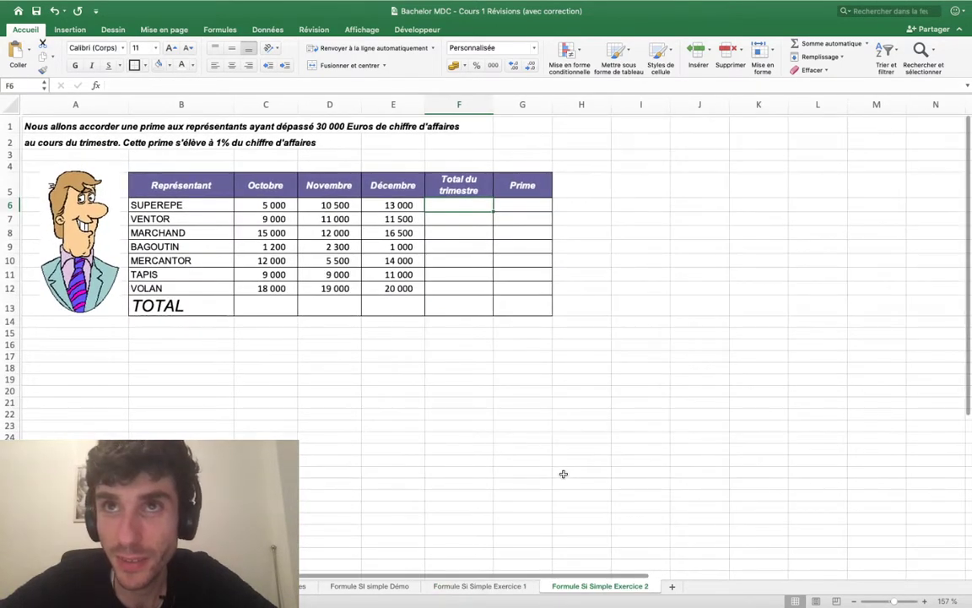
scroll(563, 474, down, 5)
scroll(563, 474, up, 5)
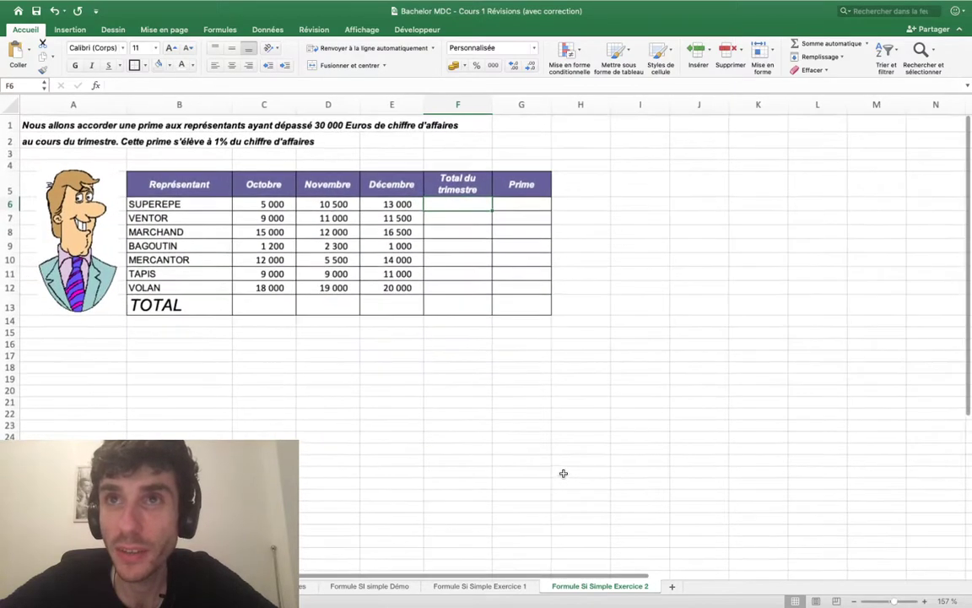
scroll(563, 474, up, 1)
scroll(489, 404, down, 1)
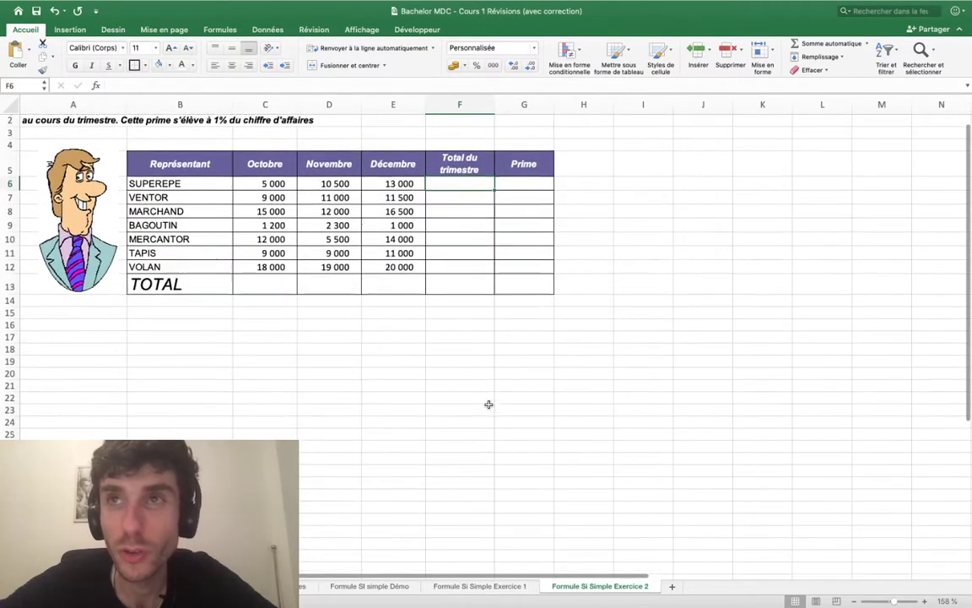
scroll(488, 405, up, 1)
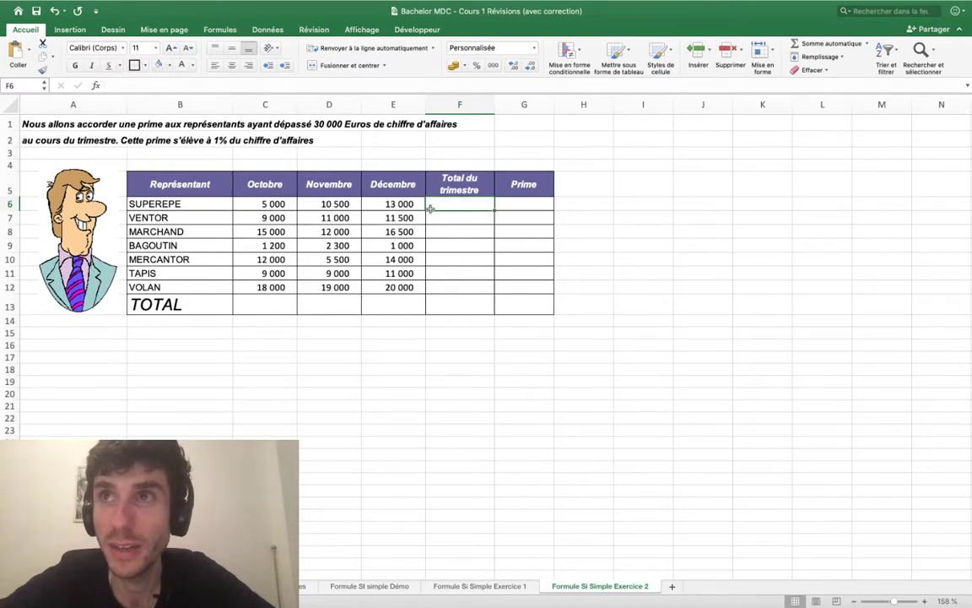
scroll(461, 178, up, 5)
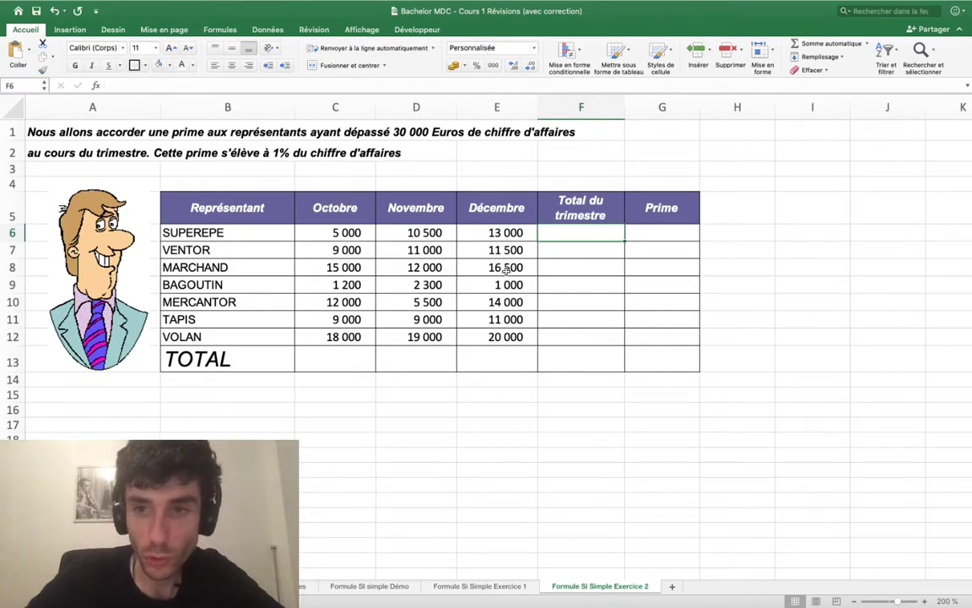
Step: Enter =SOMME(C6:E6) in F6 for SUPEREPE's quarterly total
text(=)
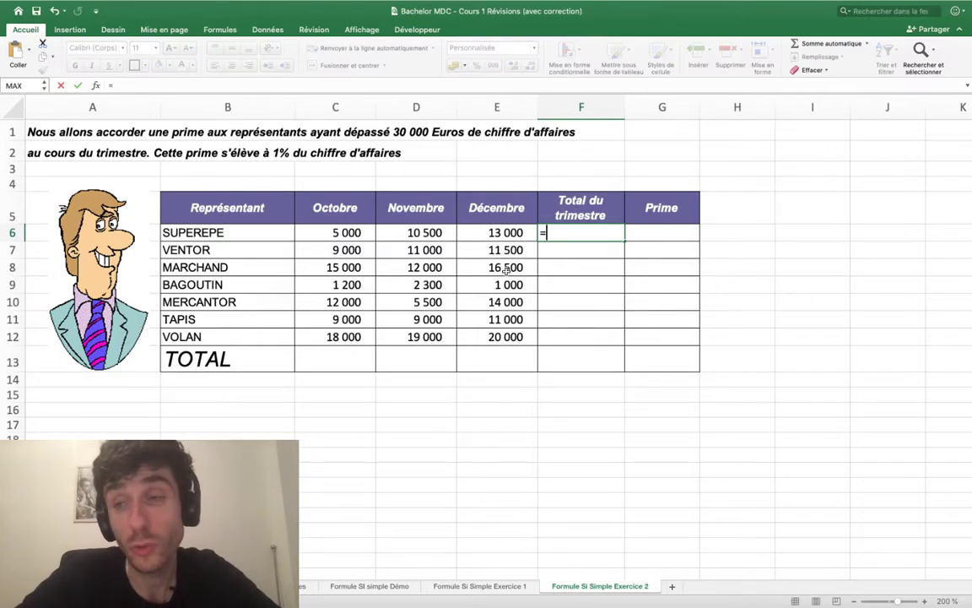
scroll(504, 268, up, 5)
scroll(506, 272, up, 2)
text(somm)
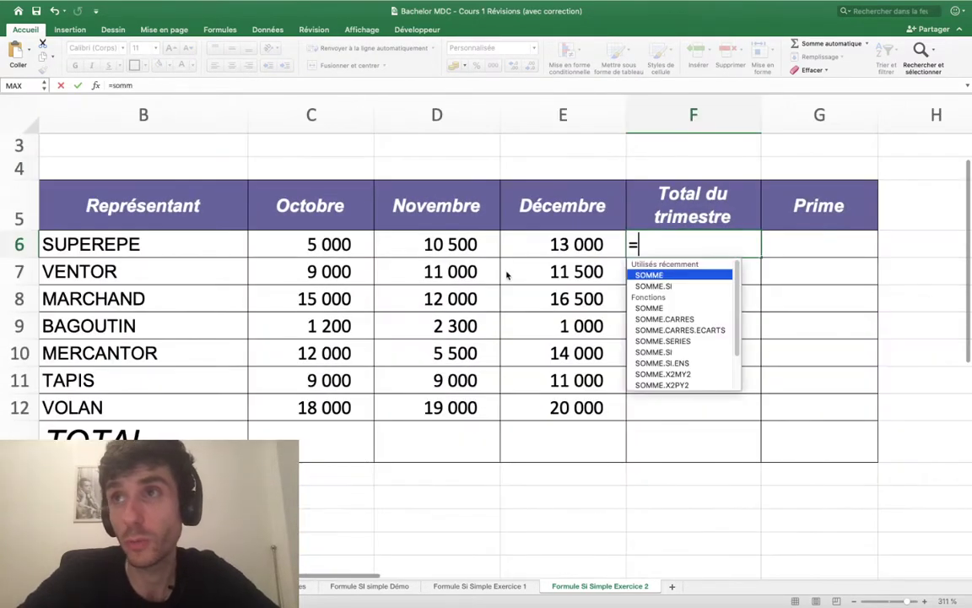
text(e()
key(Left)
key(Up)
key(Down)
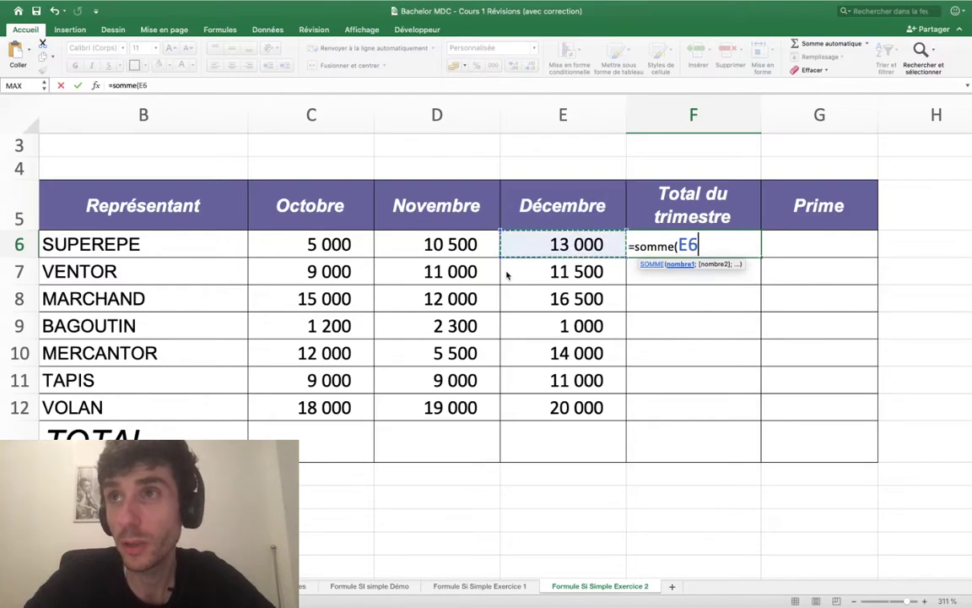
key(shift+Left)
key(shift+Left)
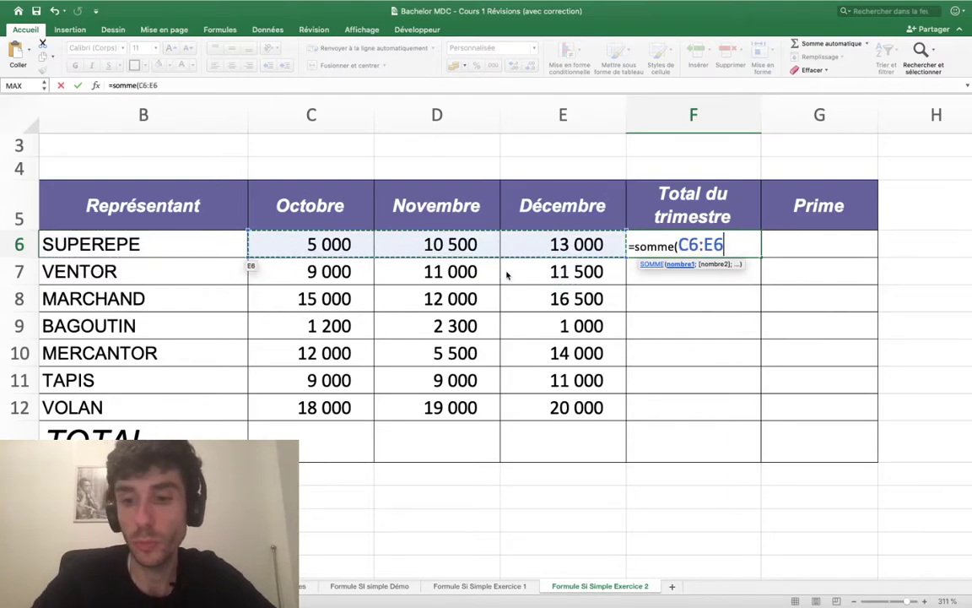
text())
key(Return)
Step: Copy the F6 total down the Total du trimestre column, 28 500 through 57 000
click(703, 245)
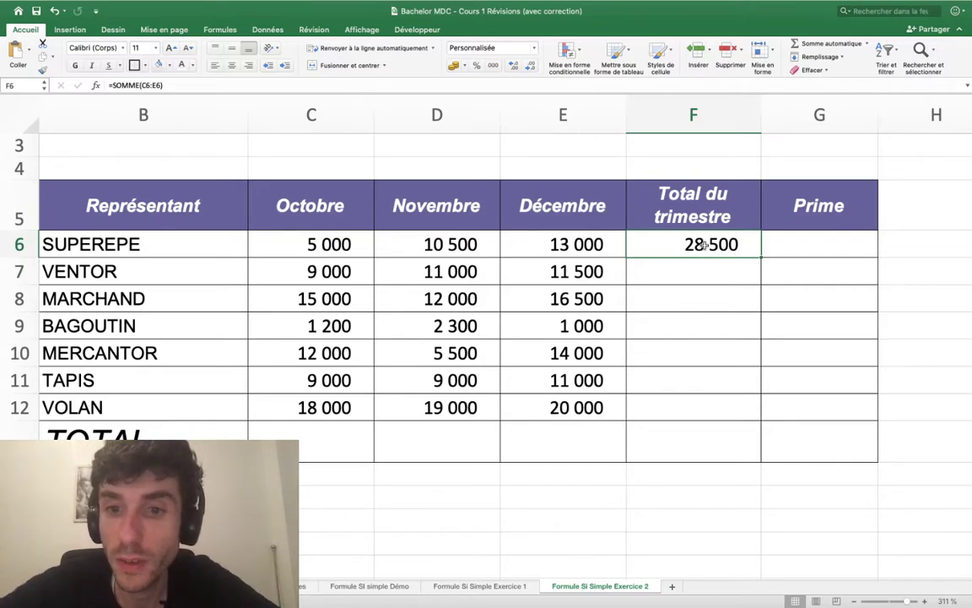
double_click(759, 256)
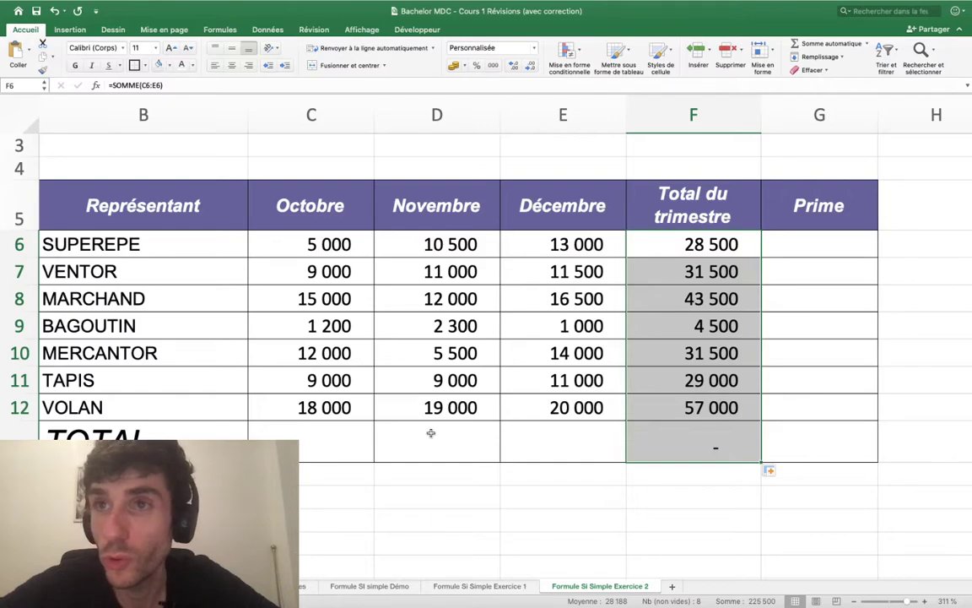
double_click(355, 446)
text(=)
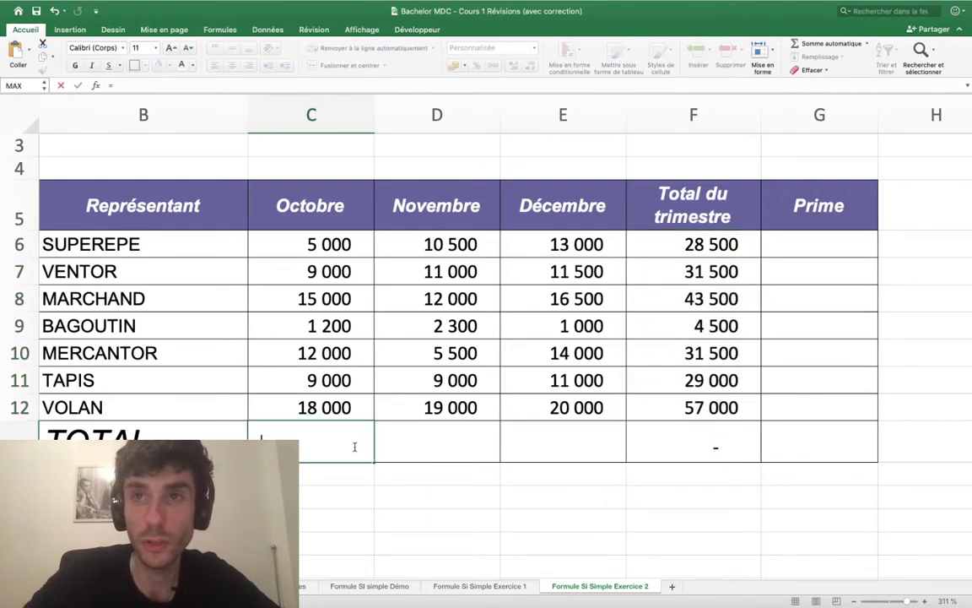
Step: Sum C6:C12 in C13 and copy it across the TOTAL row to E13
text(somme()
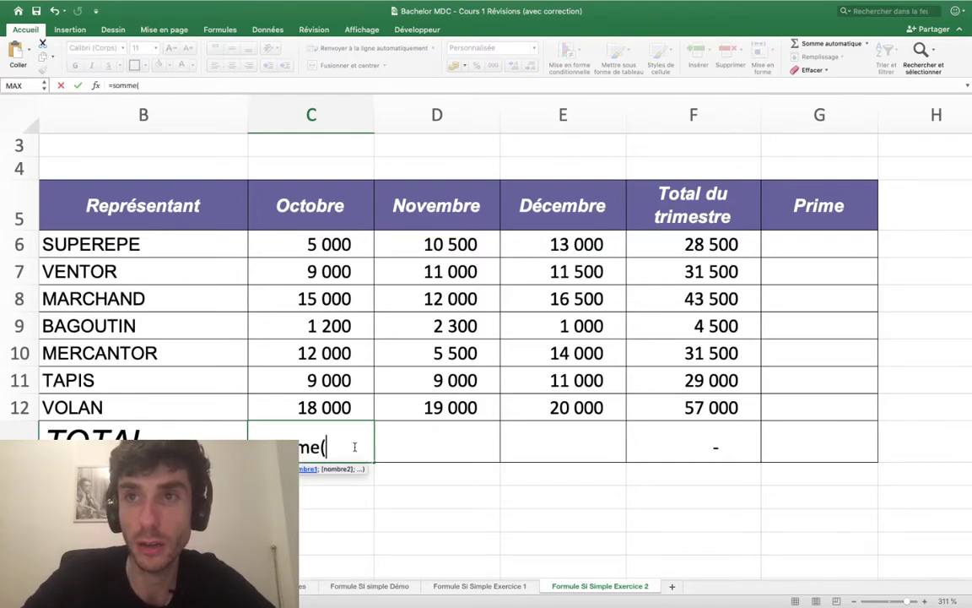
drag(325, 408, 325, 244)
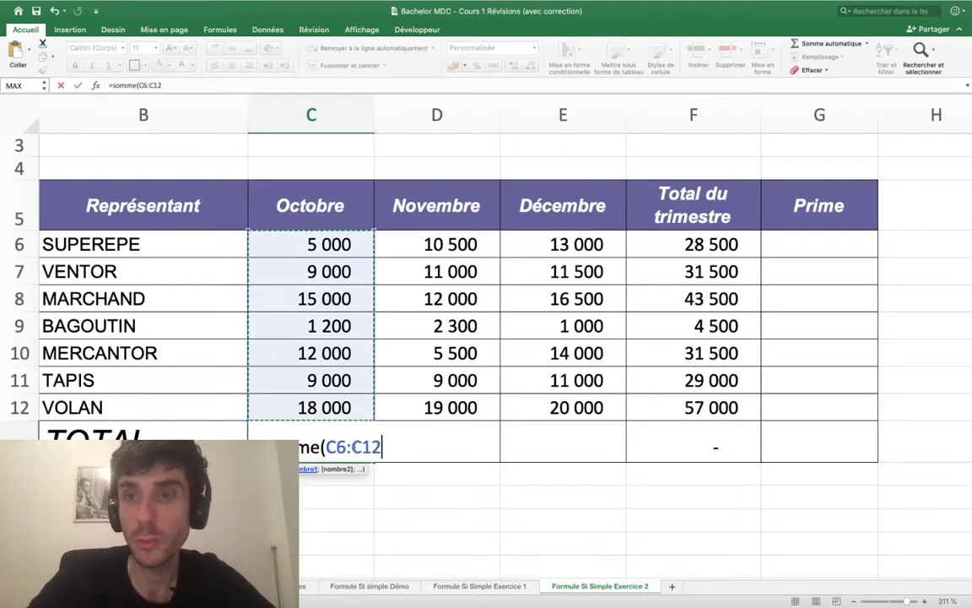
key(Return)
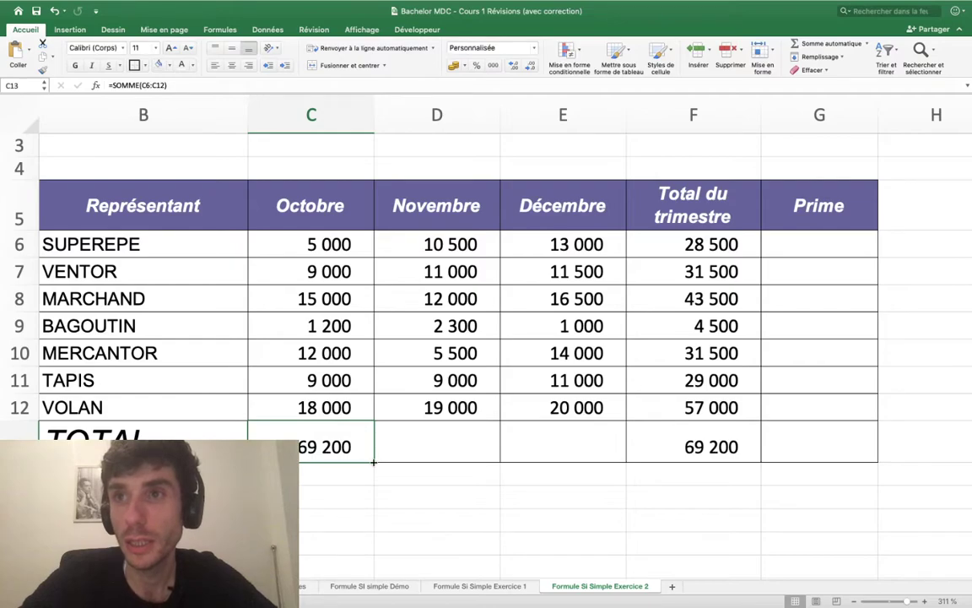
drag(373, 463, 549, 464)
Step: Review the quarterly total formulas and select SUPEREPE's total and Prime cells
click(702, 309)
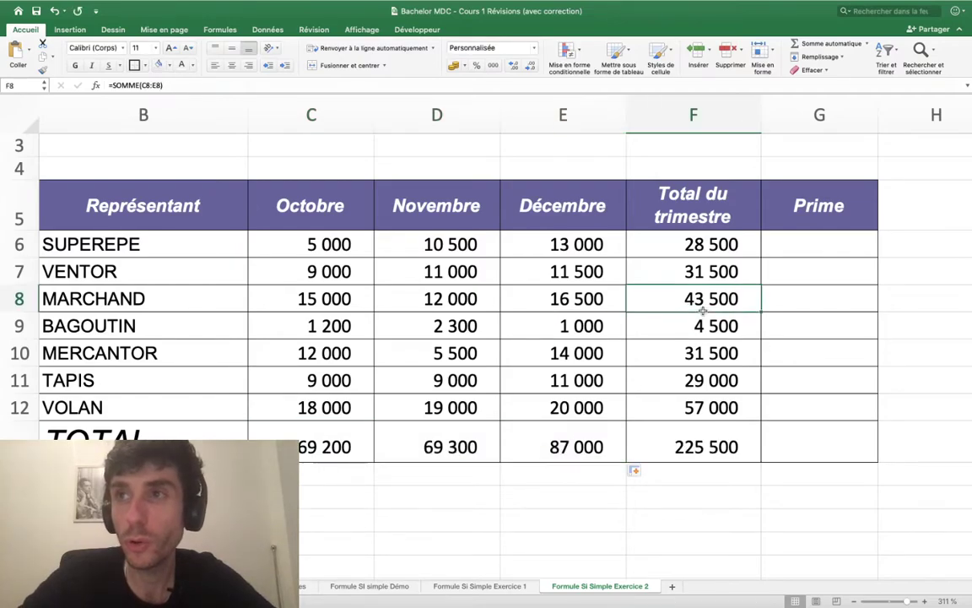
drag(645, 242, 630, 400)
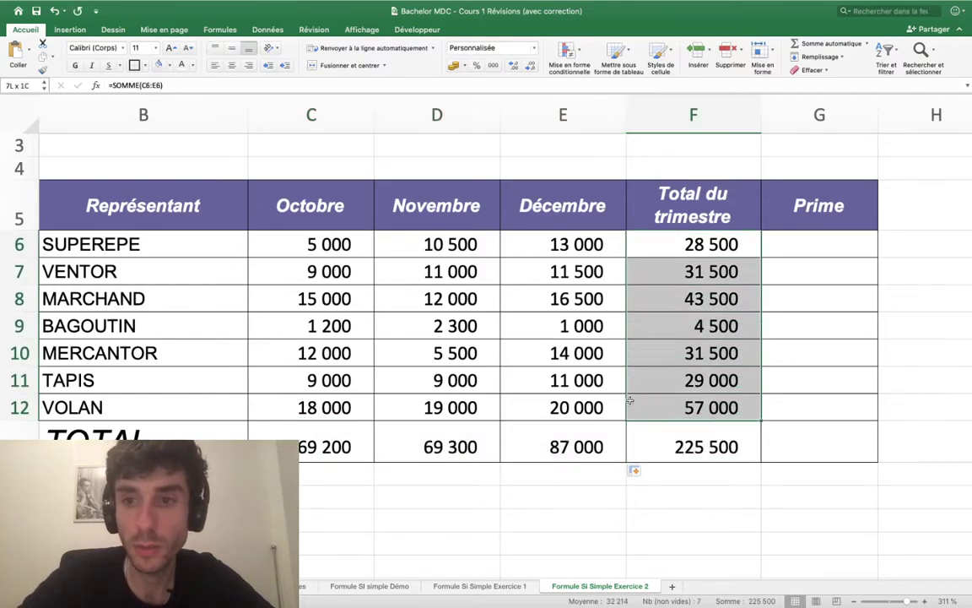
click(764, 270)
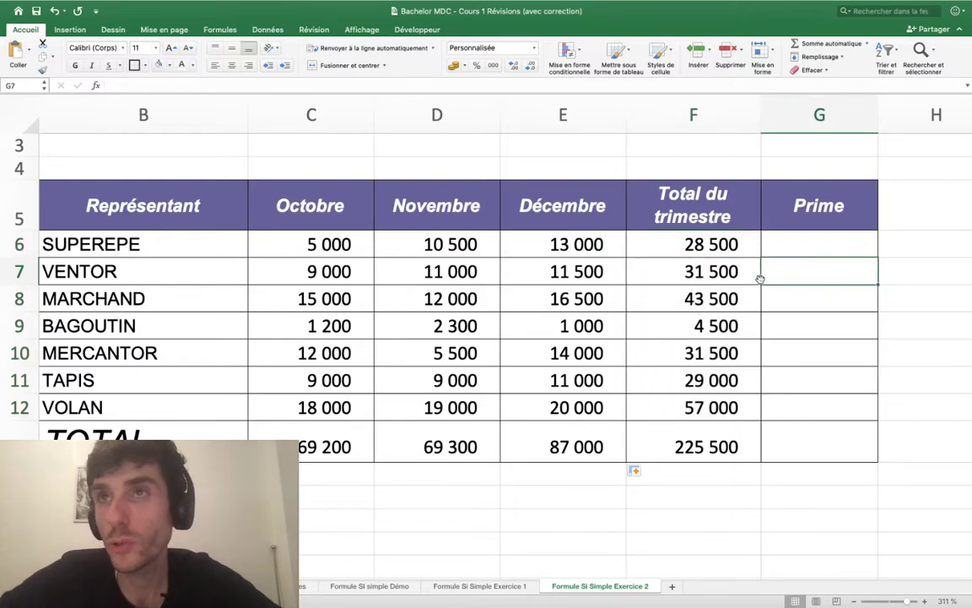
scroll(760, 277, up, 3)
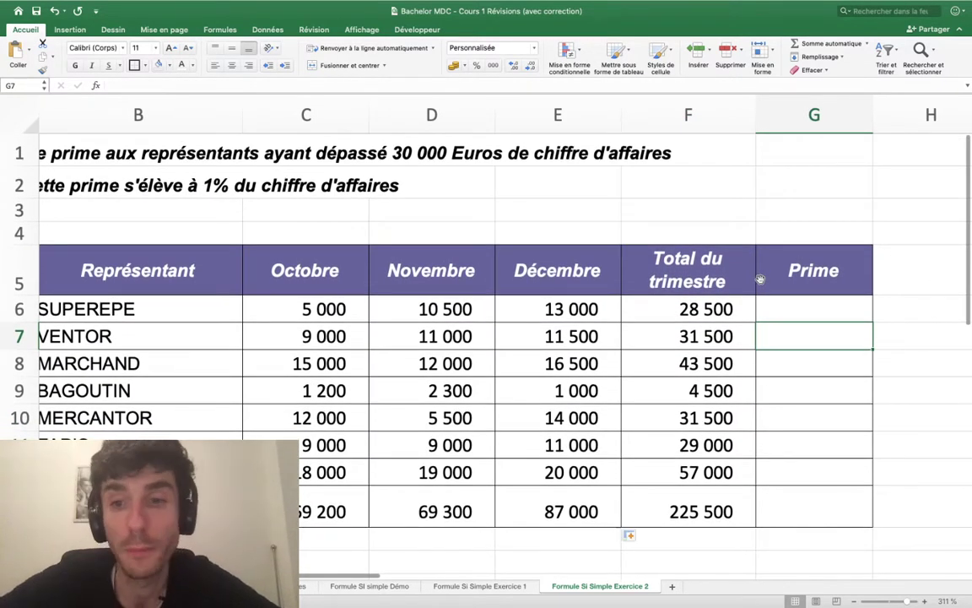
click(796, 311)
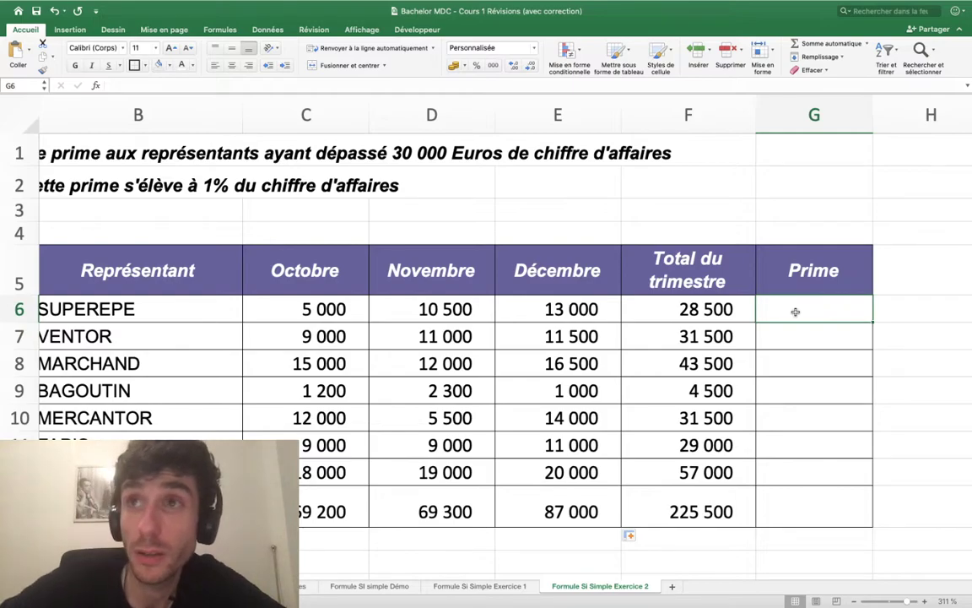
click(710, 305)
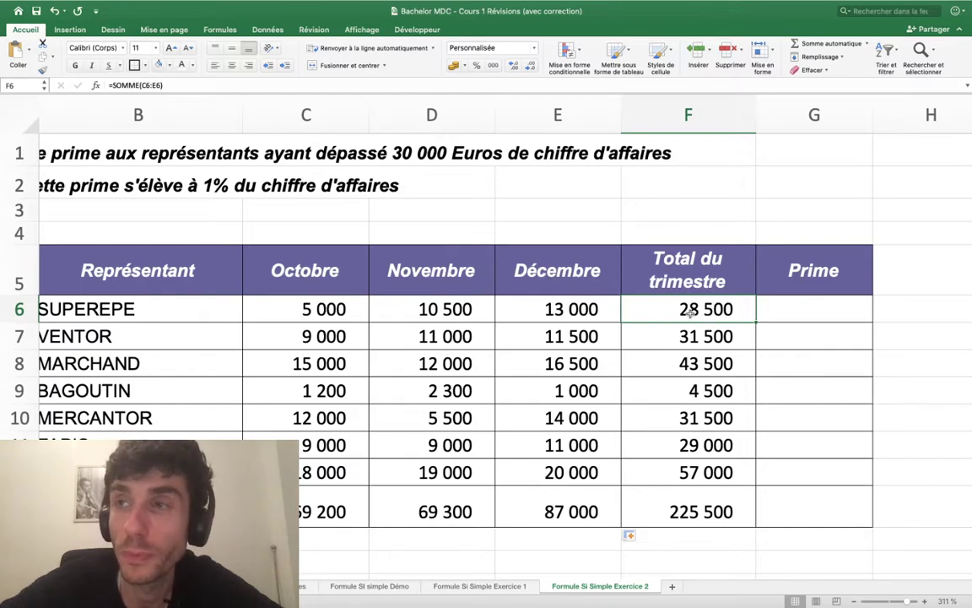
click(882, 306)
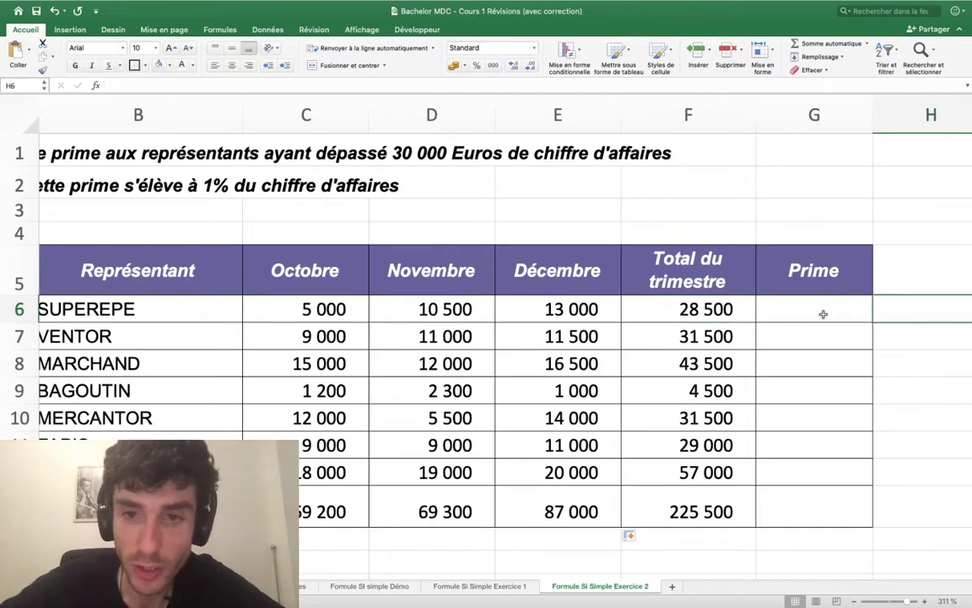
drag(823, 314, 425, 309)
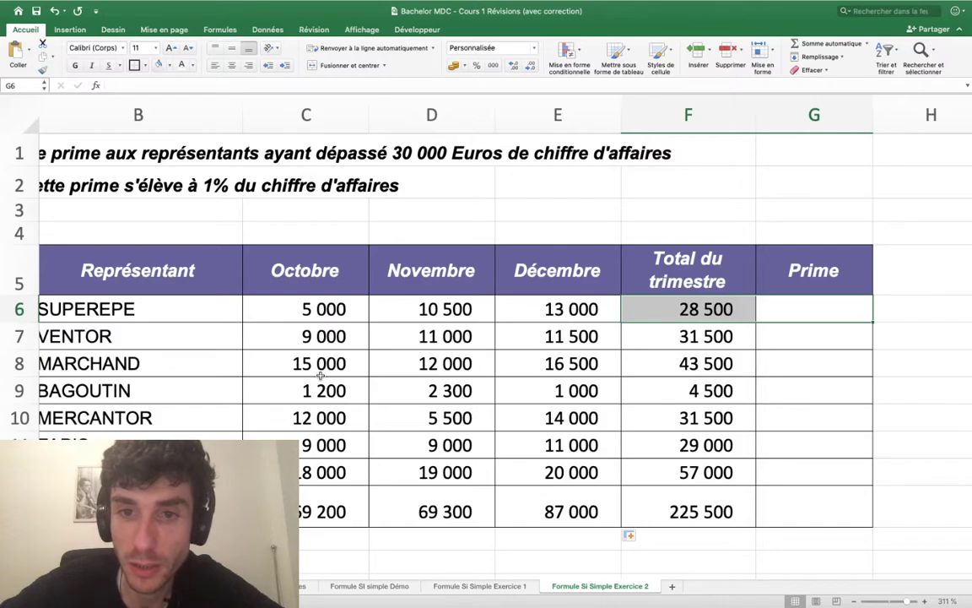
click(20, 309)
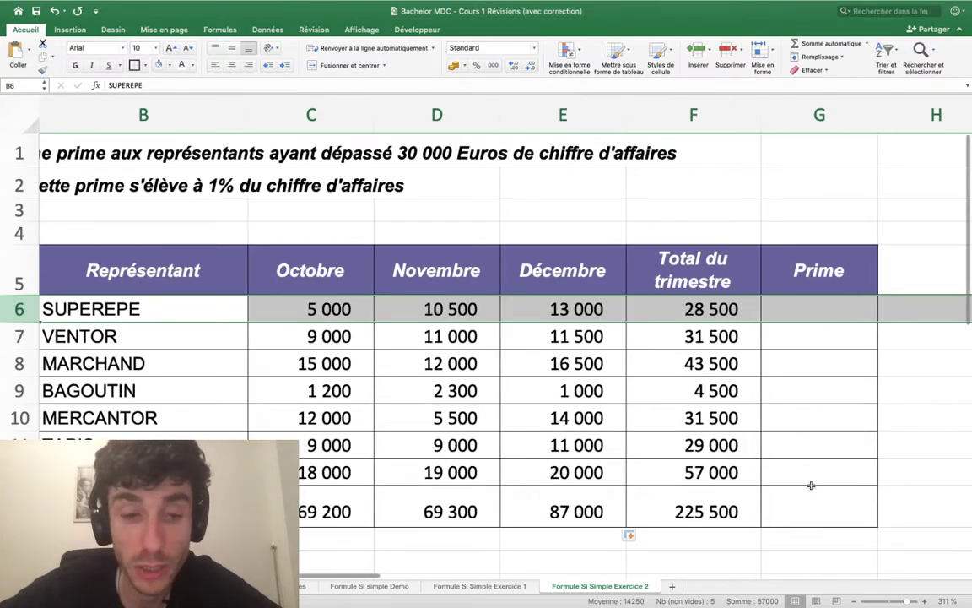
Step: Enter =SI(F6>30000;0,01*F6;0) in SUPEREPE's Prime cell G6, which shows a dash
click(808, 331)
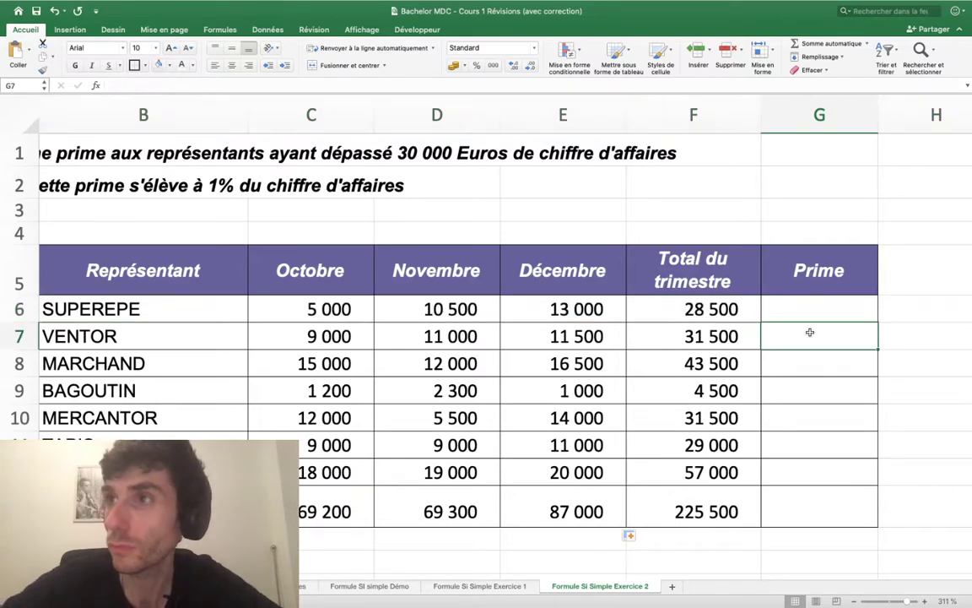
click(798, 306)
text(=)
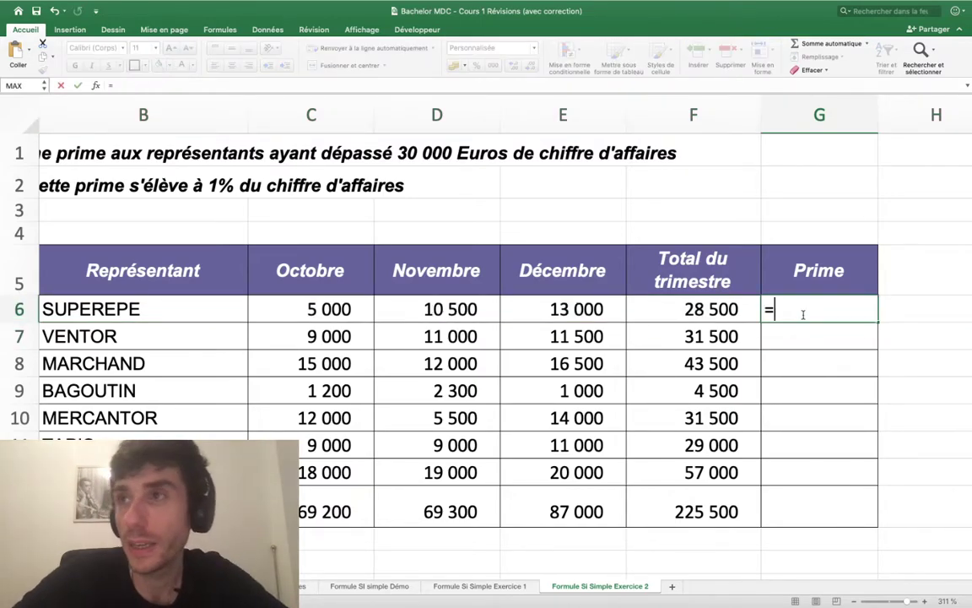
text(si()
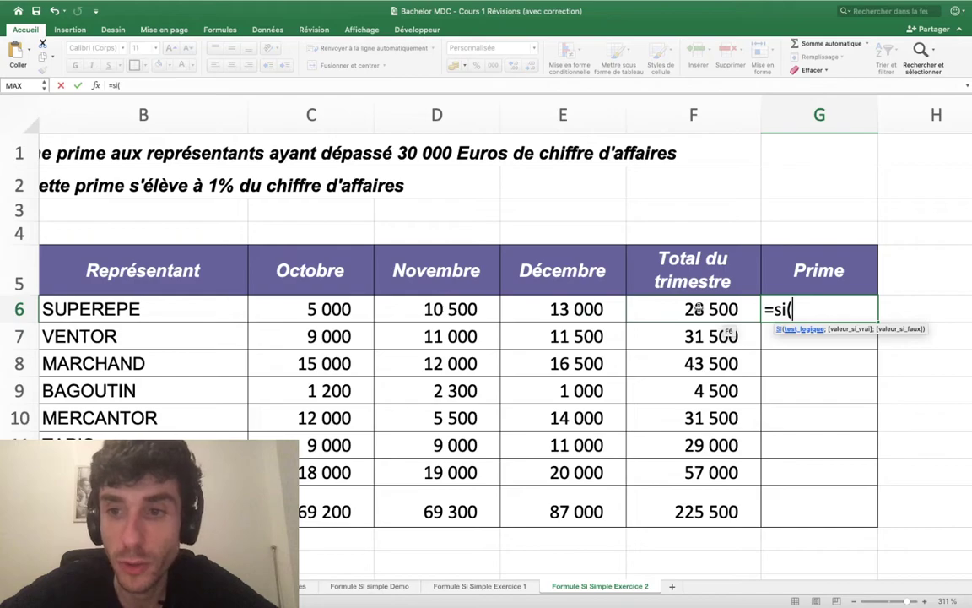
click(698, 309)
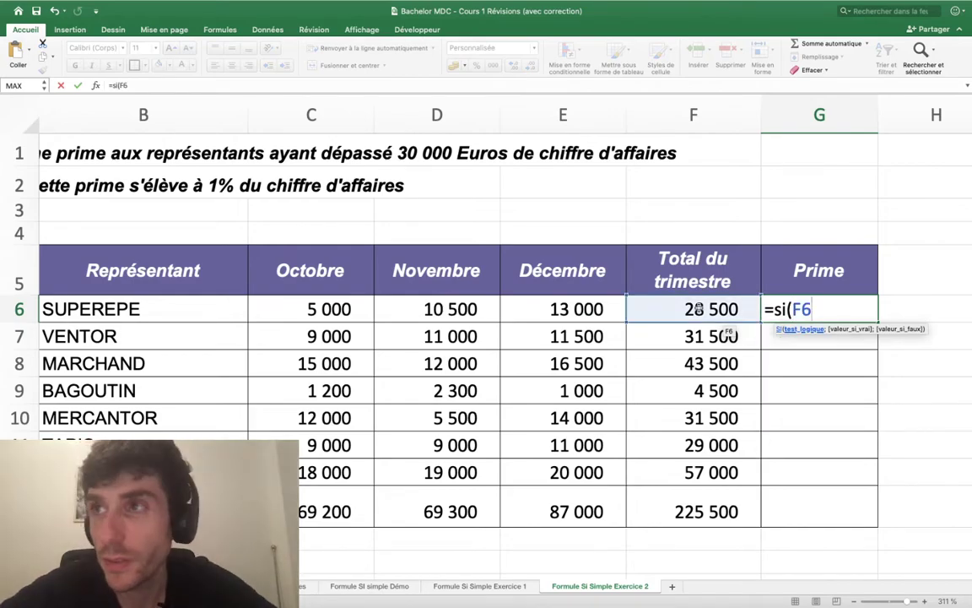
text(W)
key(BackSpace)
text(>)
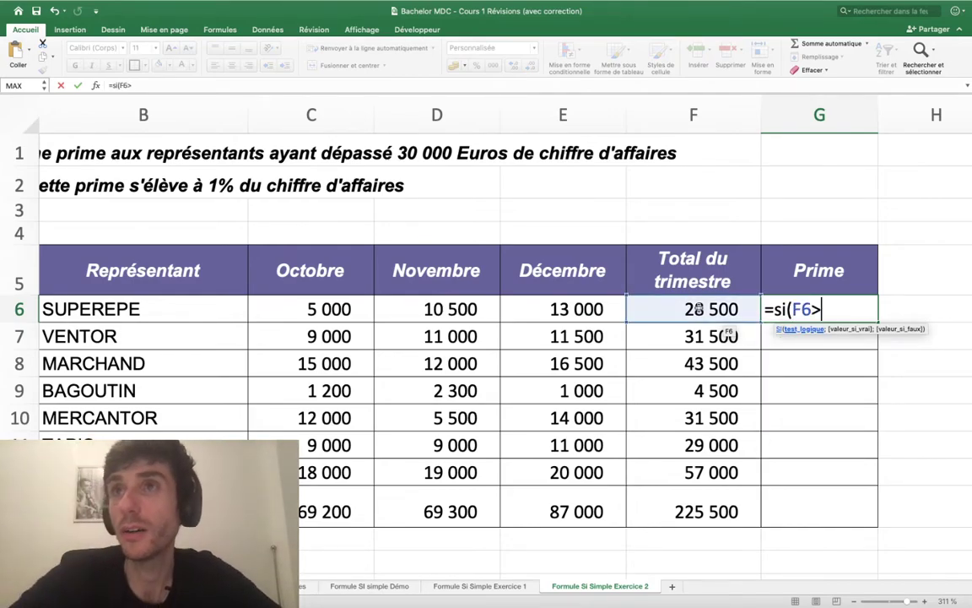
text(30000)
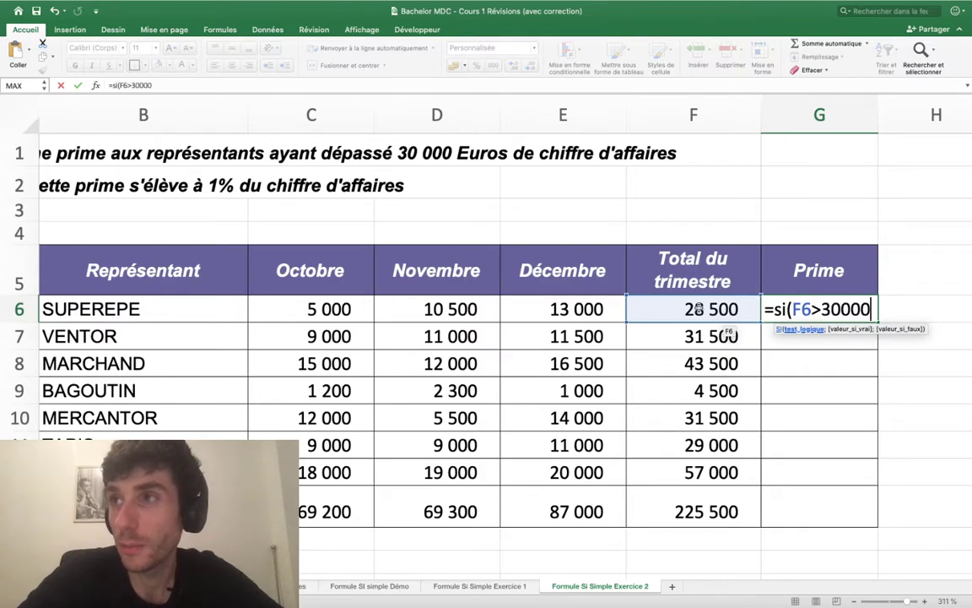
text(;)
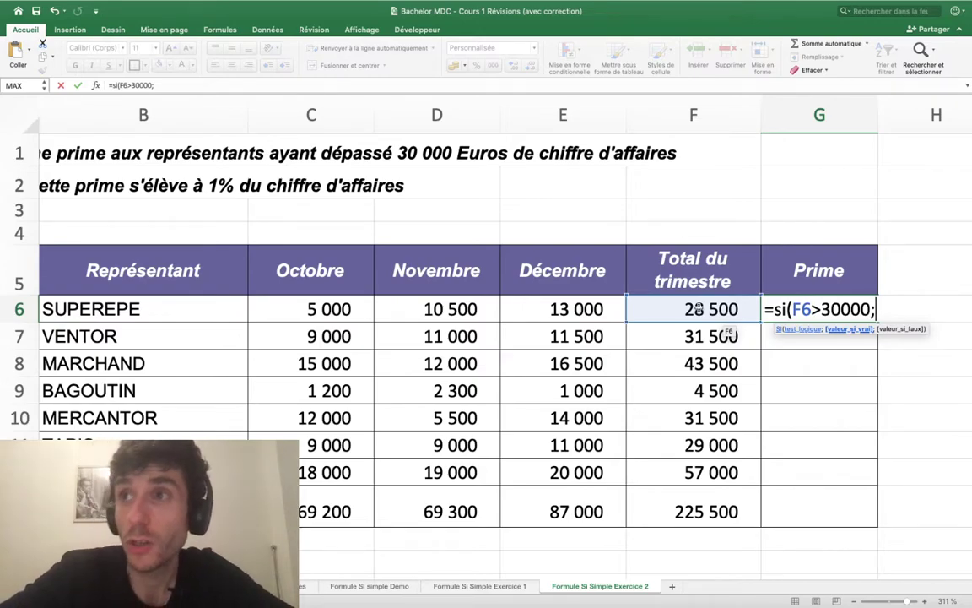
text(0)
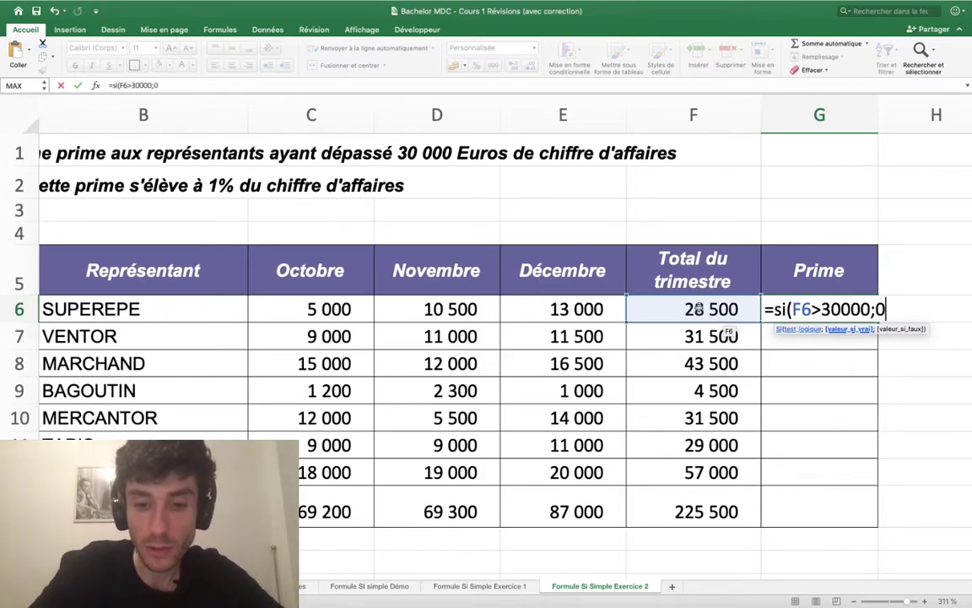
text(,01)
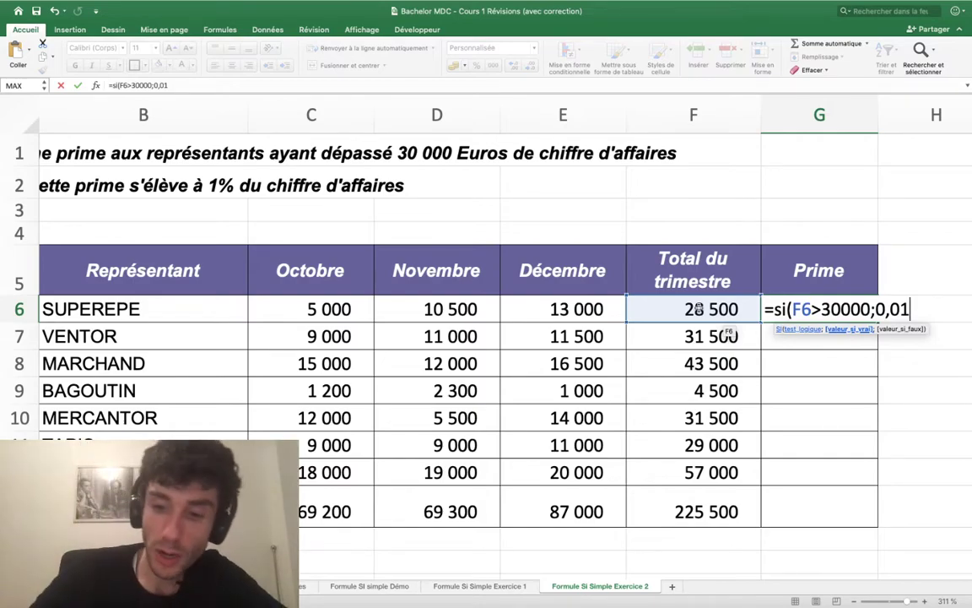
text(*)
click(681, 308)
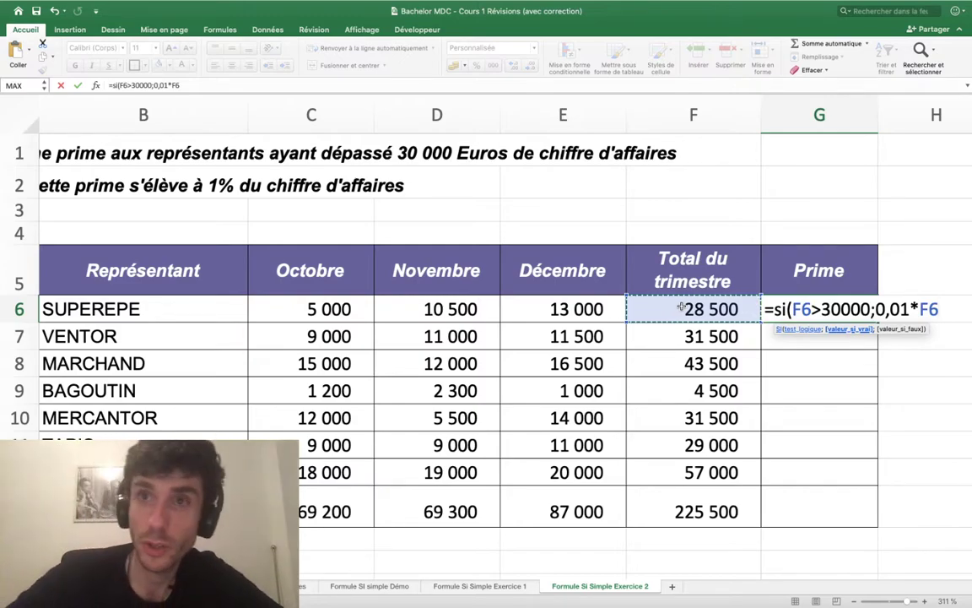
text(;)
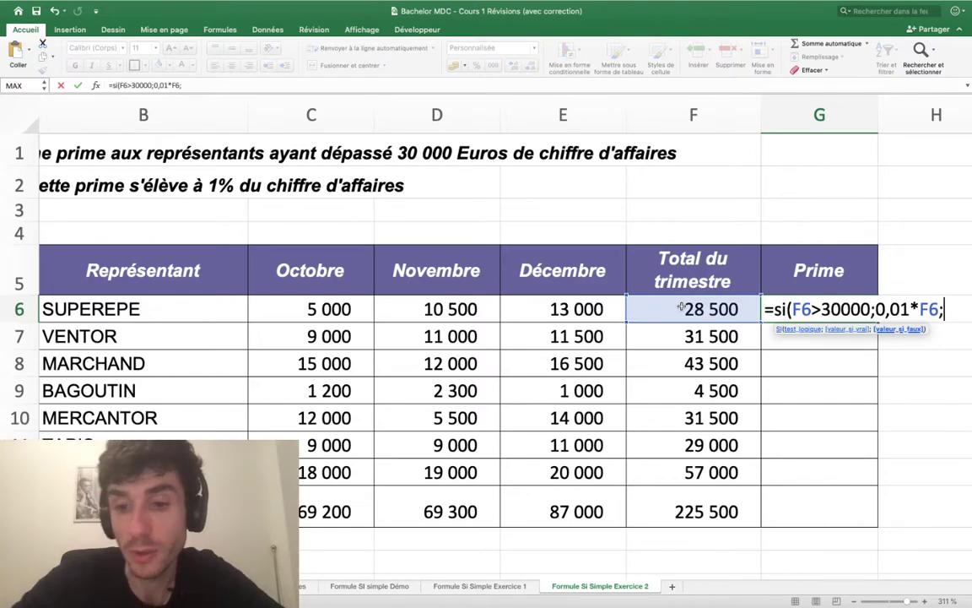
text(0))
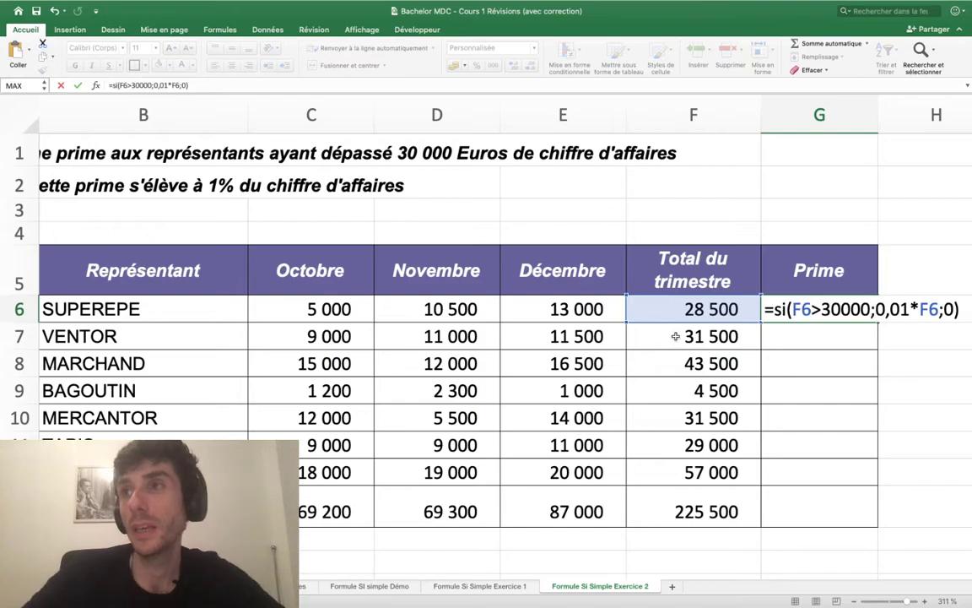
key(Return)
click(840, 303)
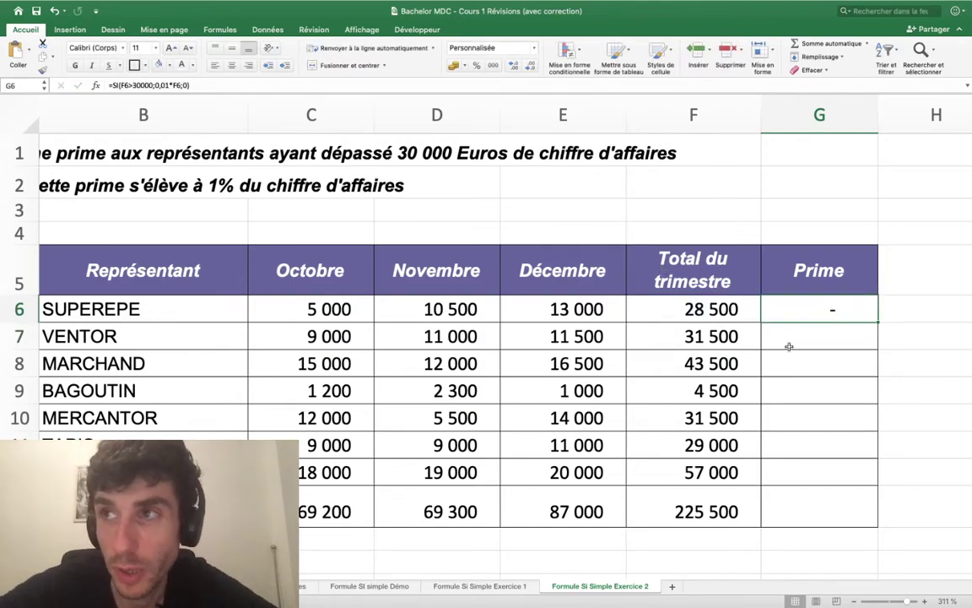
Step: Copy G6's bonus formula down to G12, yielding 315, 435, 315 and 570
double_click(876, 321)
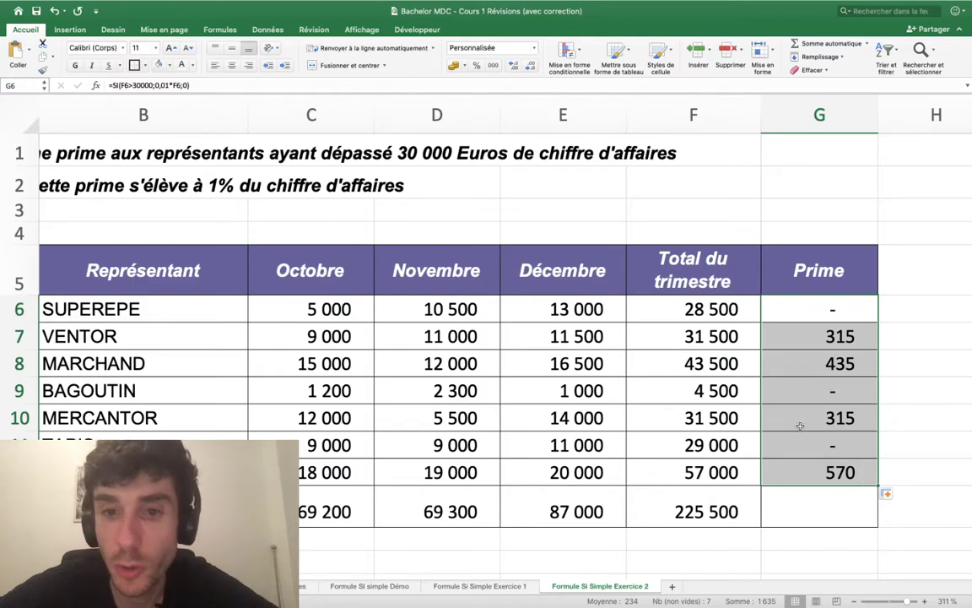
scroll(810, 390, up, 5)
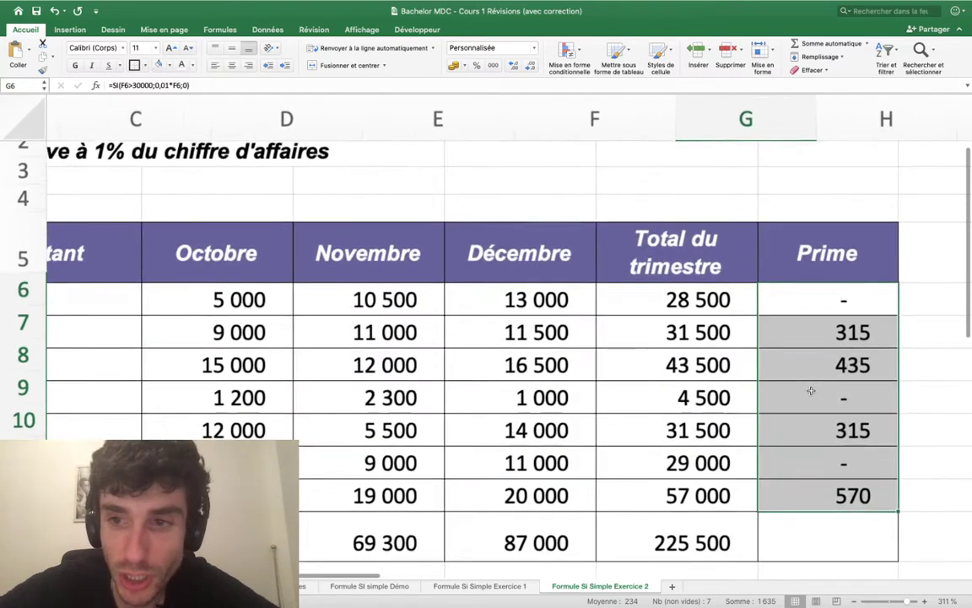
scroll(812, 394, up, 2)
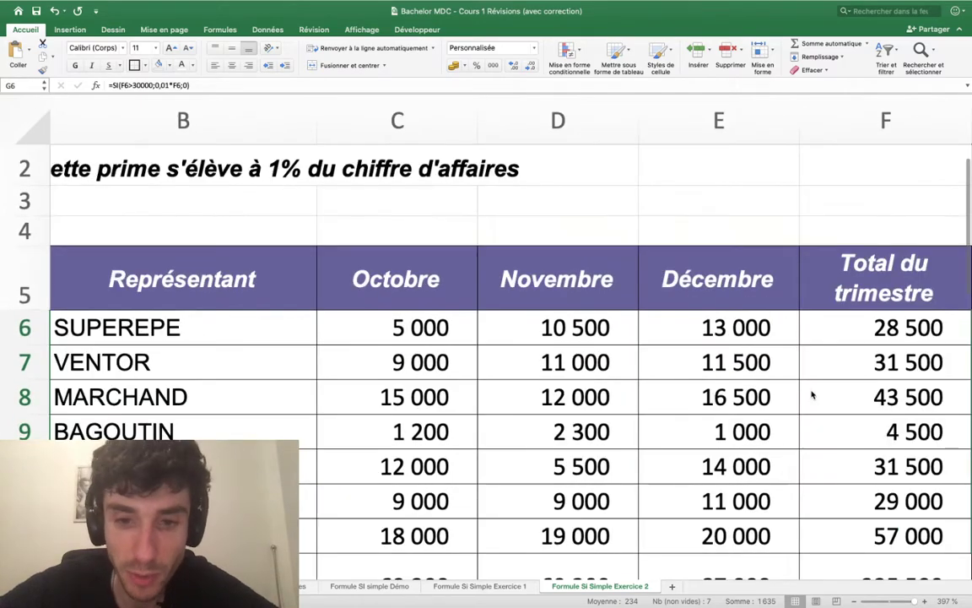